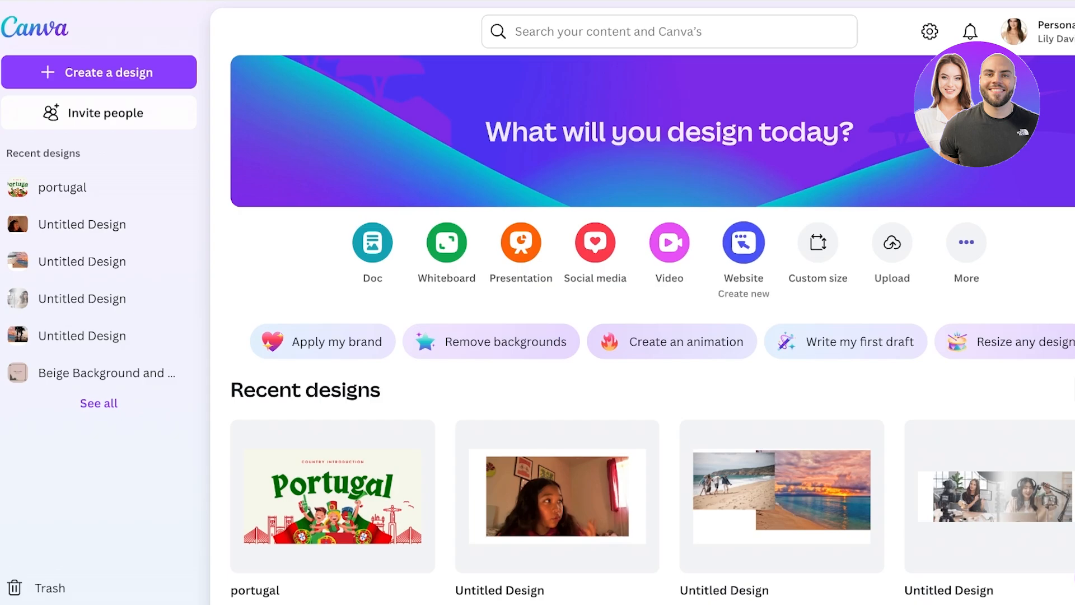
# Step: Create a new blank website design and name it "Velvet Landing Page"
pyautogui.click(744, 242)
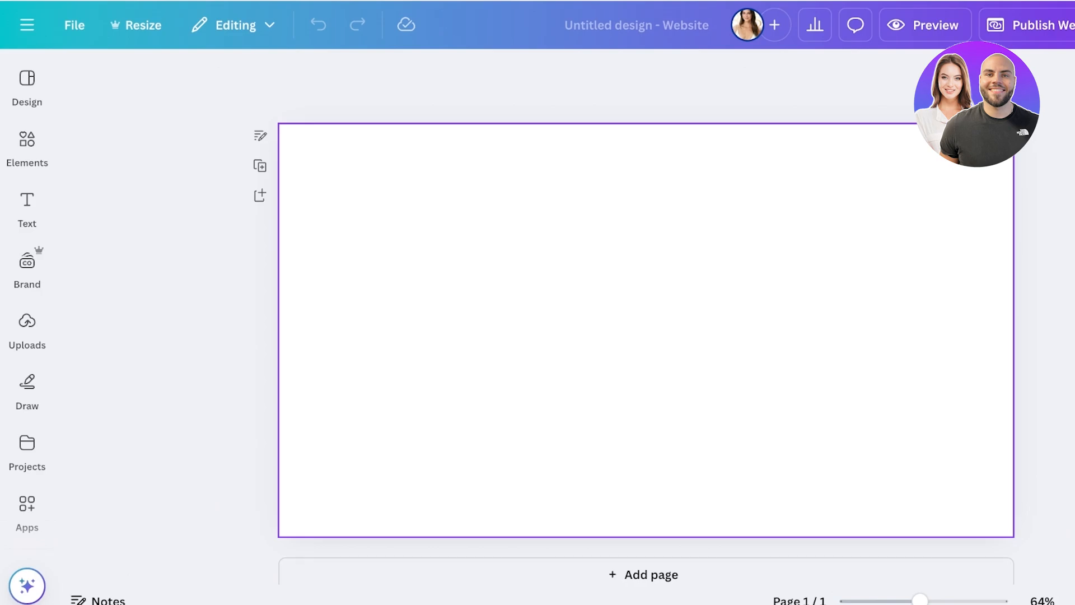
pyautogui.click(636, 25)
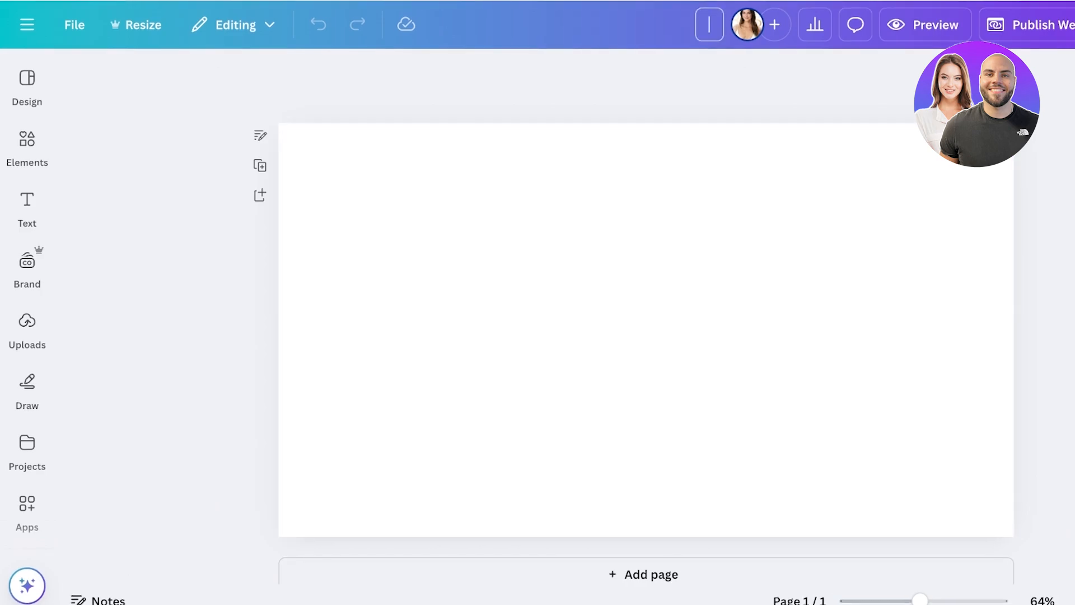
pyautogui.write('Velve')
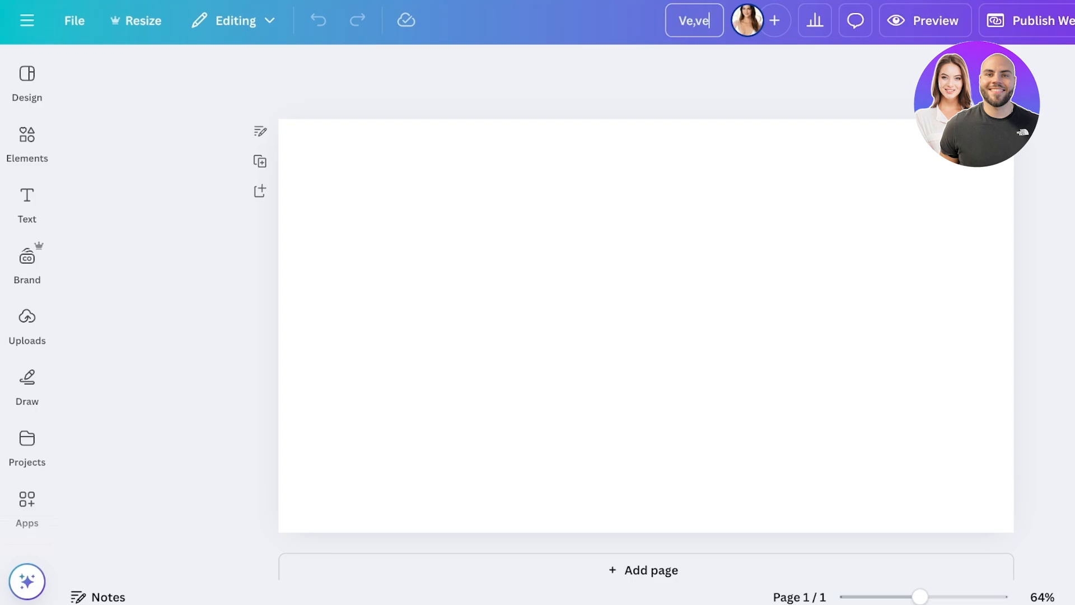
pyautogui.write('t Landing Page')
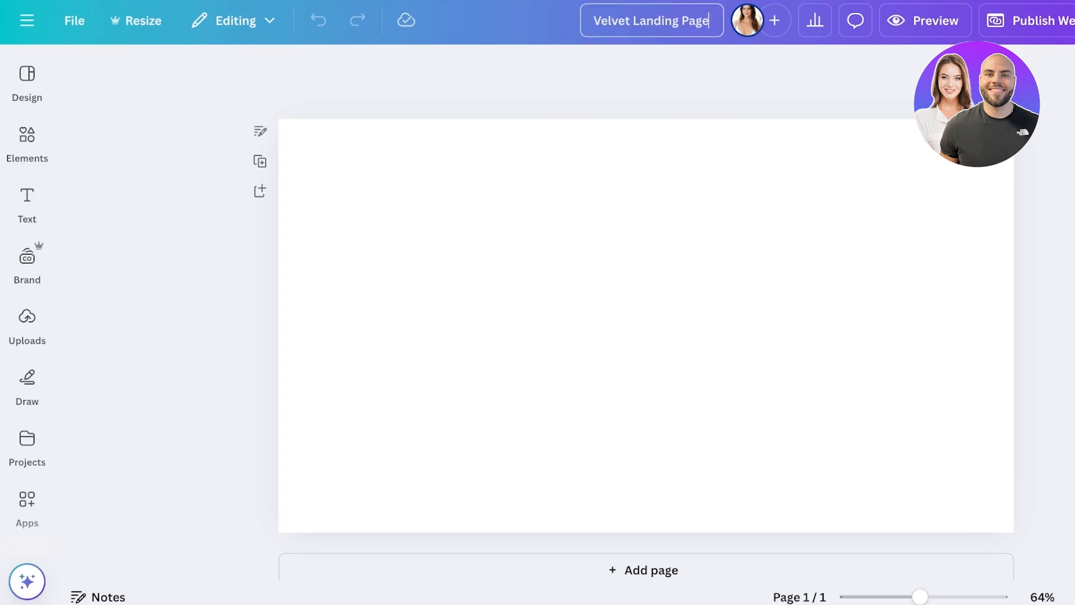
pyautogui.press('Return')
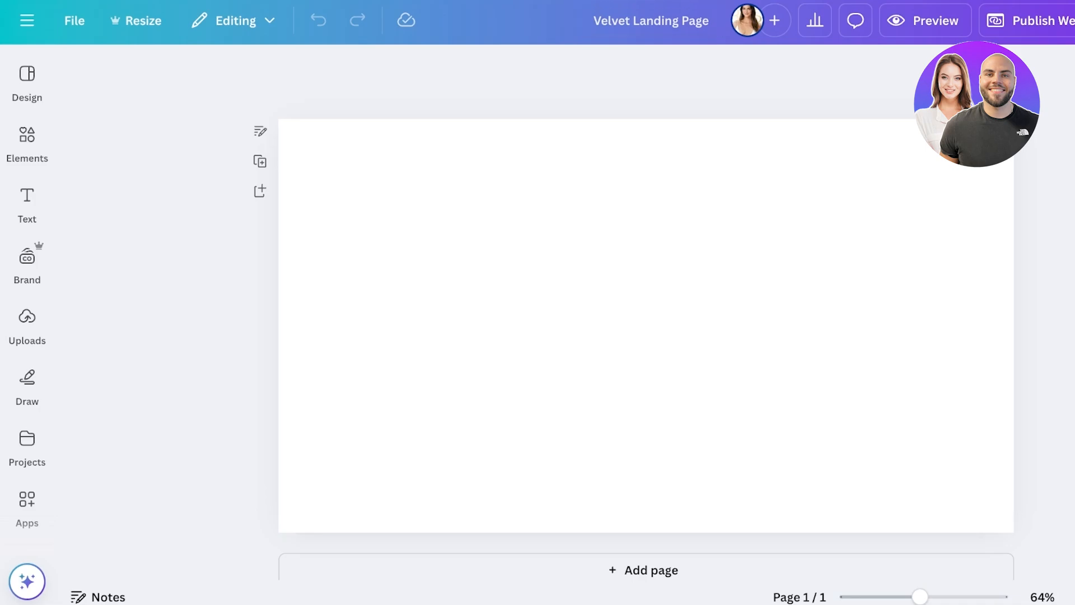
# Step: Add a second blank page below the first and return to the first page
pyautogui.click(646, 325)
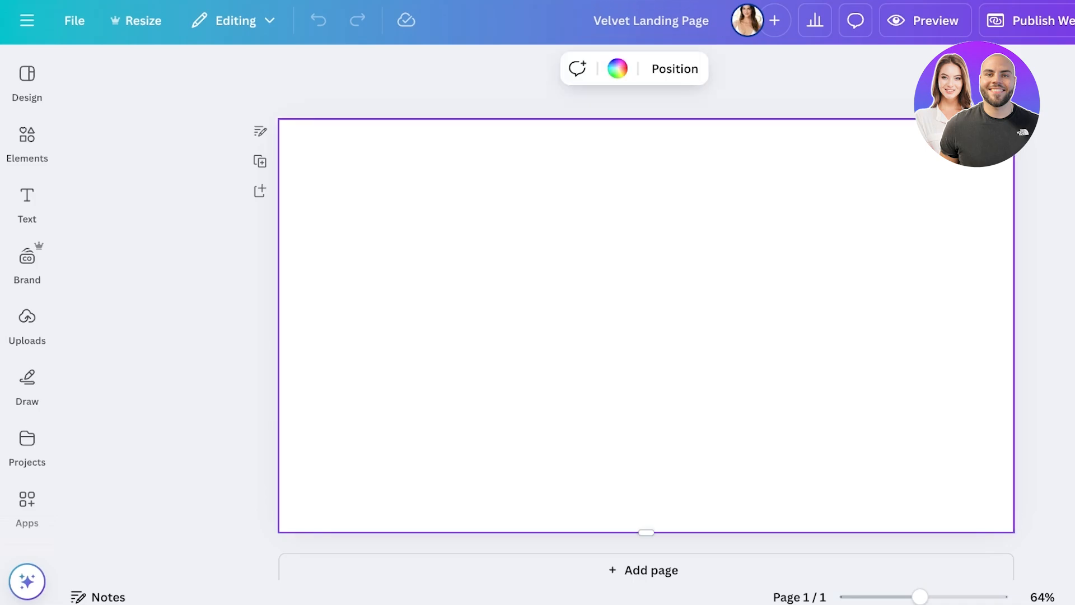
pyautogui.scroll(-1, 646, 324)
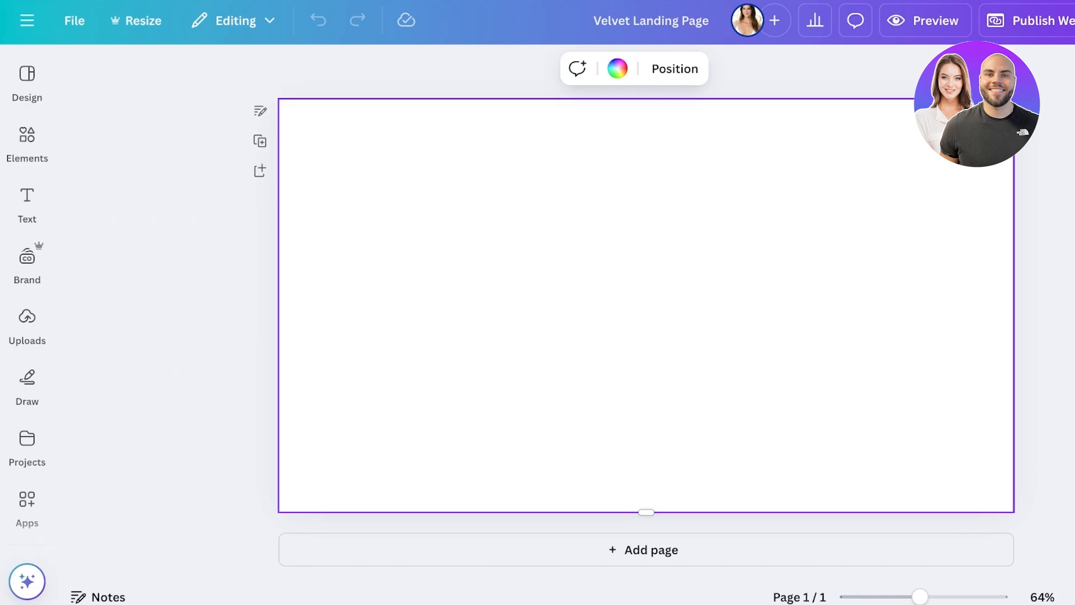
pyautogui.click(651, 550)
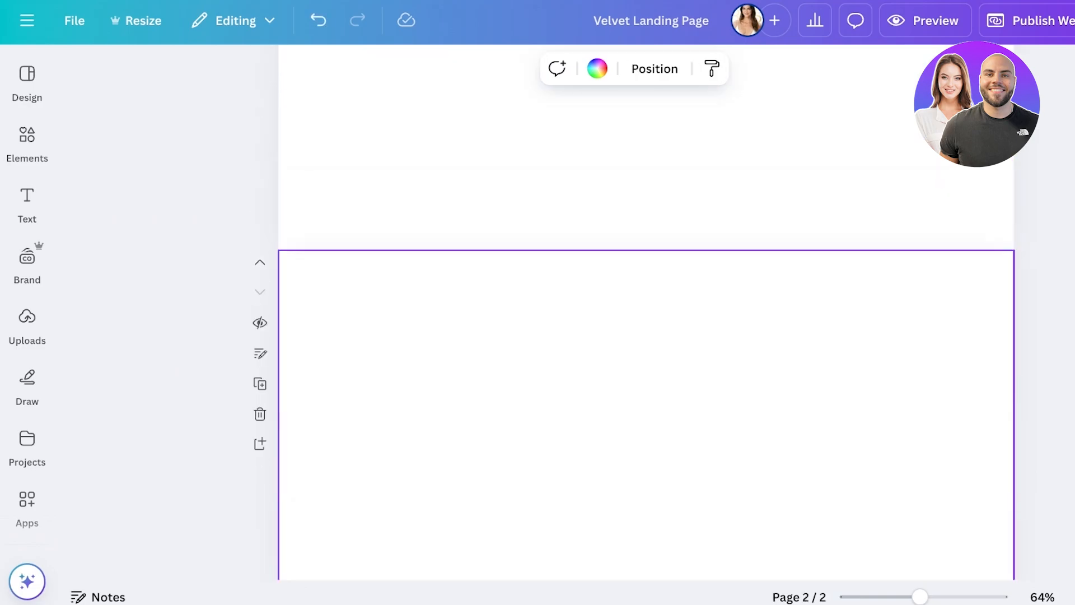
pyautogui.click(646, 168)
pyautogui.scroll(1, 646, 314)
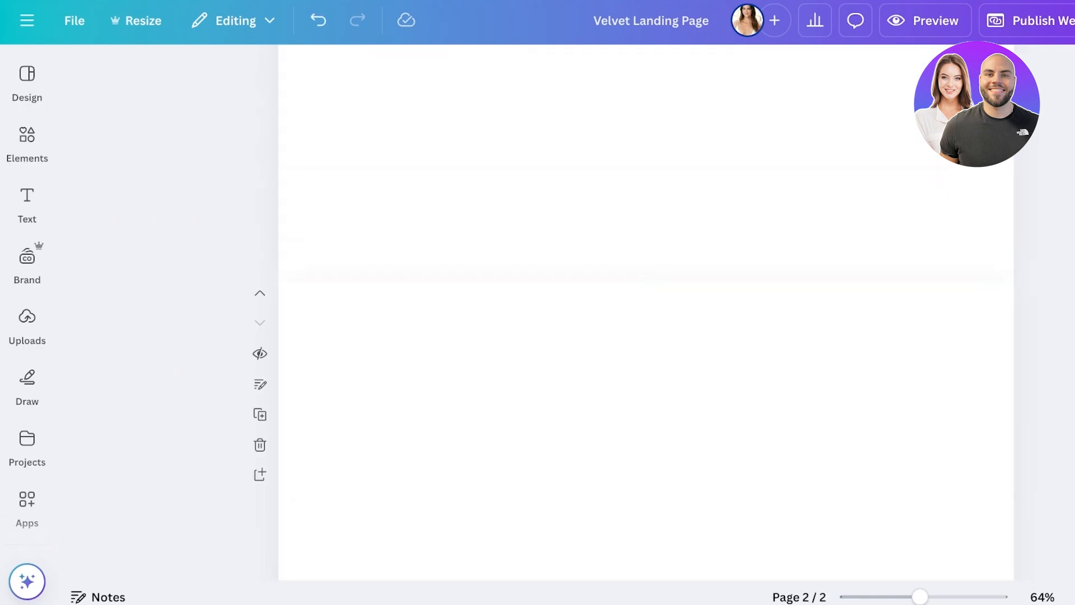
pyautogui.scroll(3, 646, 313)
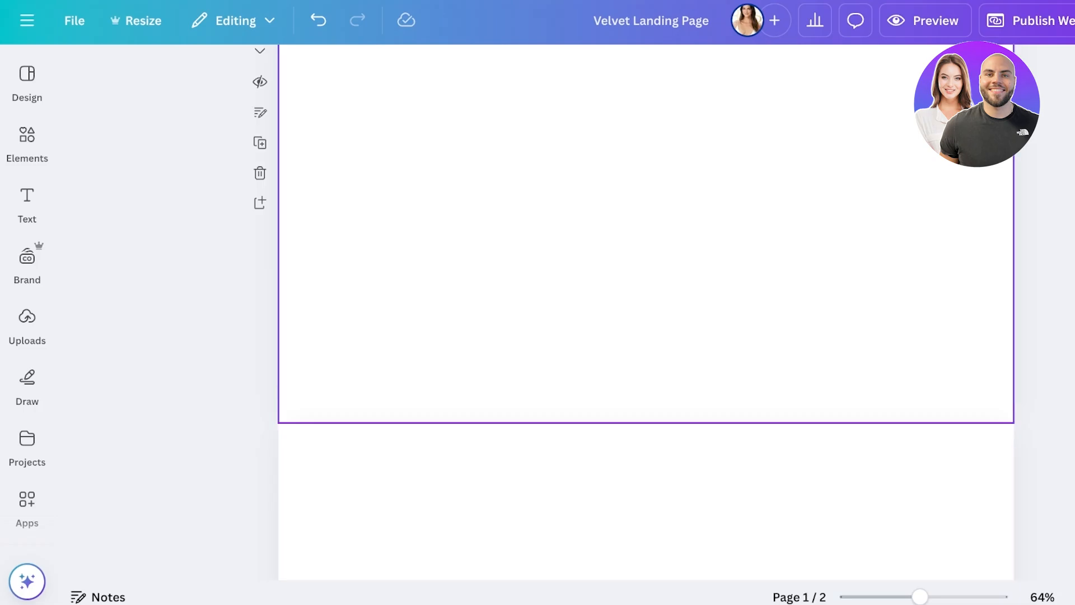
pyautogui.scroll(-5, 646, 313)
pyautogui.scroll(7, 646, 313)
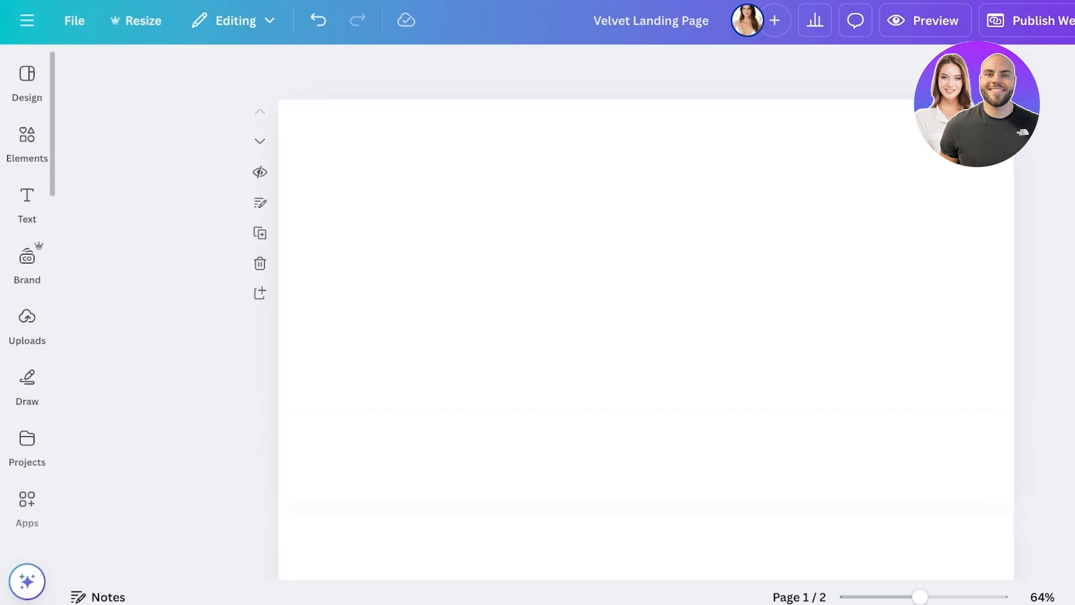
# Step: Search the website templates for "landing page" and browse the matching designs
pyautogui.moveTo(27, 140)
pyautogui.click(27, 83)
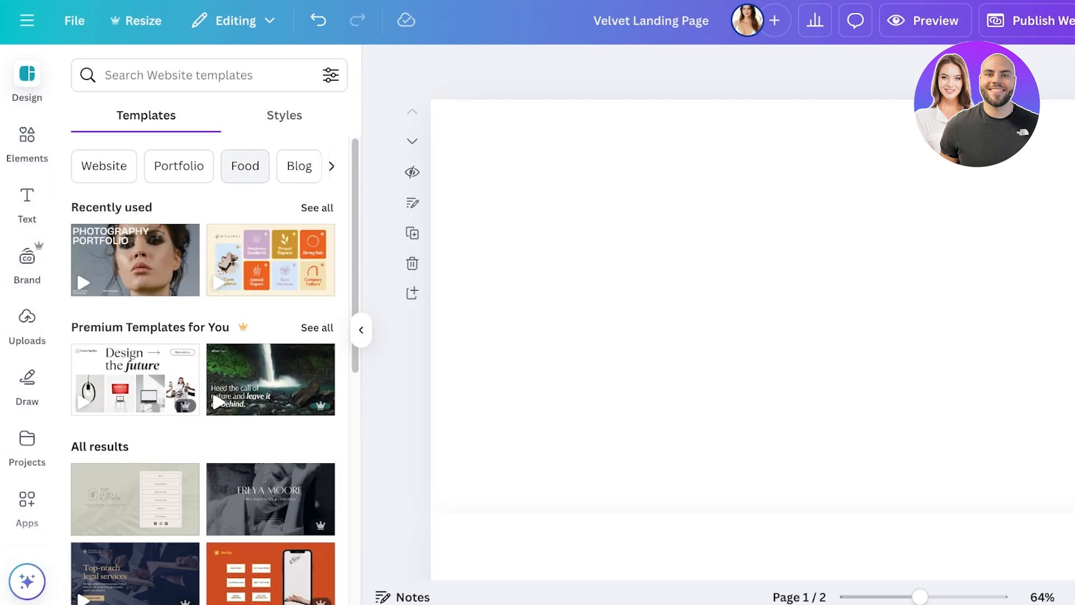
pyautogui.click(201, 75)
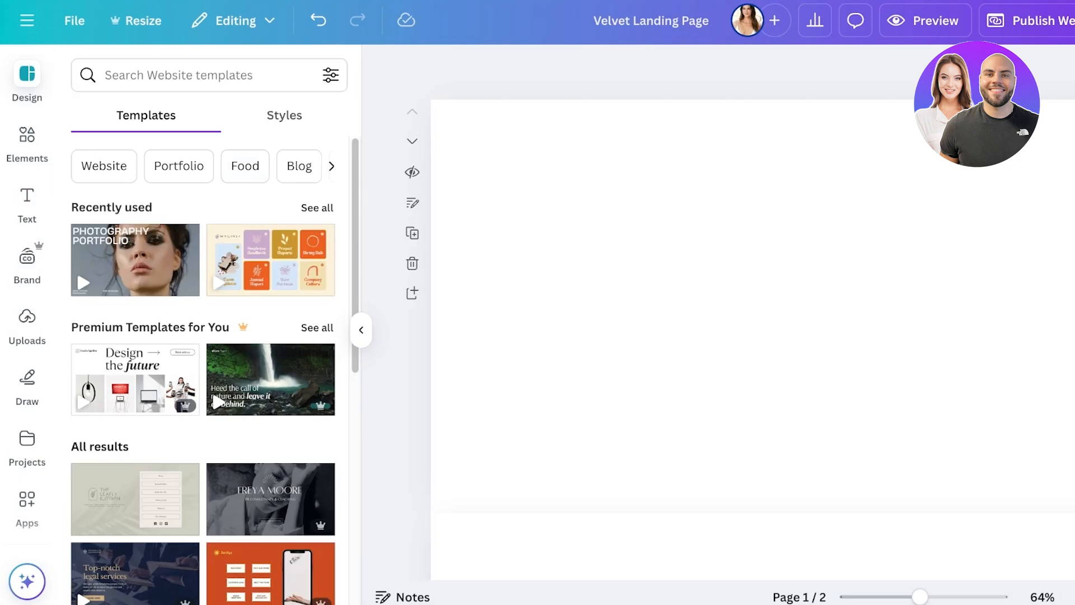
pyautogui.write('landing page')
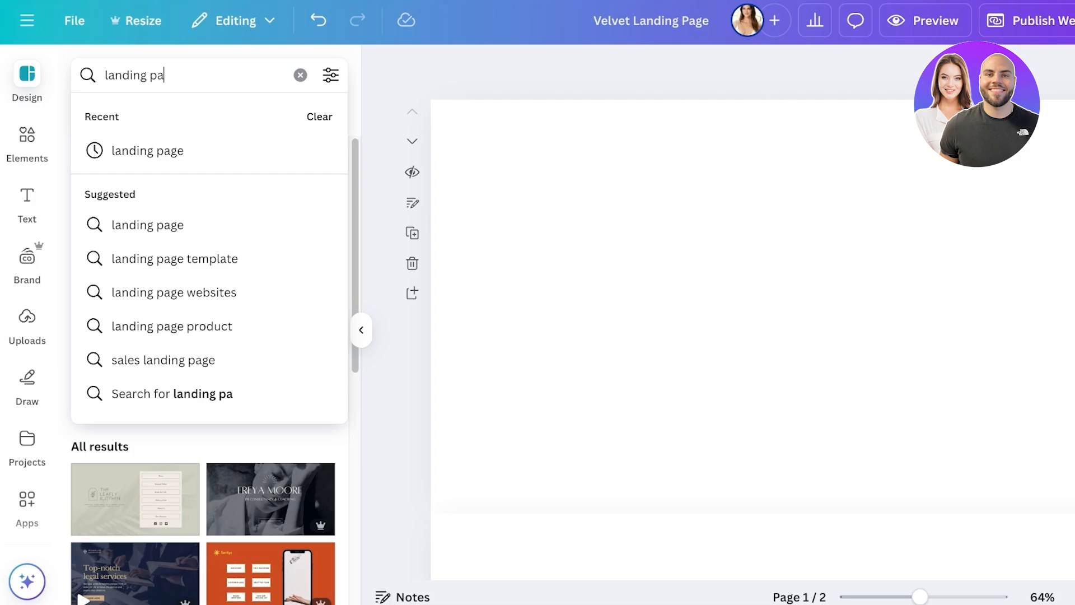
pyautogui.press('Return')
pyautogui.scroll(-2, 203, 358)
pyautogui.scroll(-10, 271, 255)
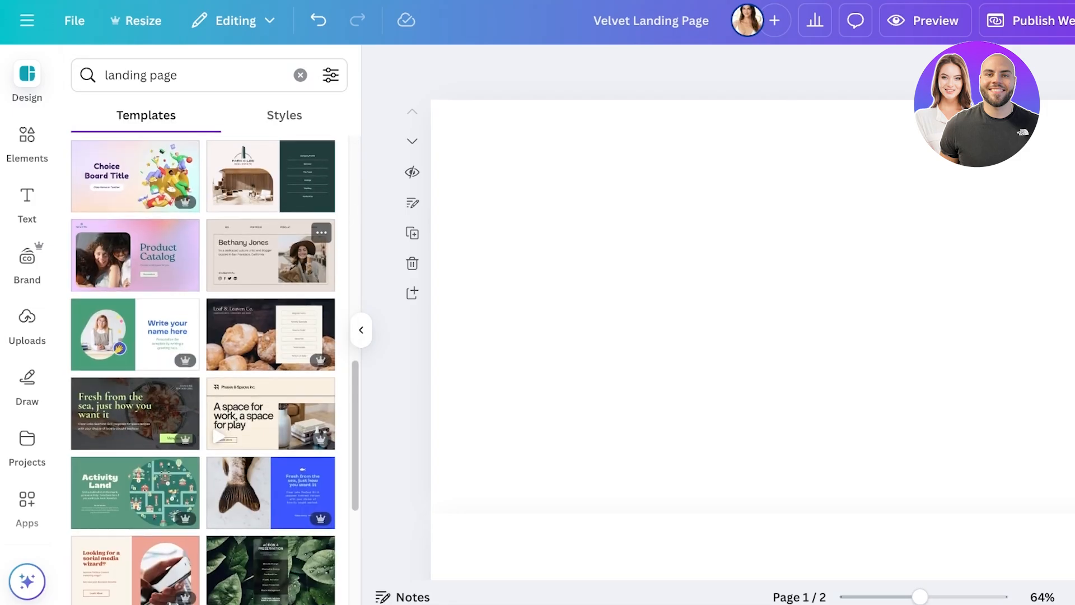
pyautogui.scroll(10, 270, 255)
# Step: Clear the "landing page" search and browse the general website templates
pyautogui.click(284, 115)
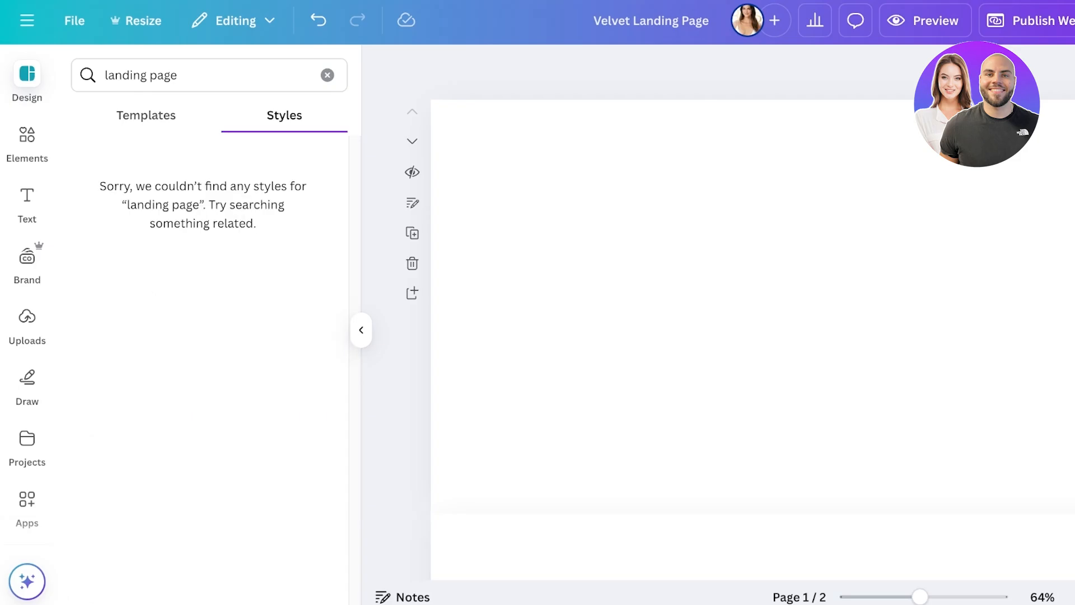
pyautogui.click(328, 75)
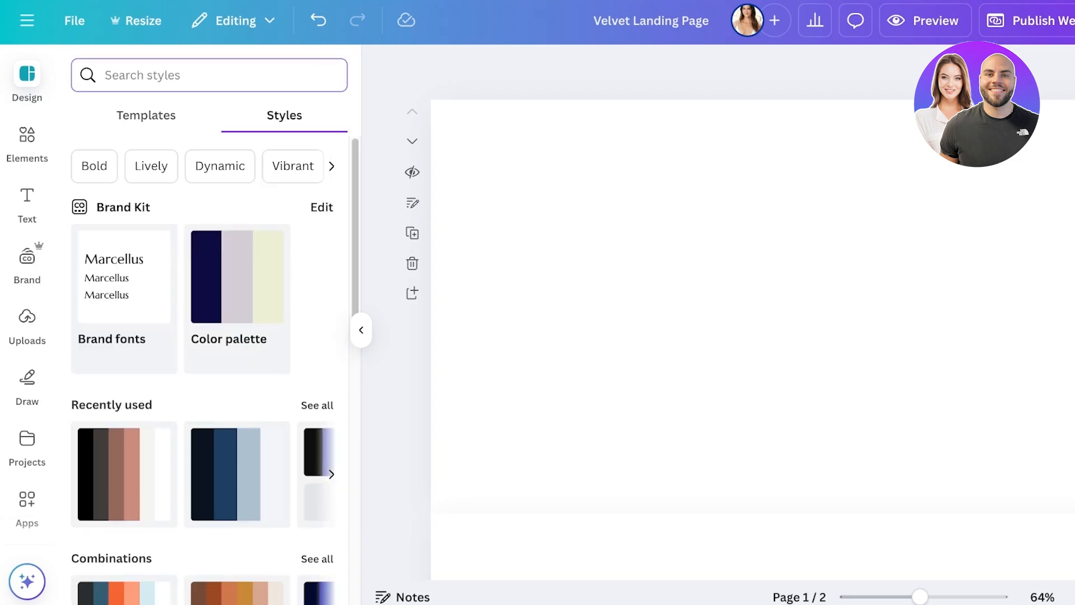
pyautogui.click(147, 115)
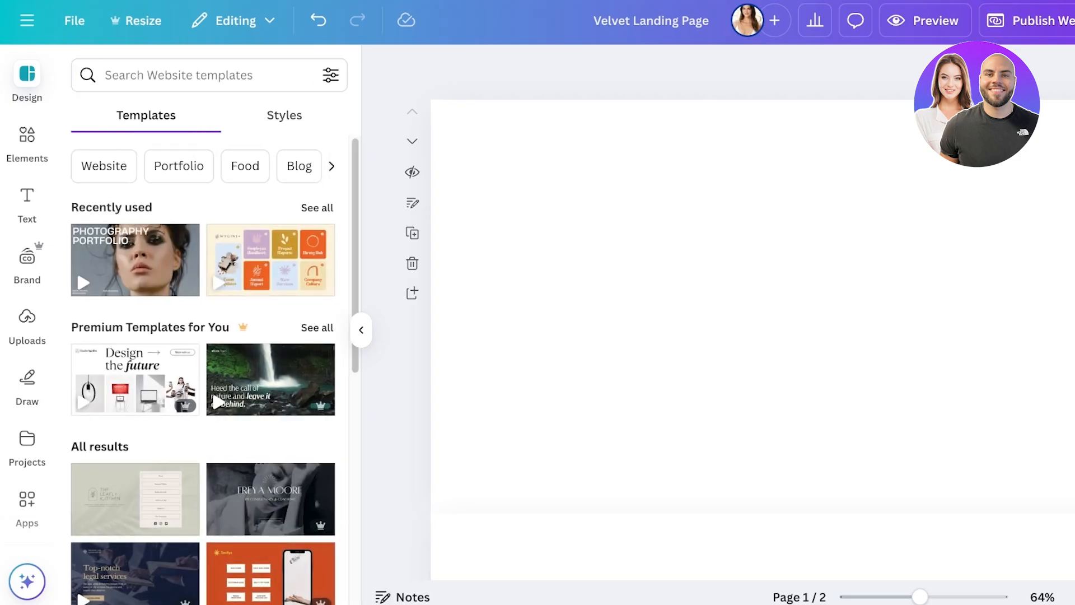
pyautogui.scroll(-8, 204, 370)
pyautogui.scroll(-1, 750, 308)
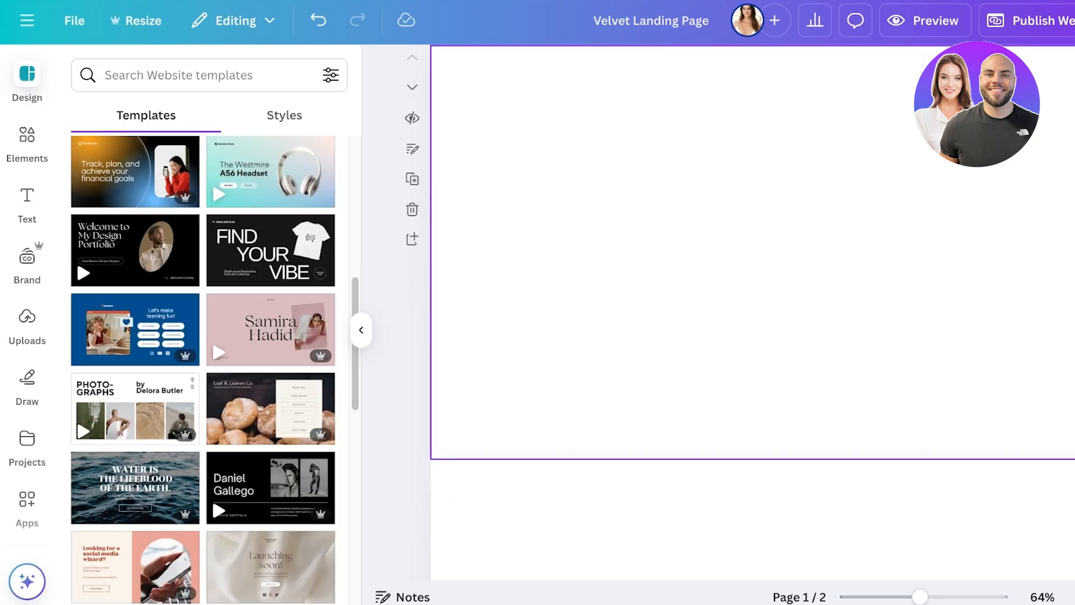
pyautogui.scroll(-2, 751, 308)
pyautogui.scroll(-7, 271, 327)
pyautogui.scroll(10, 271, 319)
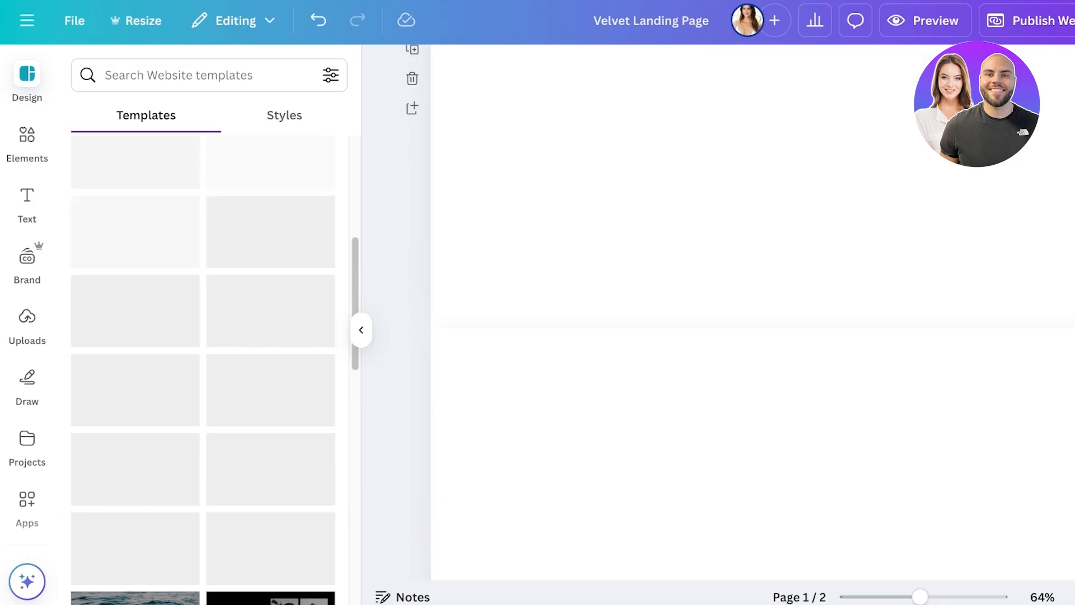
pyautogui.scroll(6, 203, 347)
# Step: Look through the available styles, including the brand kit, recently used palettes and colour-font combinations
pyautogui.click(284, 116)
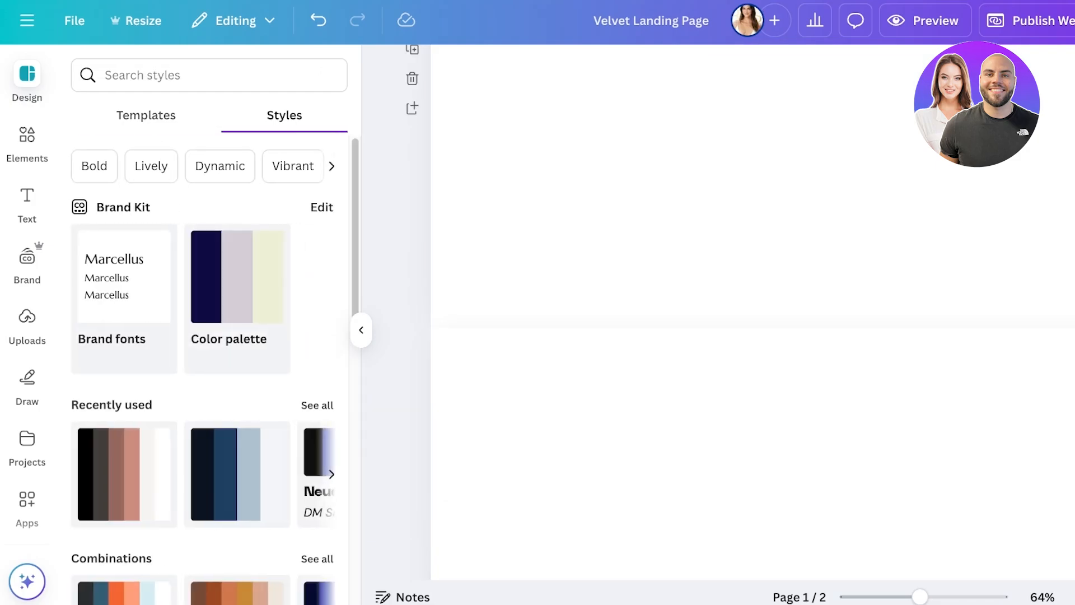
pyautogui.scroll(-10, 203, 358)
pyautogui.scroll(10, 204, 358)
pyautogui.scroll(-2, 203, 358)
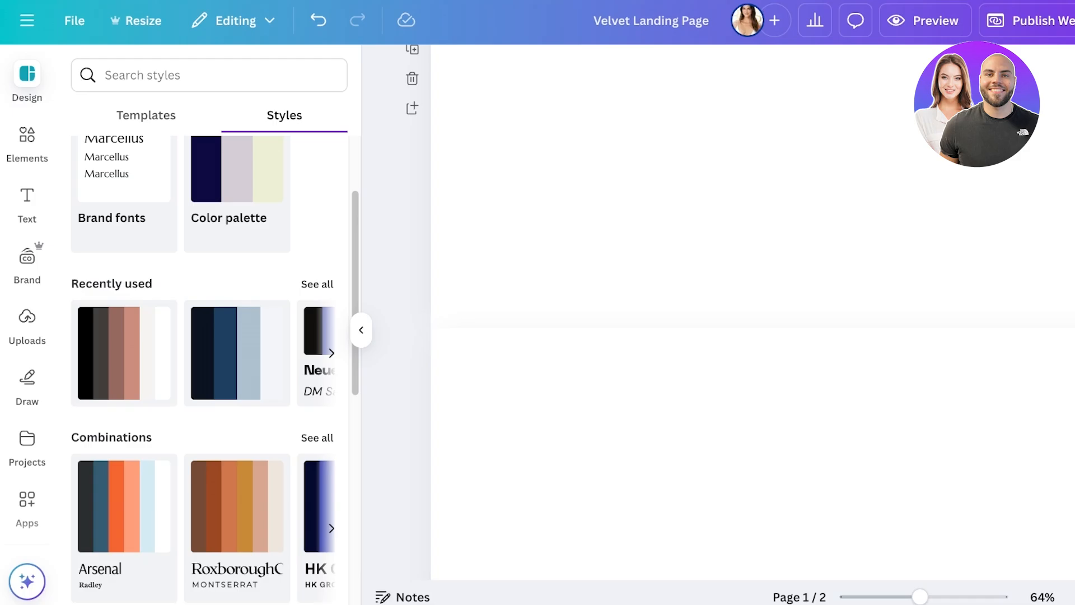
# Step: Set the first page's background to a custom pale pink, starting from pink #ff66c4 and adjusting its shade and hue
pyautogui.click(27, 144)
pyautogui.scroll(4, 752, 313)
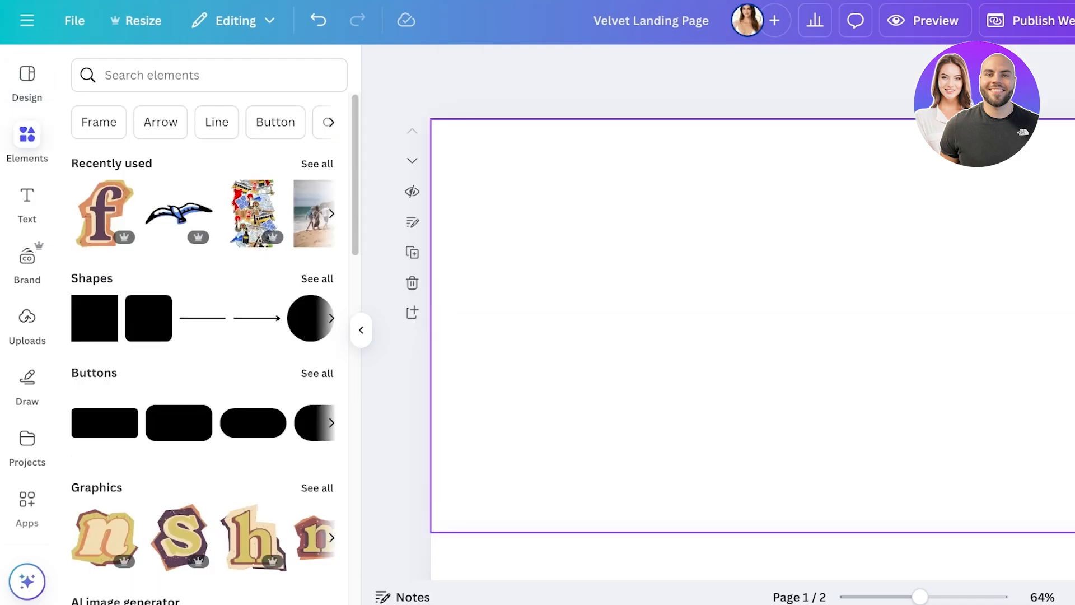
pyautogui.click(753, 325)
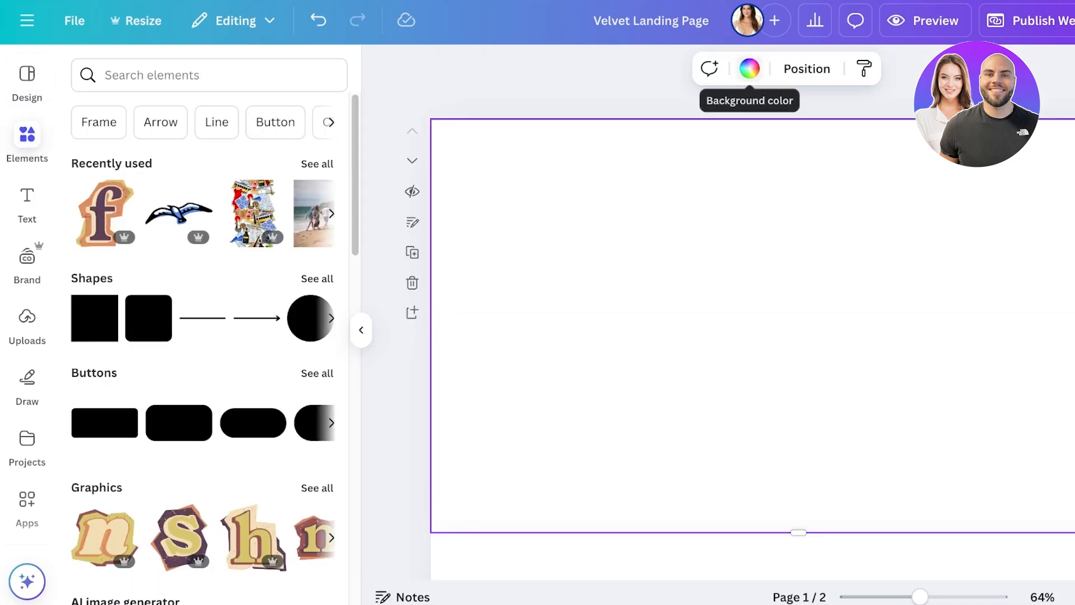
pyautogui.click(749, 69)
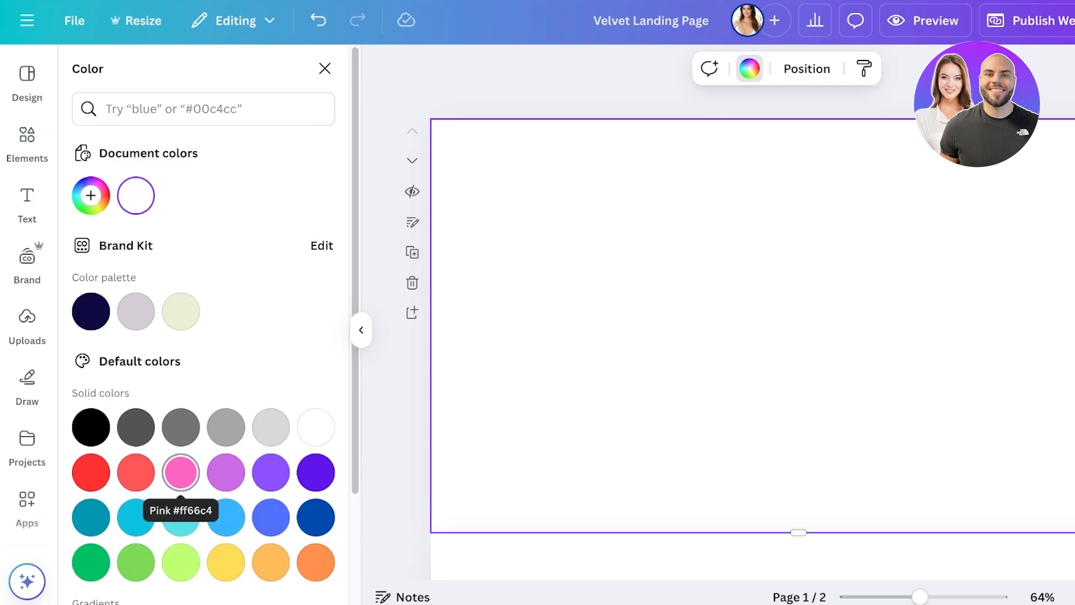
pyautogui.click(180, 471)
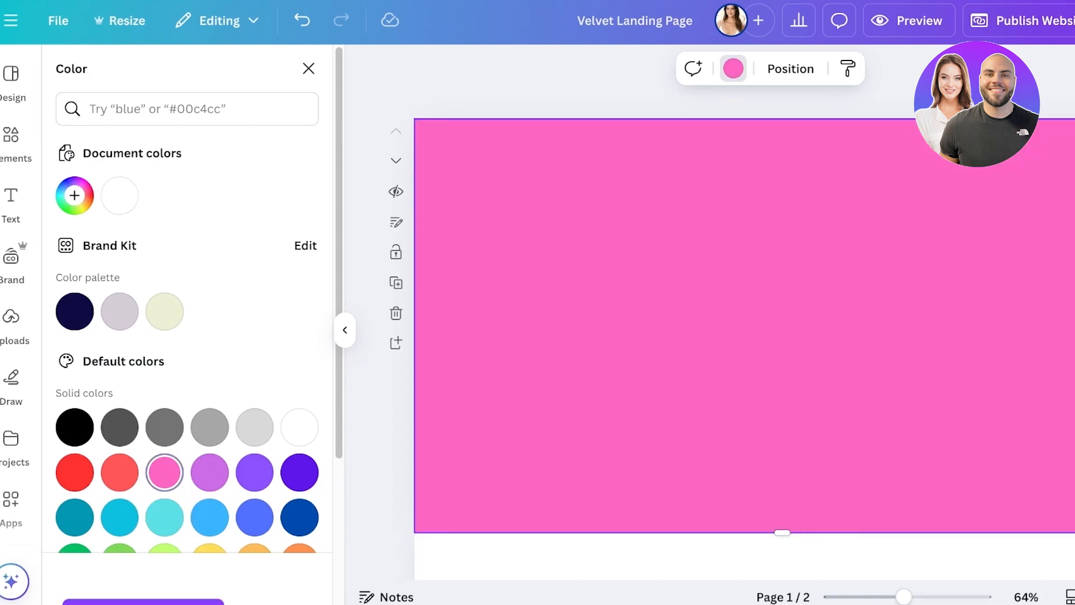
pyautogui.click(30, 195)
pyautogui.moveTo(67, 291); pyautogui.dragTo(54, 280)
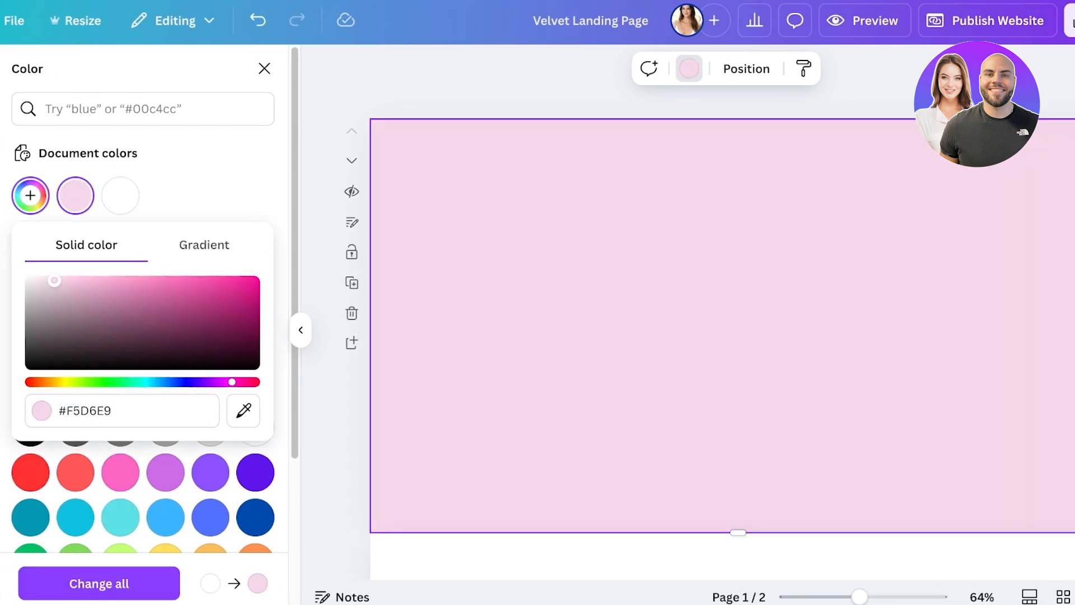
pyautogui.moveTo(231, 382); pyautogui.dragTo(242, 382)
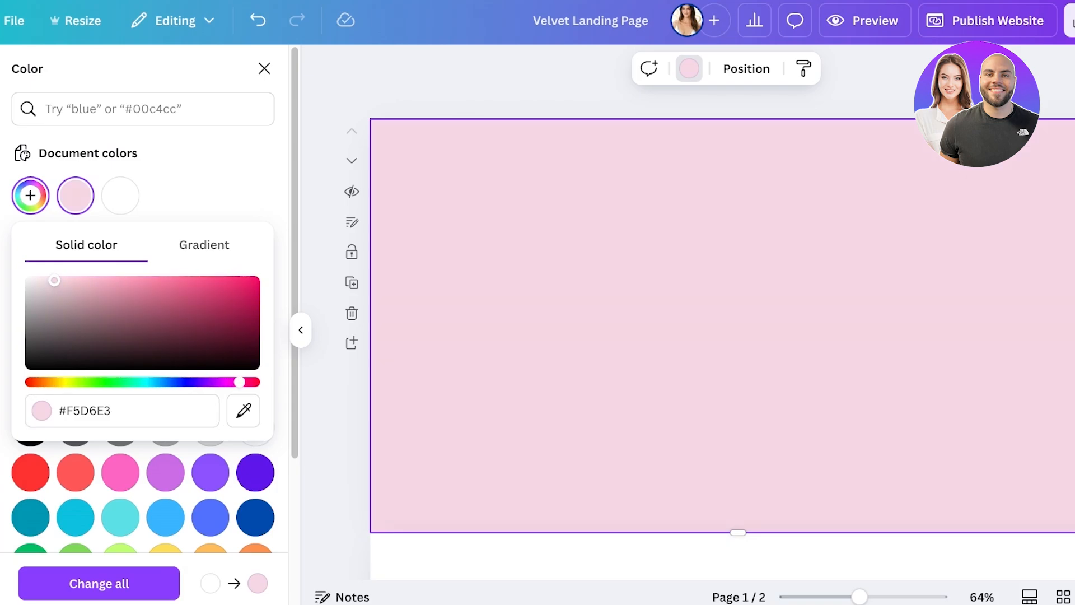
pyautogui.click(85, 410)
pyautogui.press('Escape')
# Step: Apply the same pale pink document colour to the second page's background and close the colour settings
pyautogui.scroll(-5, 722, 325)
pyautogui.click(722, 336)
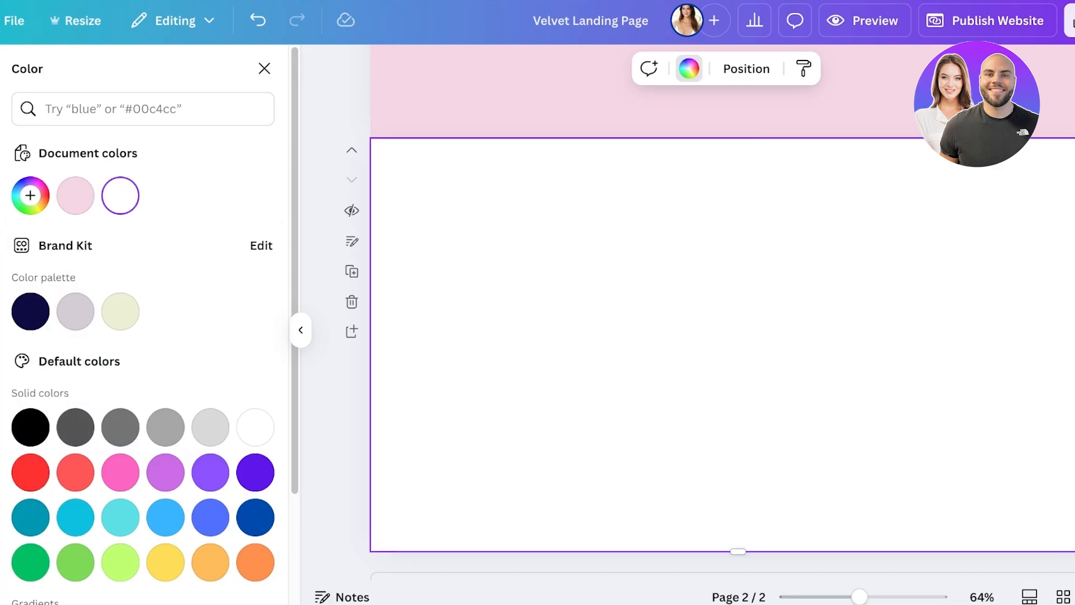
pyautogui.click(75, 196)
pyautogui.scroll(7, 560, 314)
pyautogui.click(264, 68)
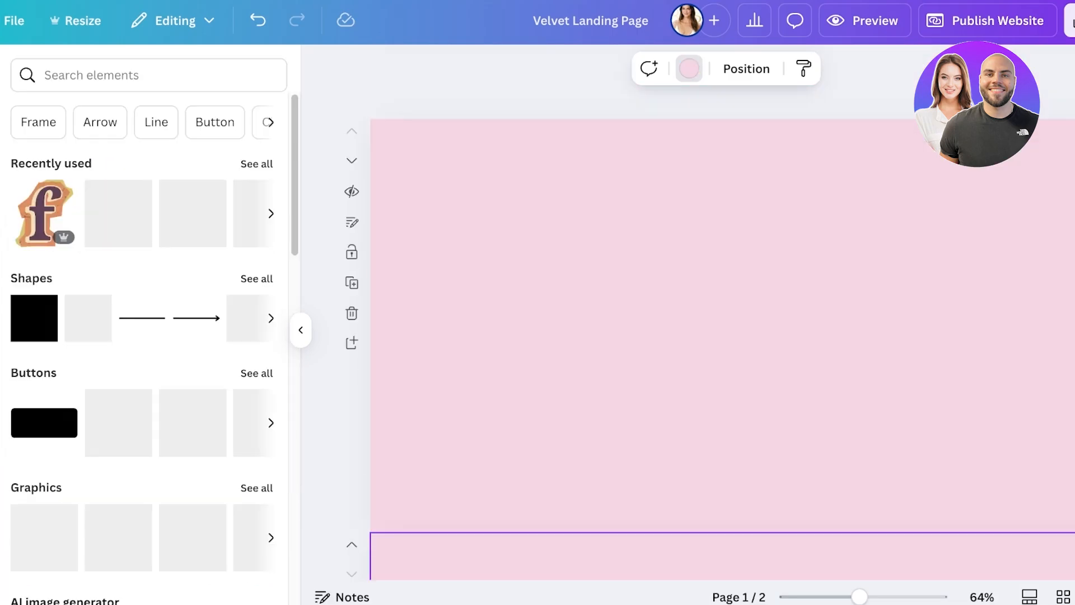
# Step: Search the elements library for "cleansing balm"
pyautogui.click(0, 68)
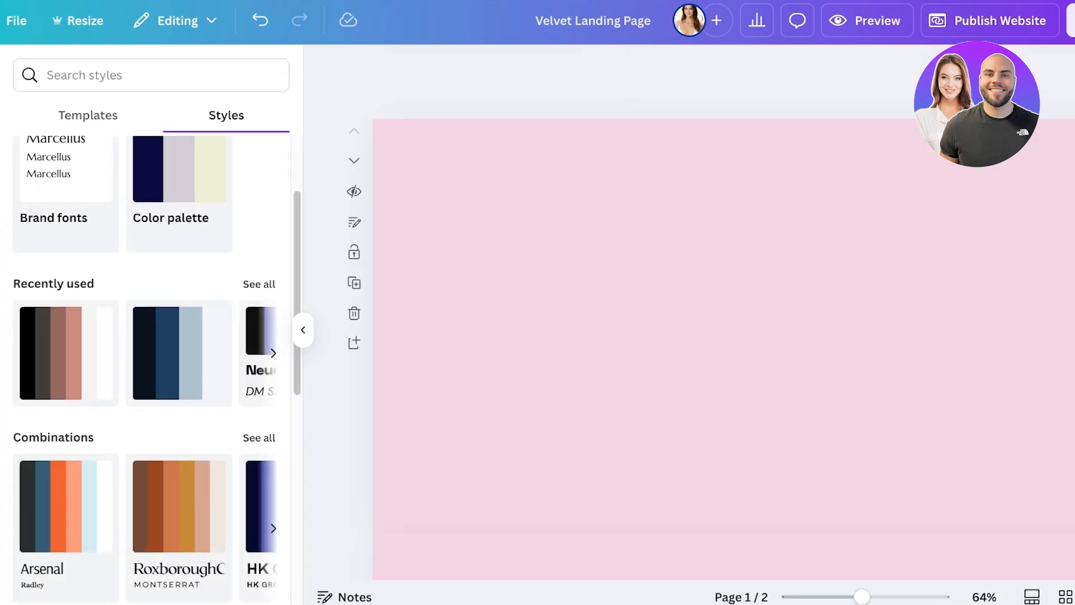
pyautogui.click(22, 134)
pyautogui.click(152, 75)
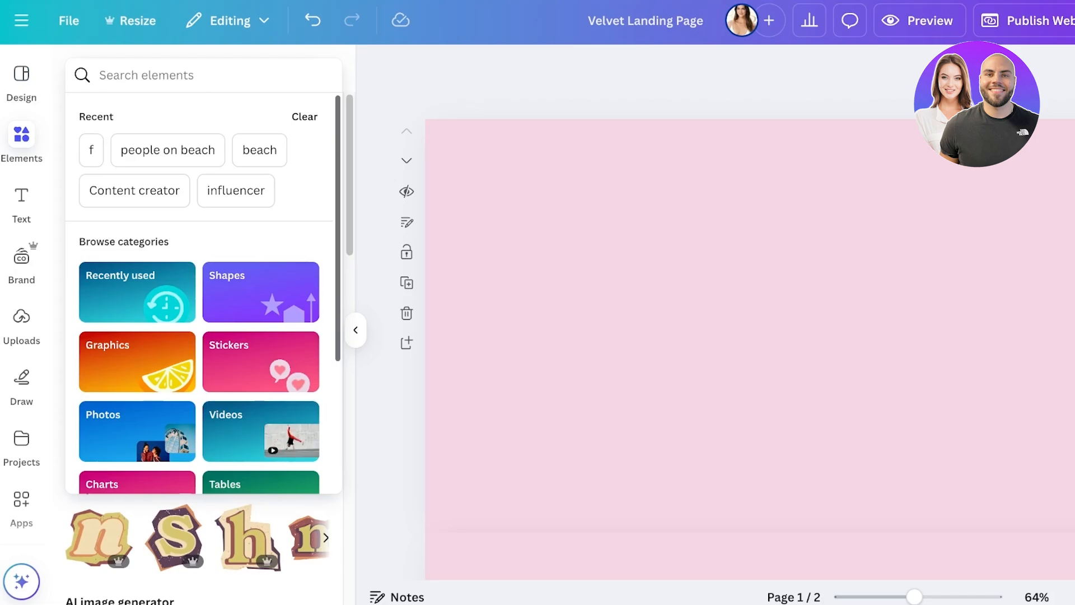
pyautogui.write('clea')
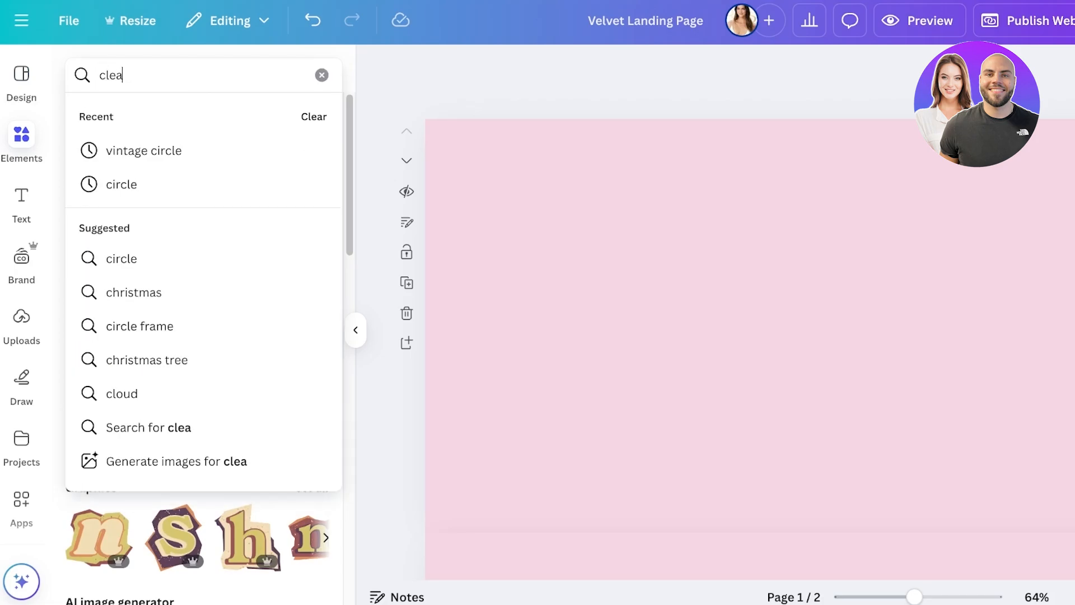
pyautogui.write('nsing balm')
pyautogui.press('Return')
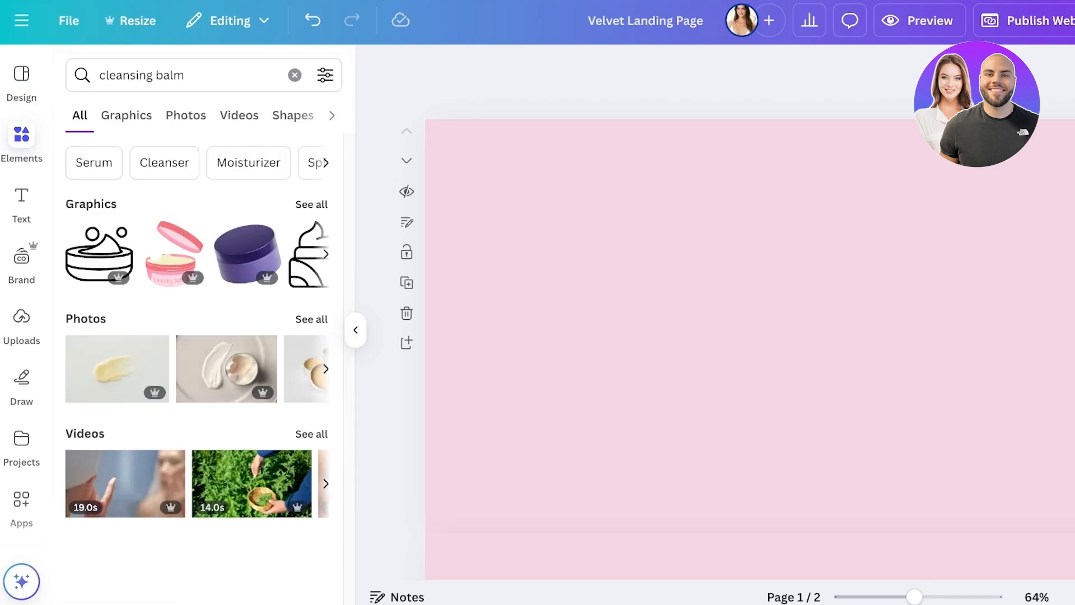
# Step: Try the open pink jar and the teal-lidded jar from the cleansing balm graphics on the first page, and remove both
pyautogui.click(127, 115)
pyautogui.scroll(-3, 197, 353)
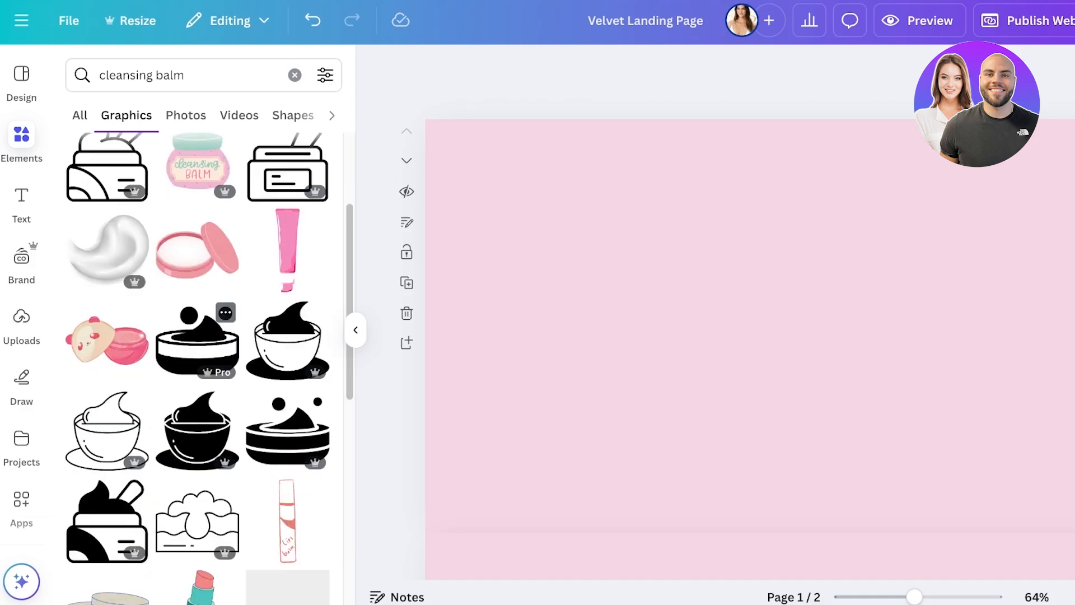
pyautogui.scroll(-5, 197, 368)
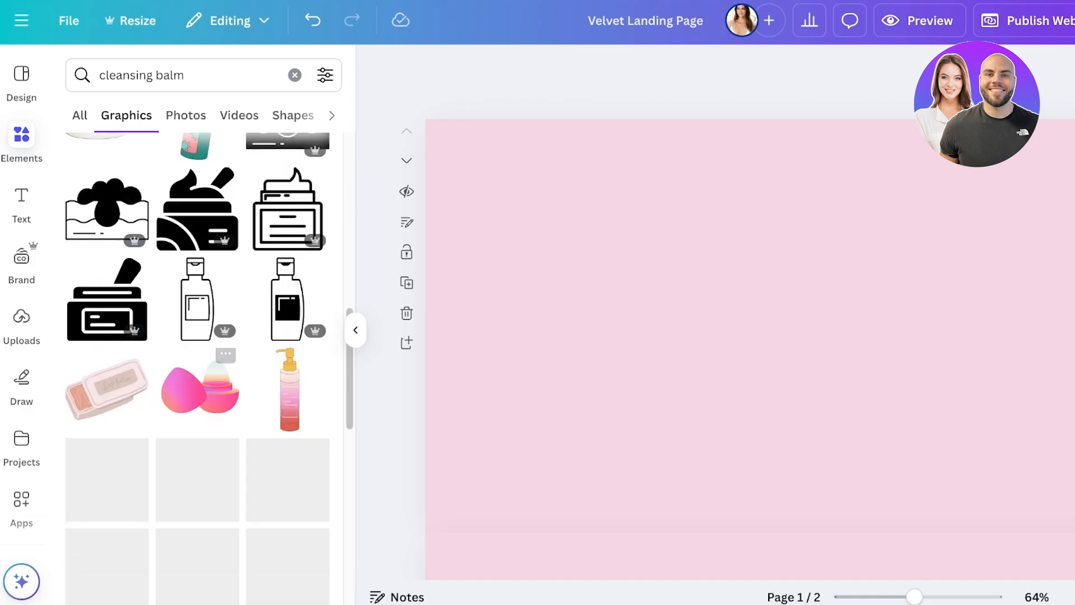
pyautogui.scroll(10, 290, 358)
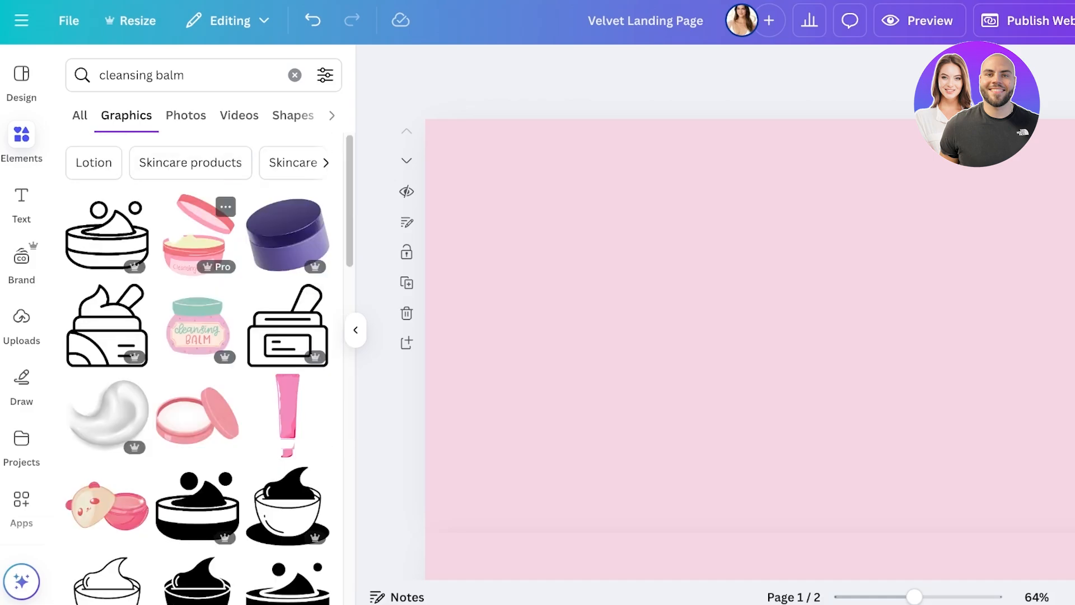
pyautogui.click(197, 232)
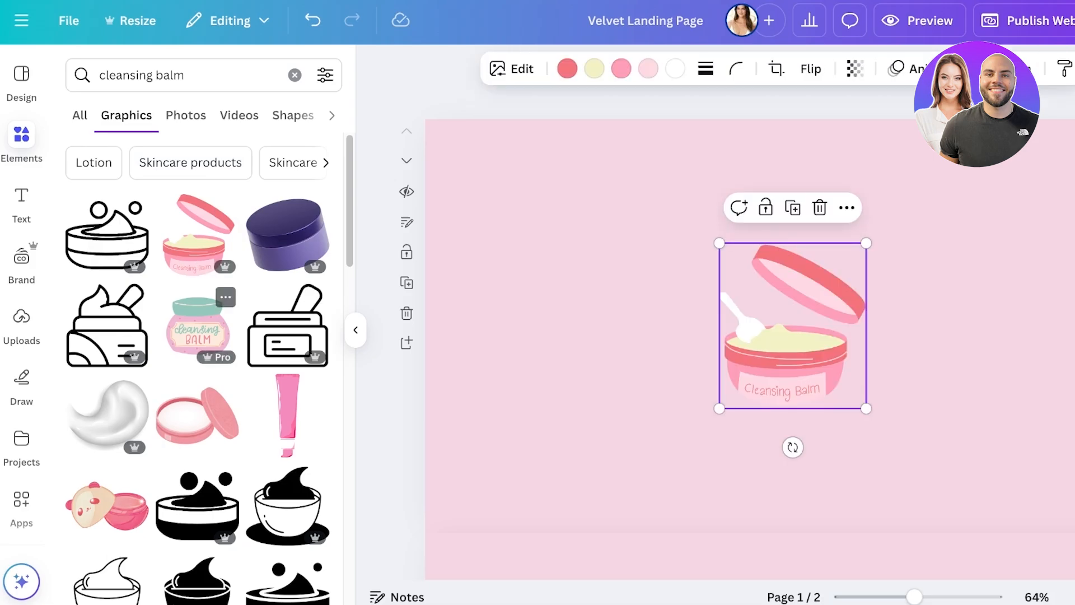
pyautogui.click(197, 327)
pyautogui.moveTo(793, 331); pyautogui.dragTo(971, 389)
pyautogui.click(786, 350)
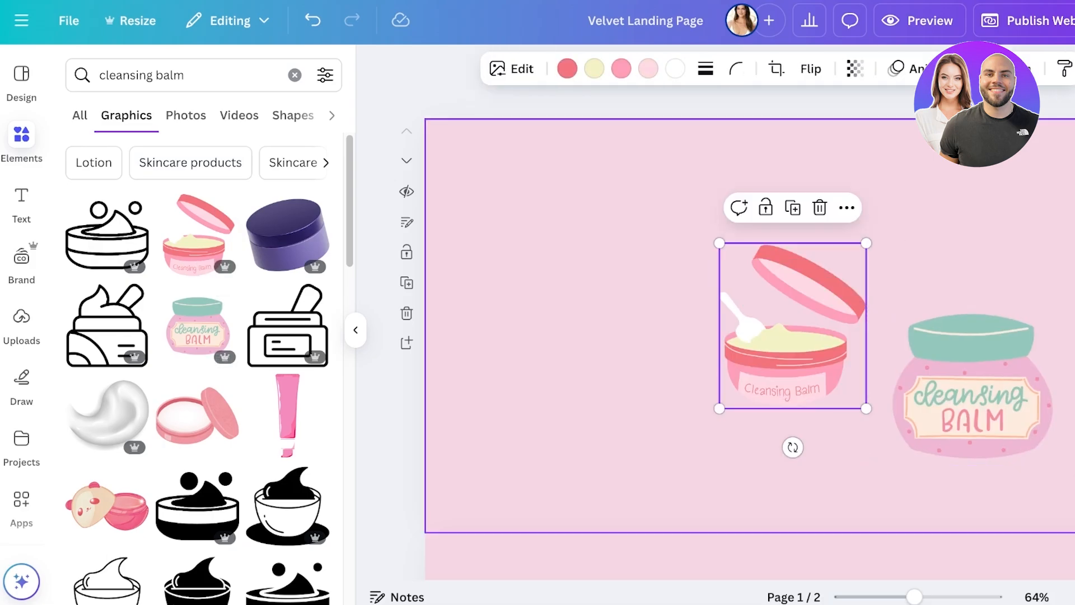
pyautogui.press('Delete')
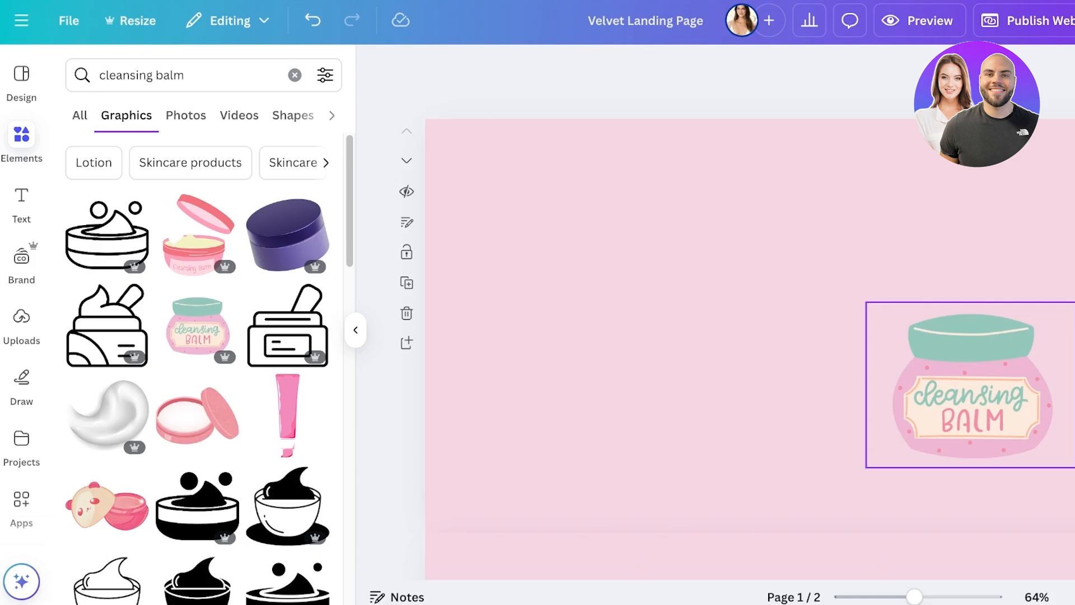
pyautogui.click(972, 387)
pyautogui.press('Delete')
# Step: Add the cleansing balm photo of a smiling woman with foam on her cheeks and enlarge it to span the first page's width
pyautogui.click(186, 115)
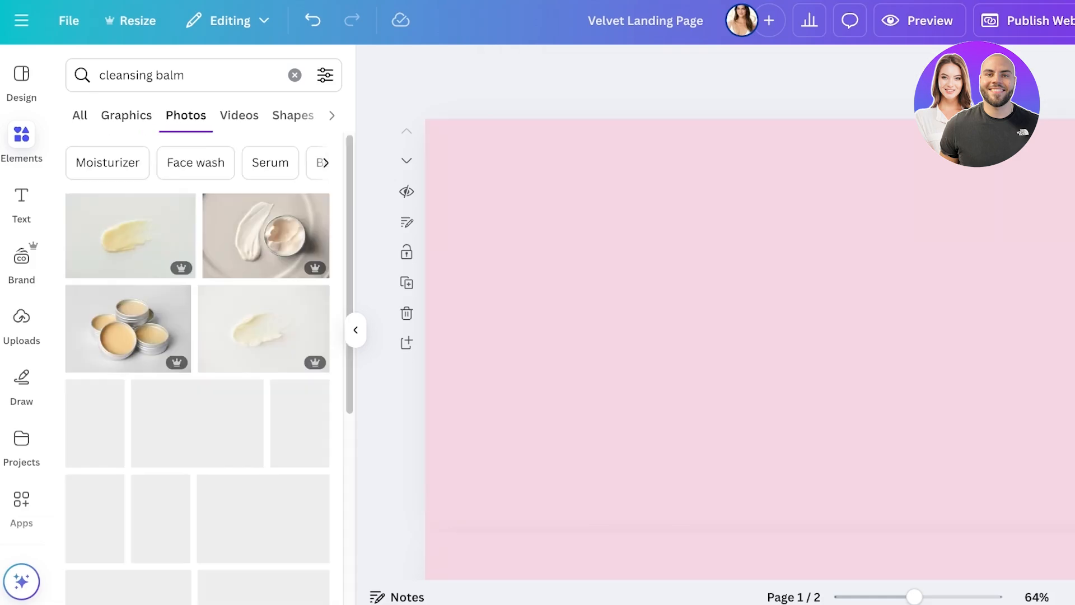
pyautogui.scroll(-3, 263, 235)
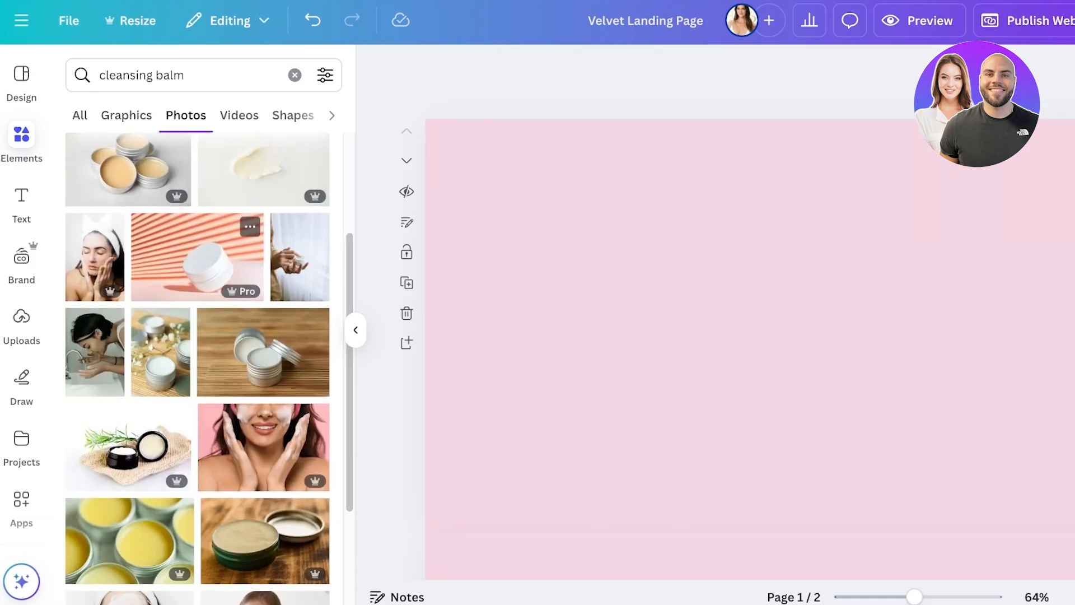
pyautogui.scroll(-3, 168, 224)
pyautogui.click(263, 314)
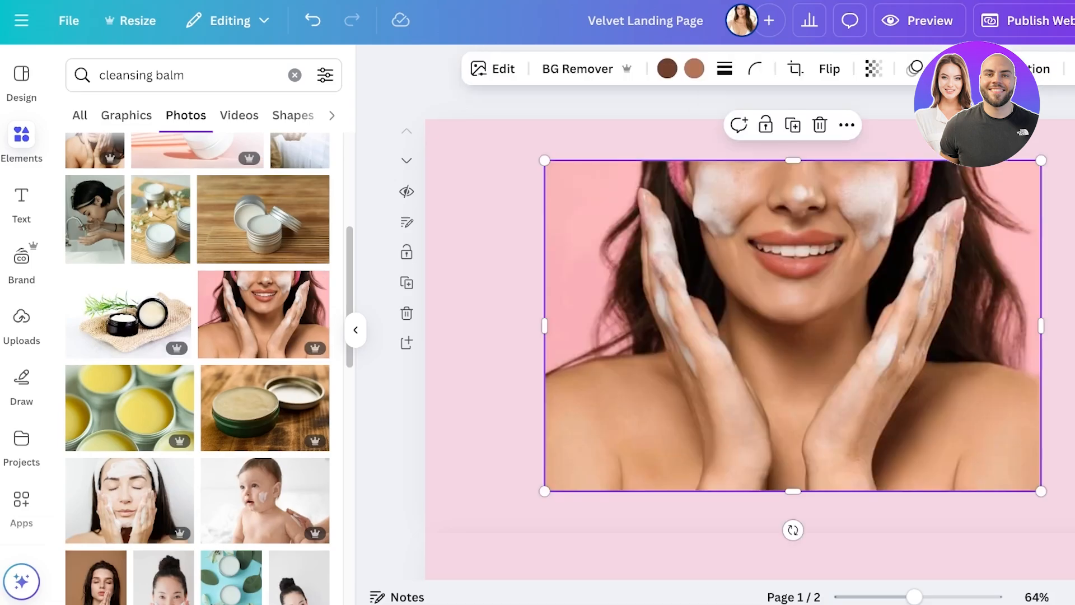
pyautogui.moveTo(792, 326)
pyautogui.mouseDown()
pyautogui.moveTo(788, 344)
pyautogui.moveTo(779, 326)
pyautogui.moveTo(713, 312)
pyautogui.moveTo(787, 325)
pyautogui.mouseUp()
pyautogui.moveTo(539, 160); pyautogui.dragTo(249, 93)
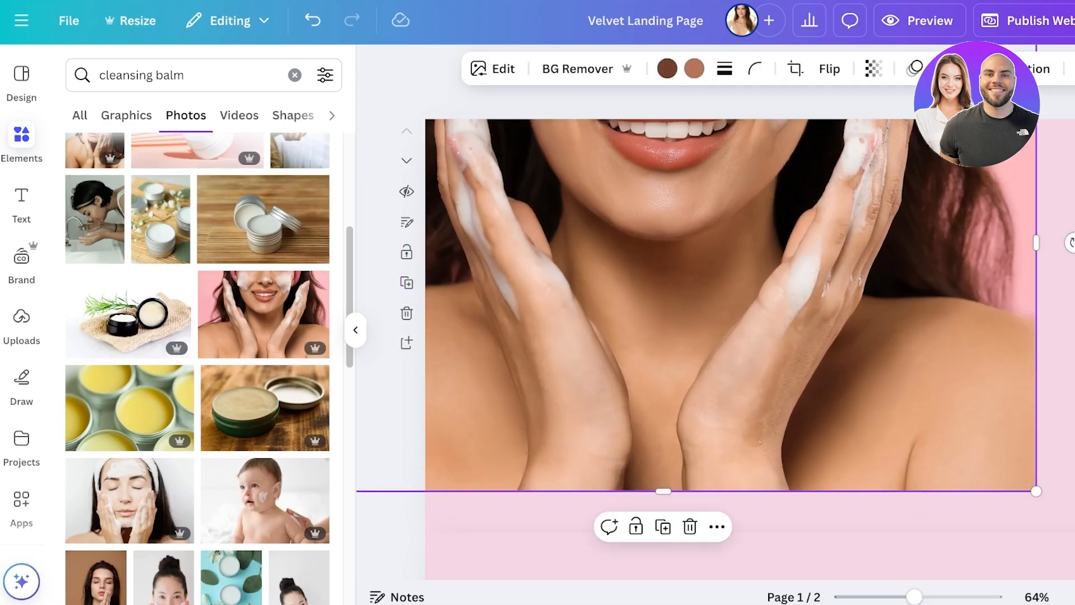
pyautogui.moveTo(632, 268); pyautogui.dragTo(758, 320)
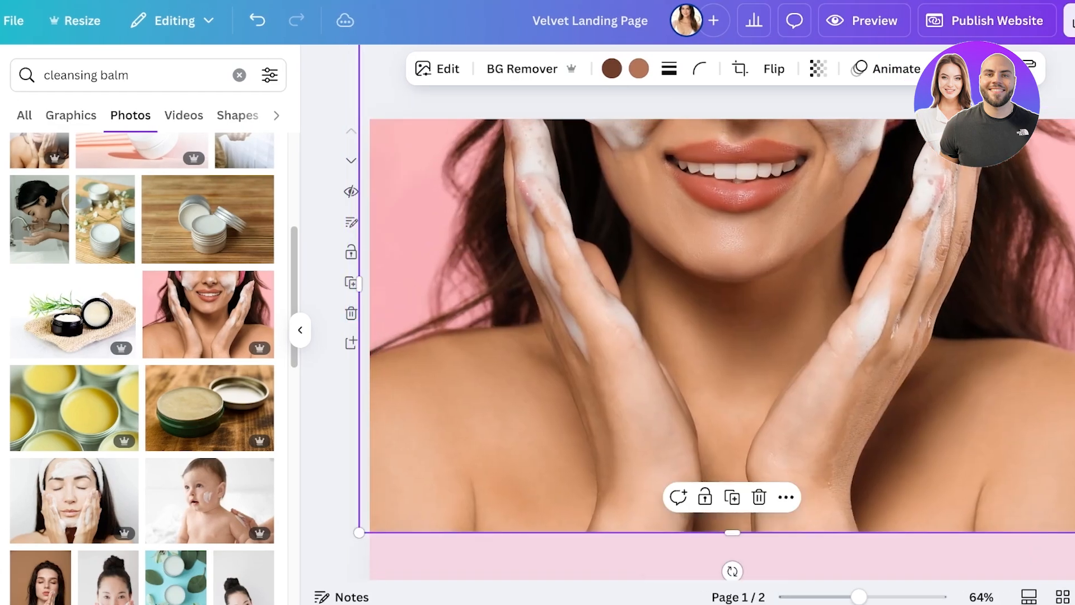
# Step: Crop away the lower part of the woman's photo in freeform and align the photo with the first page's top edge
pyautogui.doubleClick(758, 320)
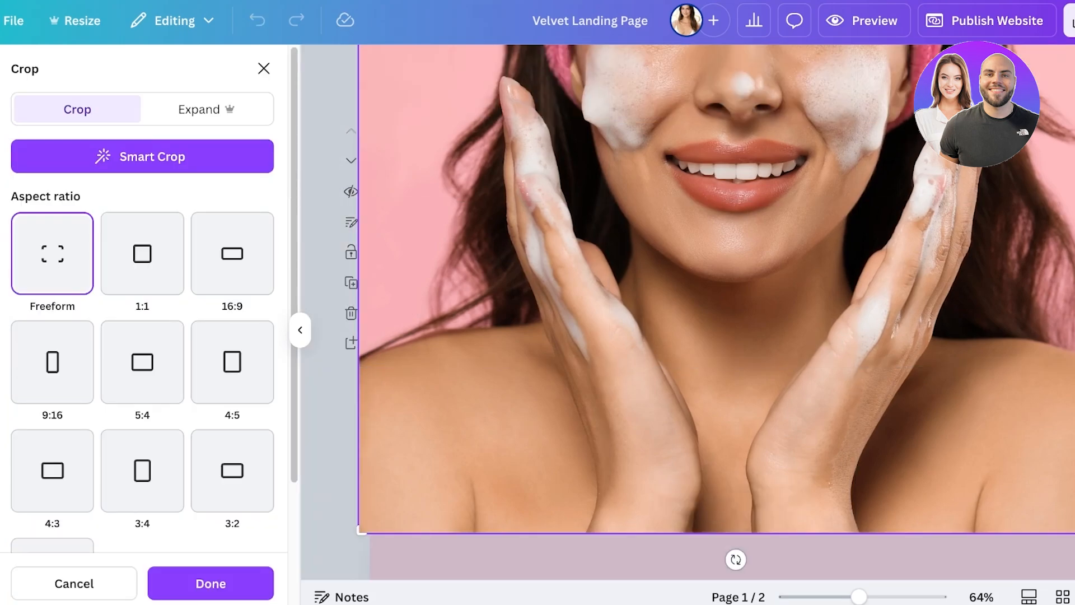
pyautogui.moveTo(361, 529); pyautogui.dragTo(362, 388)
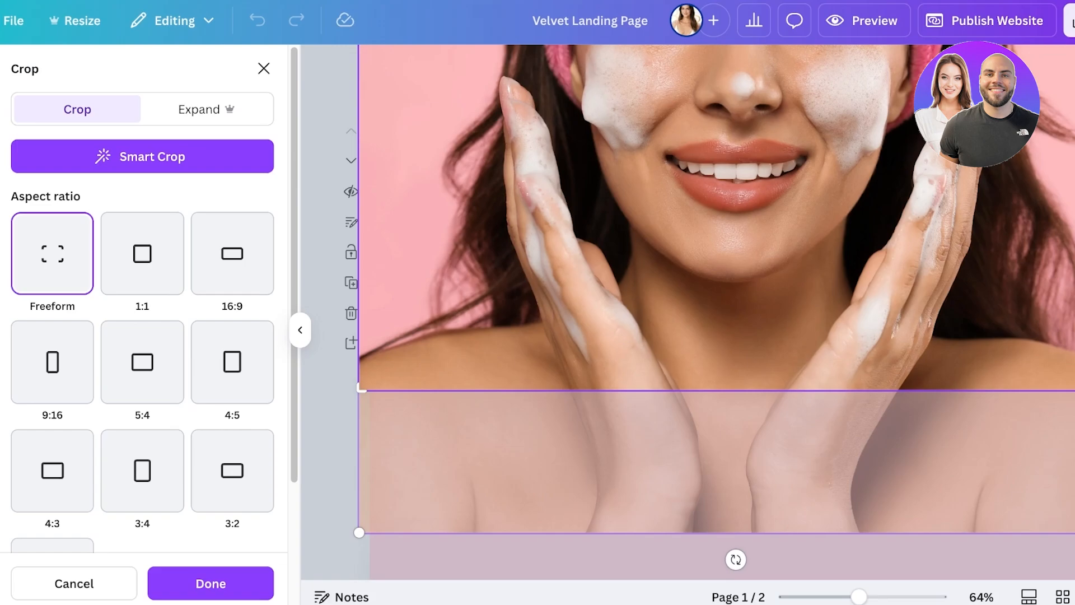
pyautogui.click(211, 583)
pyautogui.moveTo(582, 280); pyautogui.dragTo(587, 363)
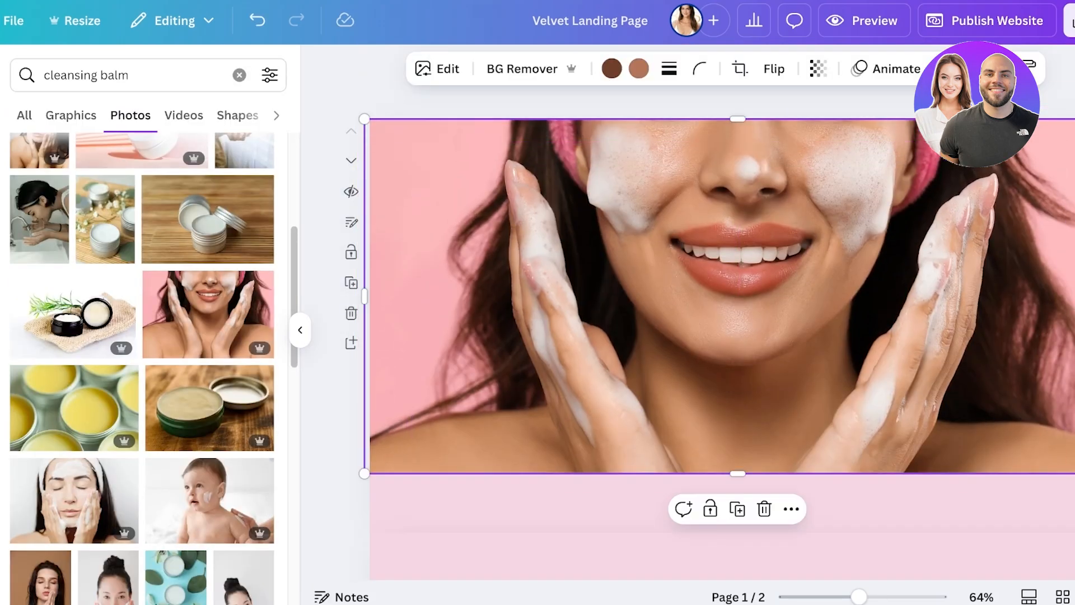
pyautogui.press('Escape')
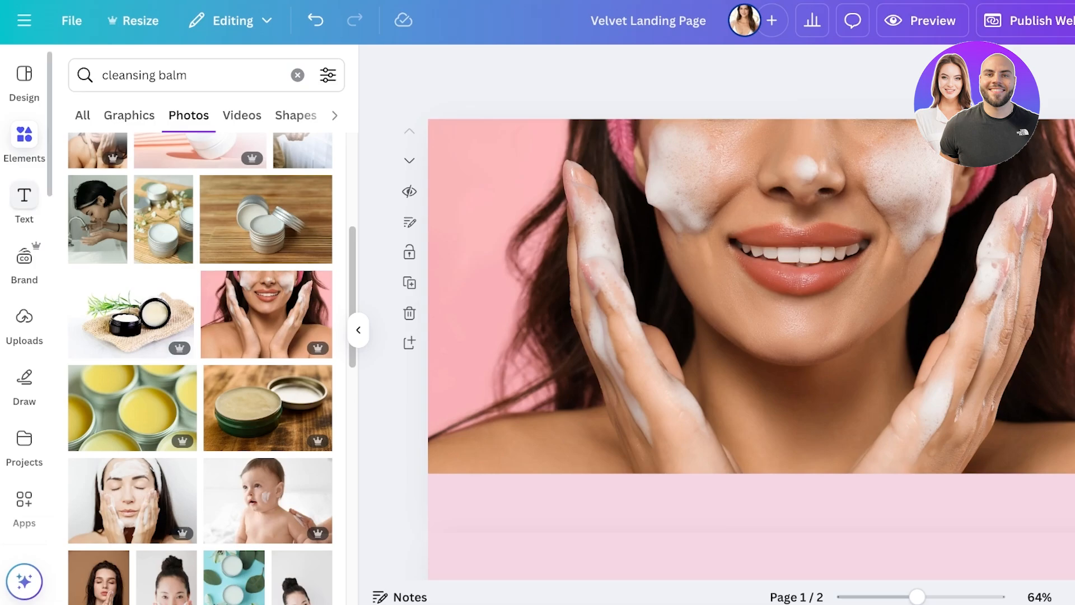
# Step: Add a brand kit title text box reading "OH SO CLEANSING" over the photo
pyautogui.click(24, 196)
pyautogui.click(199, 244)
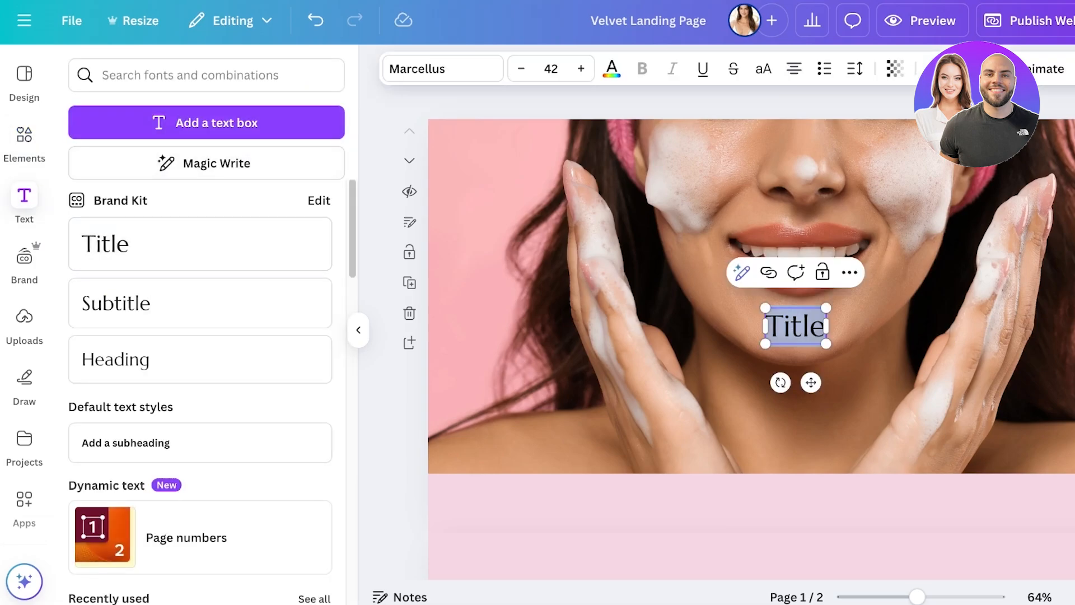
pyautogui.write('OH SO C')
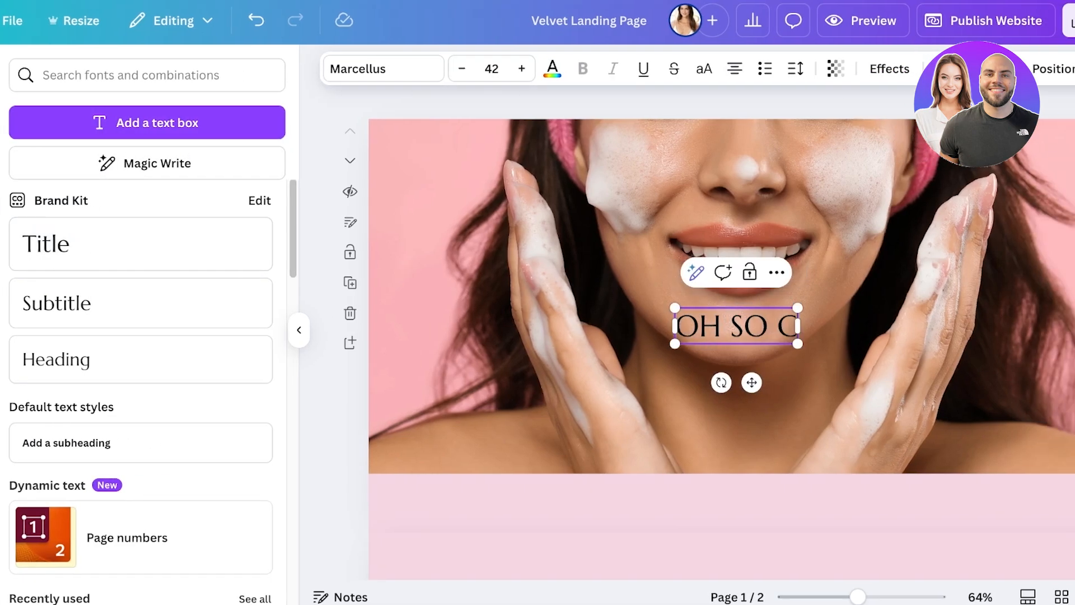
pyautogui.write('LEANSING')
# Step: Add "INFUSED WITH SKIN PROTECTING INGREDIENTS" to the same text box, separated from the heading by a blank line
pyautogui.press('Return')
pyautogui.press('Return')
pyautogui.write('O')
pyautogui.press('BackSpace')
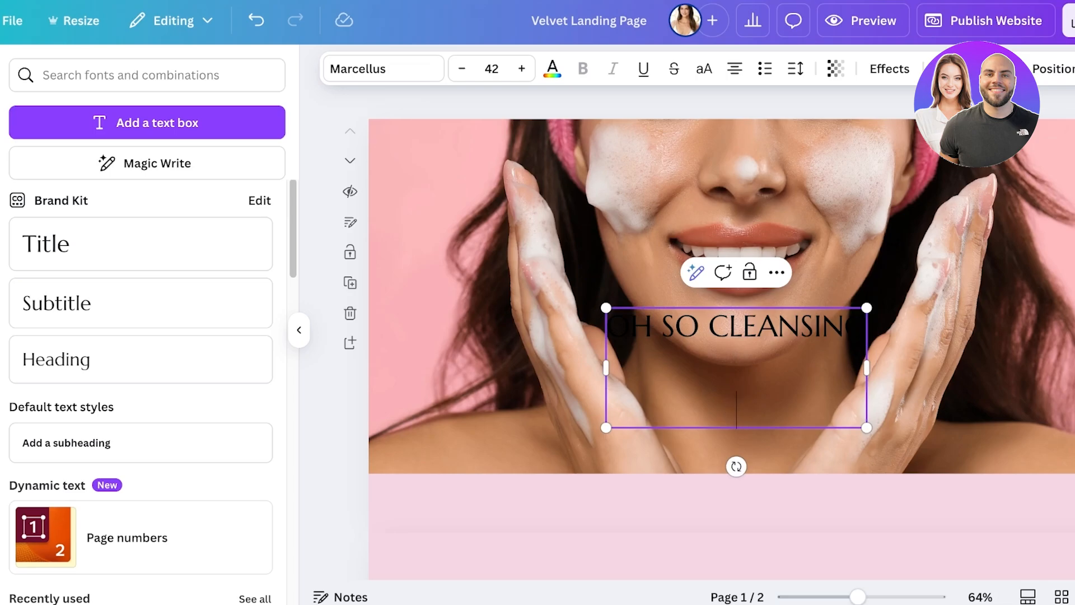
pyautogui.write('INFUSE')
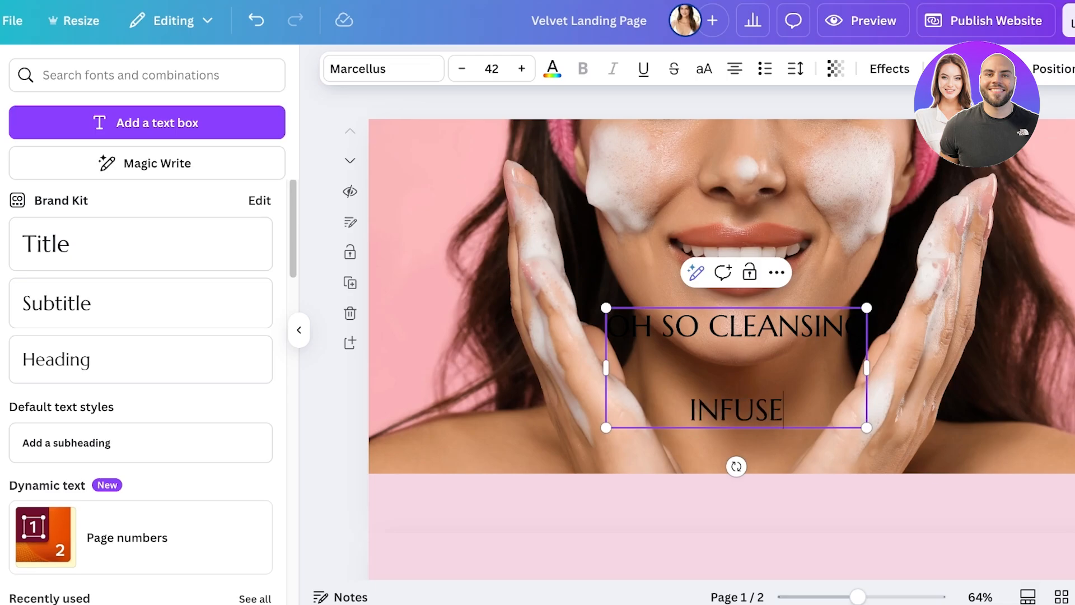
pyautogui.write('D WITH SKI')
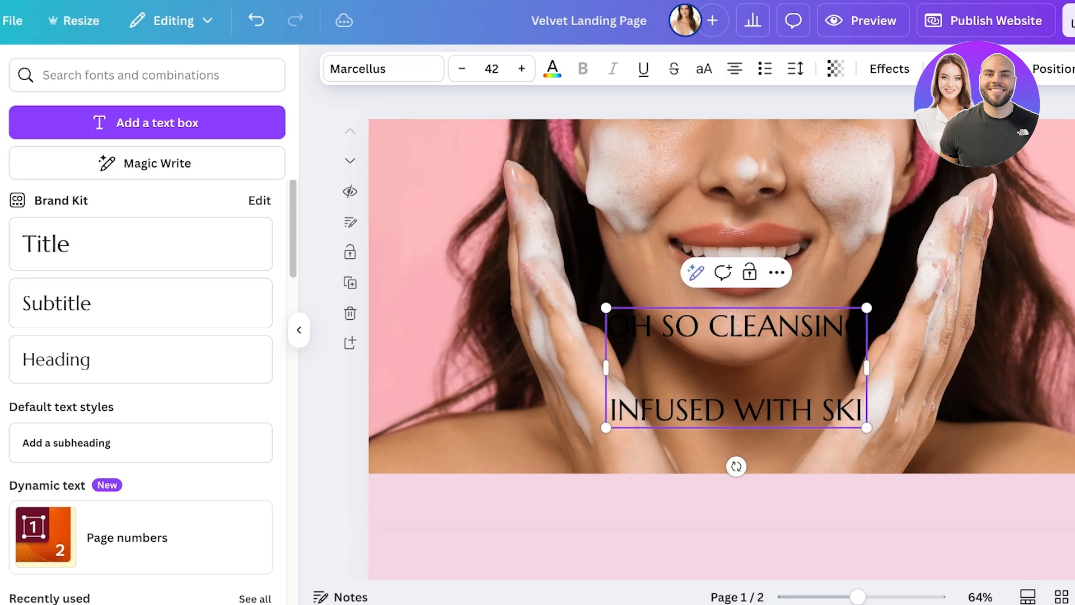
pyautogui.write('N PROTECTING ING')
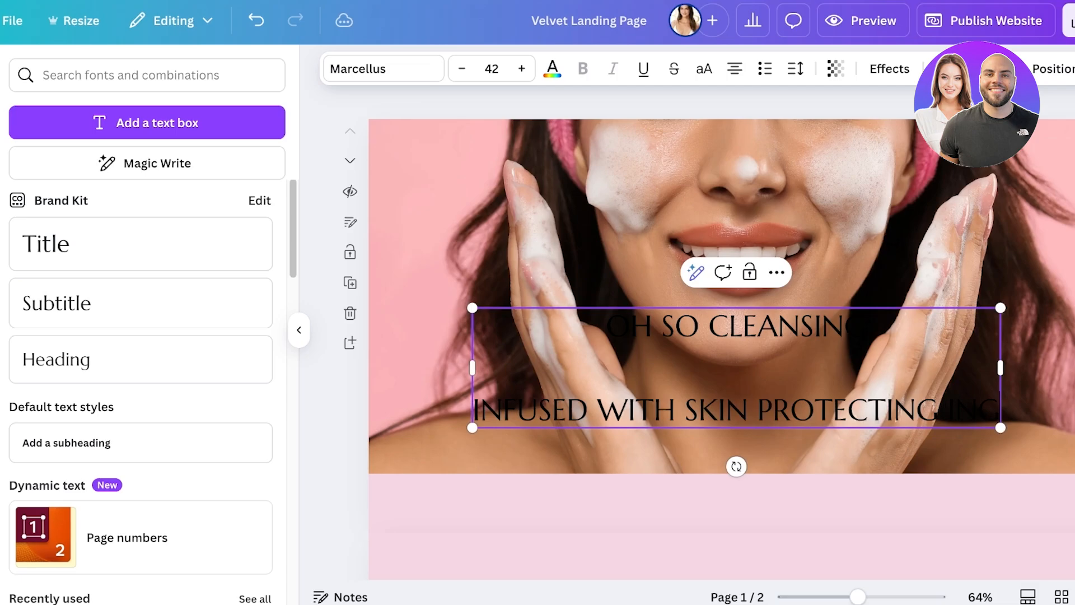
pyautogui.write('REDIENTS')
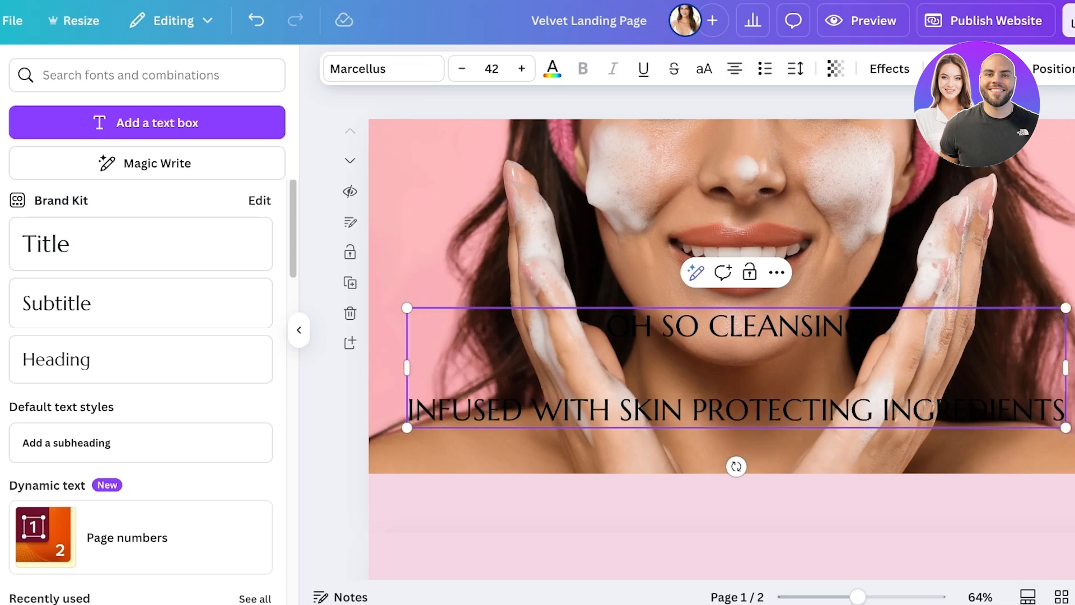
# Step: Try the DM Sans and Glacial Indifference fonts on the "INFUSED WITH SKIN PROTECTING INGREDIENTS" line
pyautogui.click(383, 69)
pyautogui.click(146, 379)
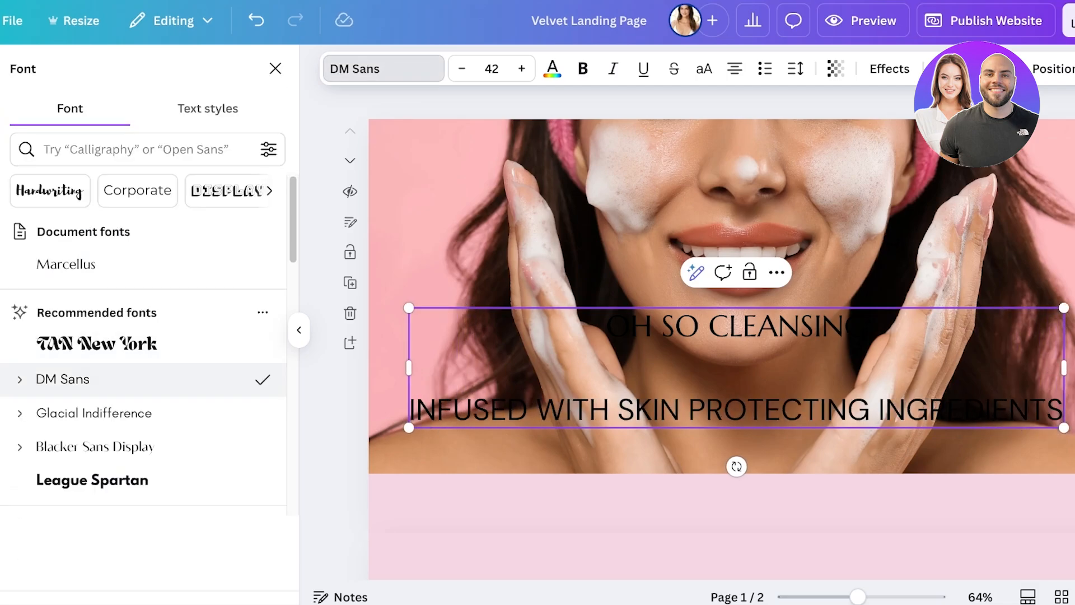
pyautogui.click(146, 413)
pyautogui.scroll(-3, 147, 406)
pyautogui.click(401, 380)
# Step: Try Marcellus, Glacial Indifference, DM Sans and Roboto as the font for the whole text box
pyautogui.click(672, 409)
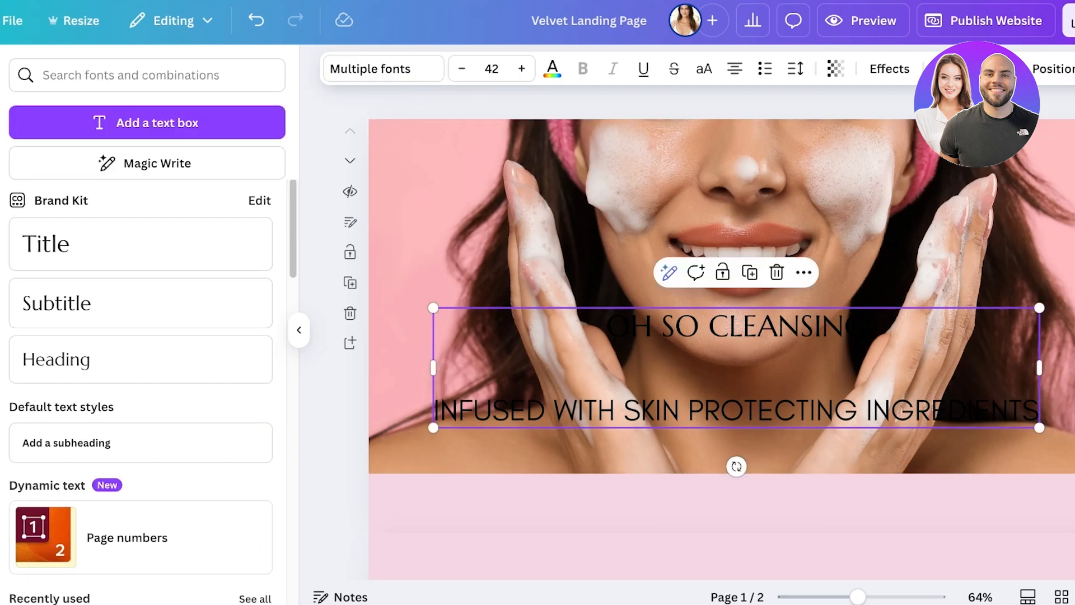
pyautogui.click(383, 68)
pyautogui.click(66, 297)
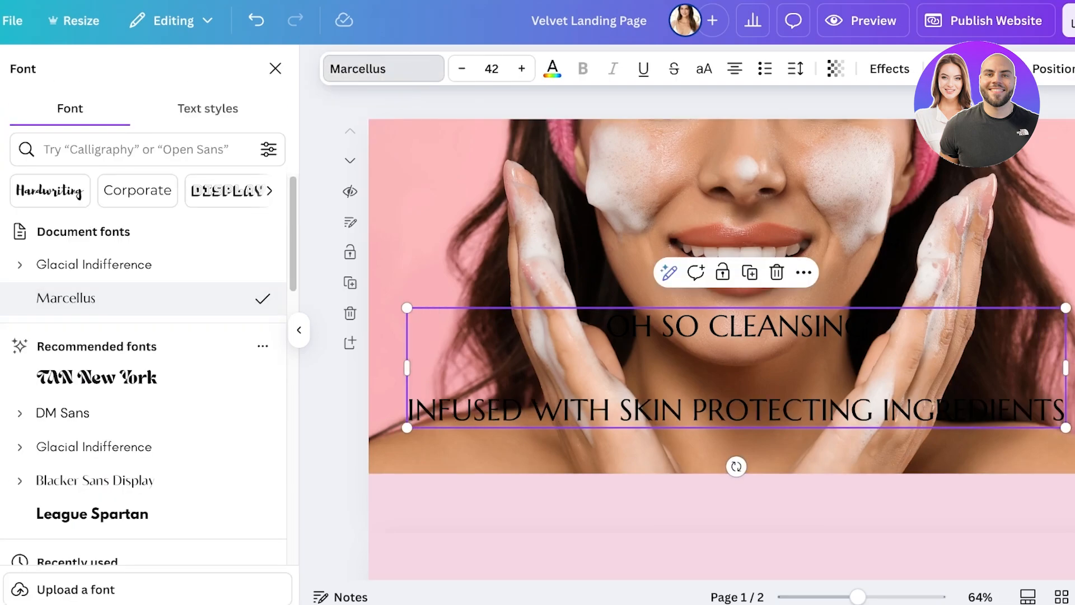
pyautogui.click(94, 265)
pyautogui.click(63, 413)
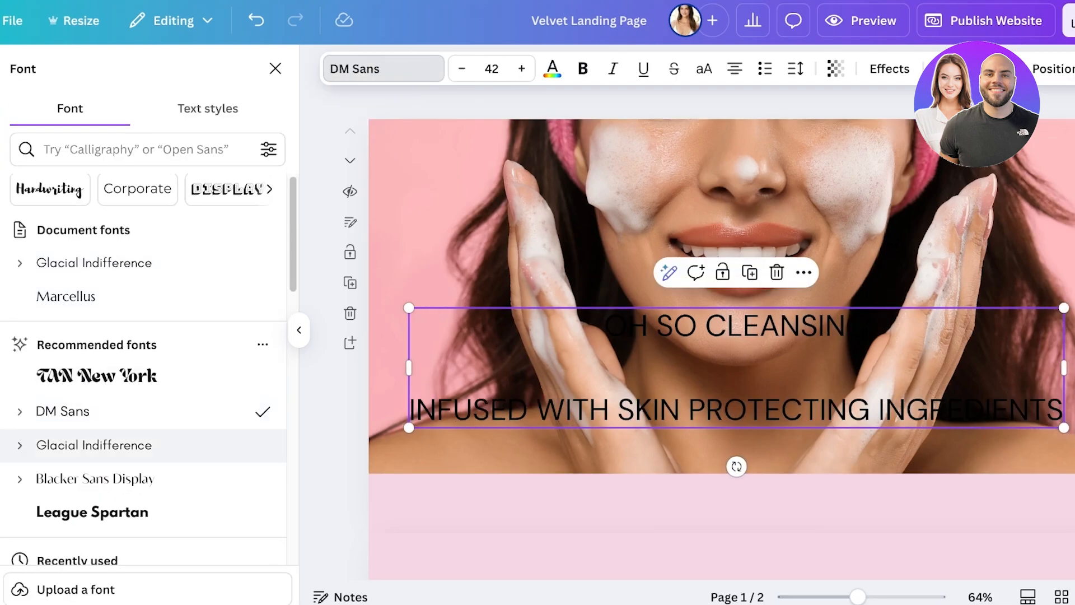
pyautogui.scroll(-4, 140, 429)
pyautogui.click(57, 428)
# Step: Search the fonts for "SOFT" and set the whole text box to Bobby Jones Condensed Soft
pyautogui.click(134, 149)
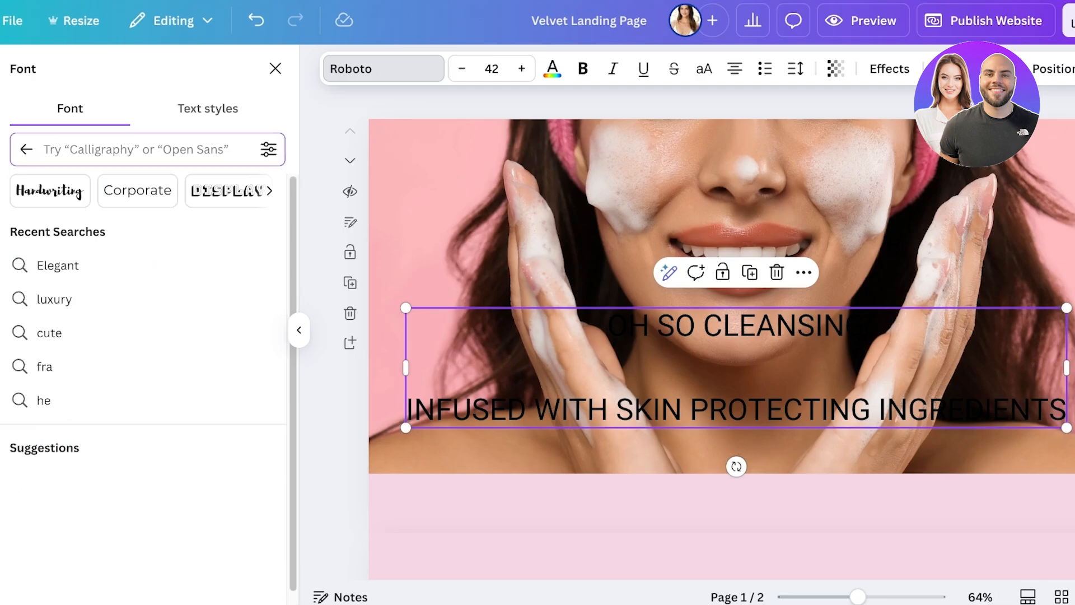
pyautogui.write('SOFT')
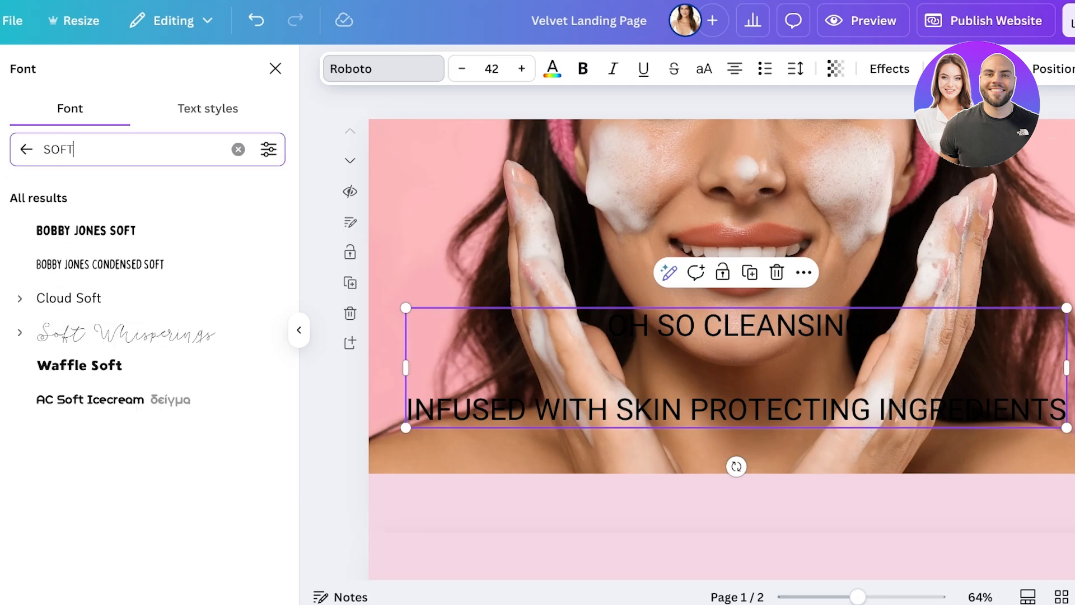
pyautogui.click(68, 298)
pyautogui.click(99, 264)
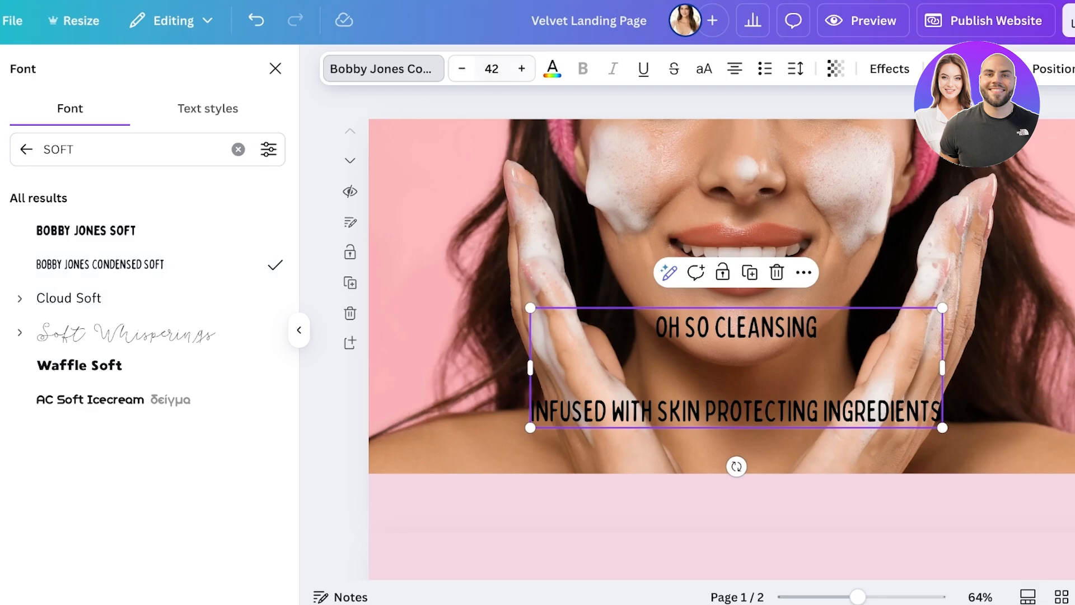
# Step: Set the whole text box's colour to white, after trying the light pink photo colour
pyautogui.click(552, 69)
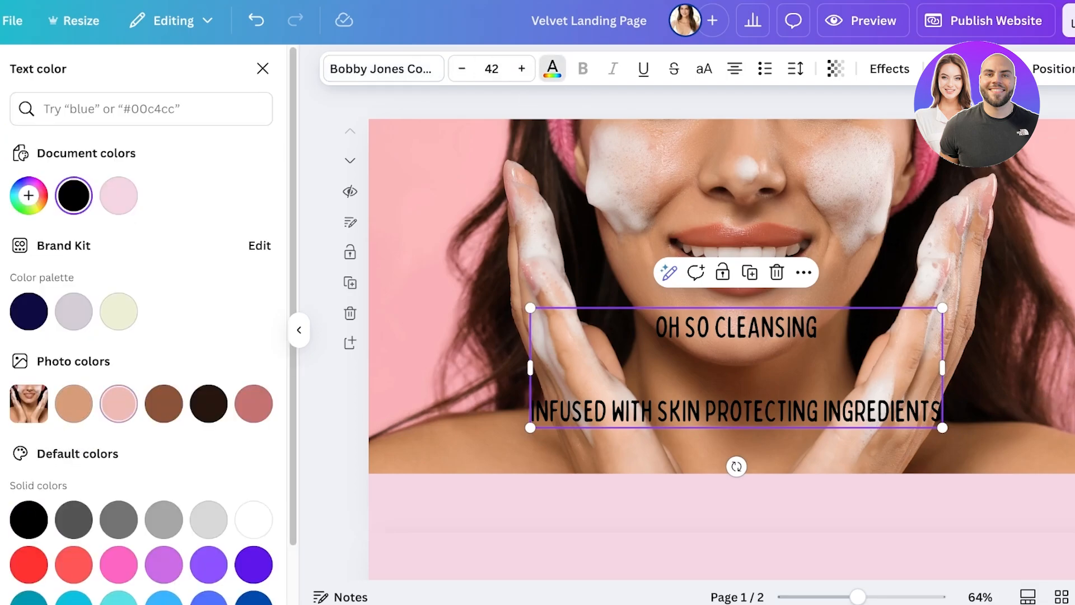
pyautogui.click(119, 404)
pyautogui.scroll(-2, 168, 420)
pyautogui.click(253, 444)
pyautogui.click(476, 380)
# Step: Move the text box up over the woman's mouth, and shift the photo to the left while enlarging it slightly
pyautogui.moveTo(736, 367); pyautogui.dragTo(736, 296)
pyautogui.moveTo(737, 403); pyautogui.dragTo(709, 403)
pyautogui.moveTo(1057, 296); pyautogui.dragTo(1067, 296)
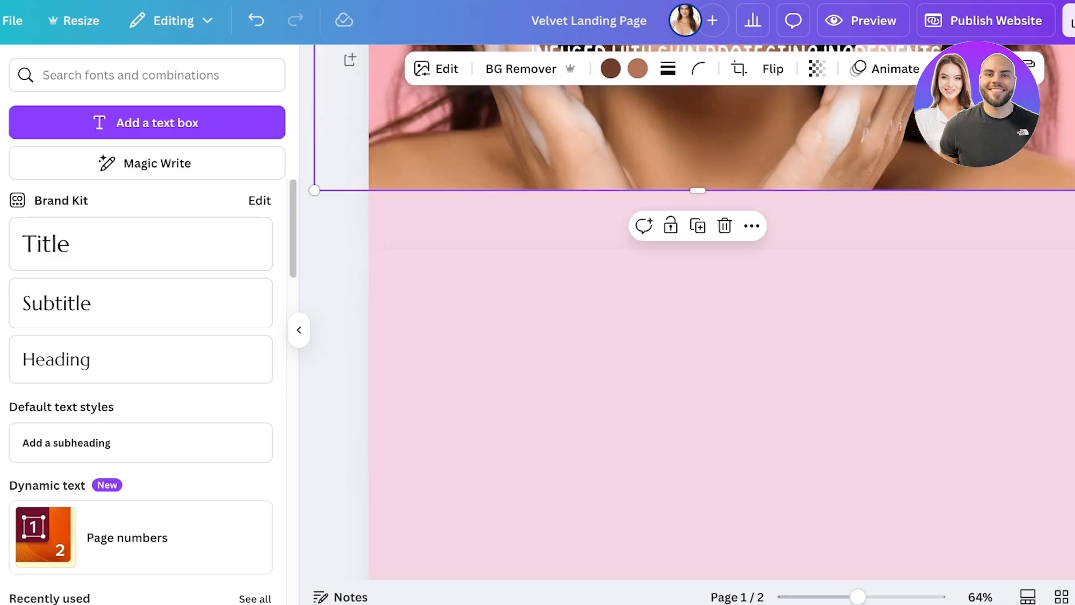
pyautogui.scroll(4, 698, 336)
pyautogui.scroll(1, 698, 336)
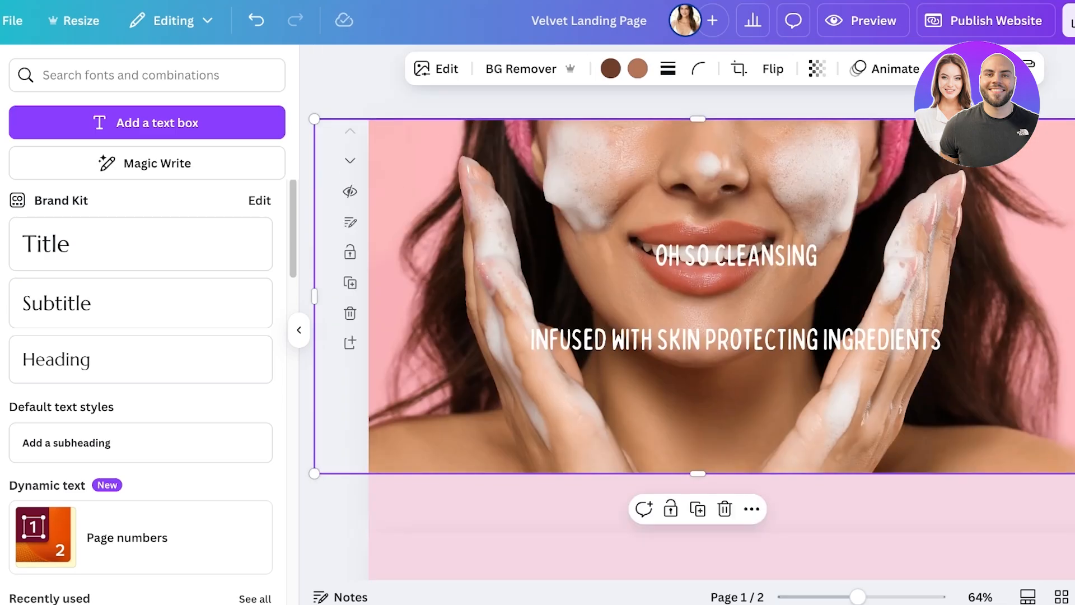
# Step: Enlarge the hero photo slightly and nudge the white text box up over the woman's mouth
pyautogui.moveTo(1074, 473); pyautogui.dragTo(1074, 483)
pyautogui.click(1074, 504)
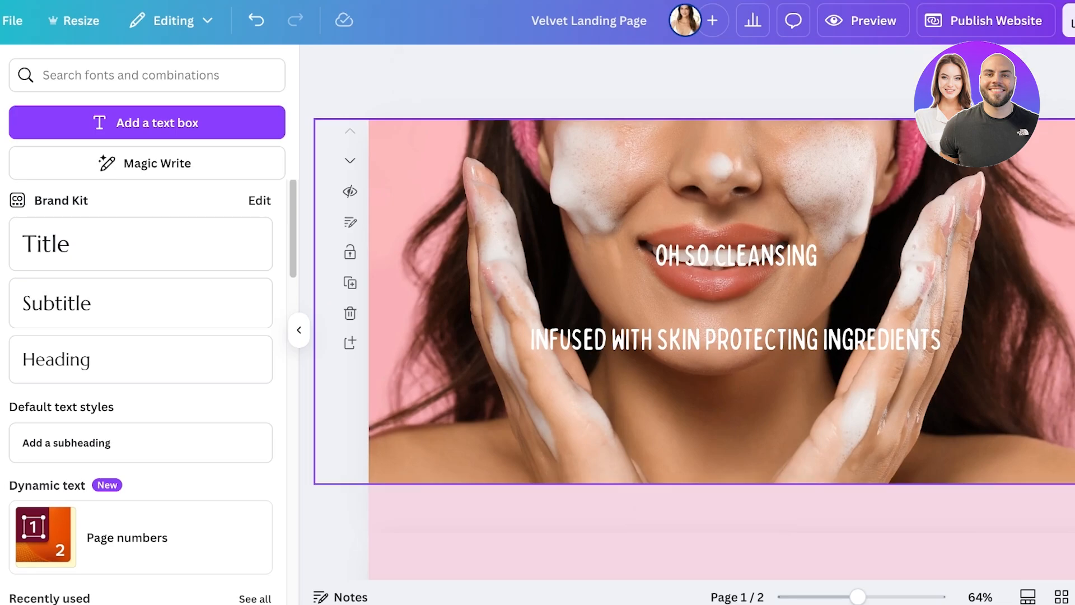
pyautogui.moveTo(1074, 358); pyautogui.dragTo(1074, 358)
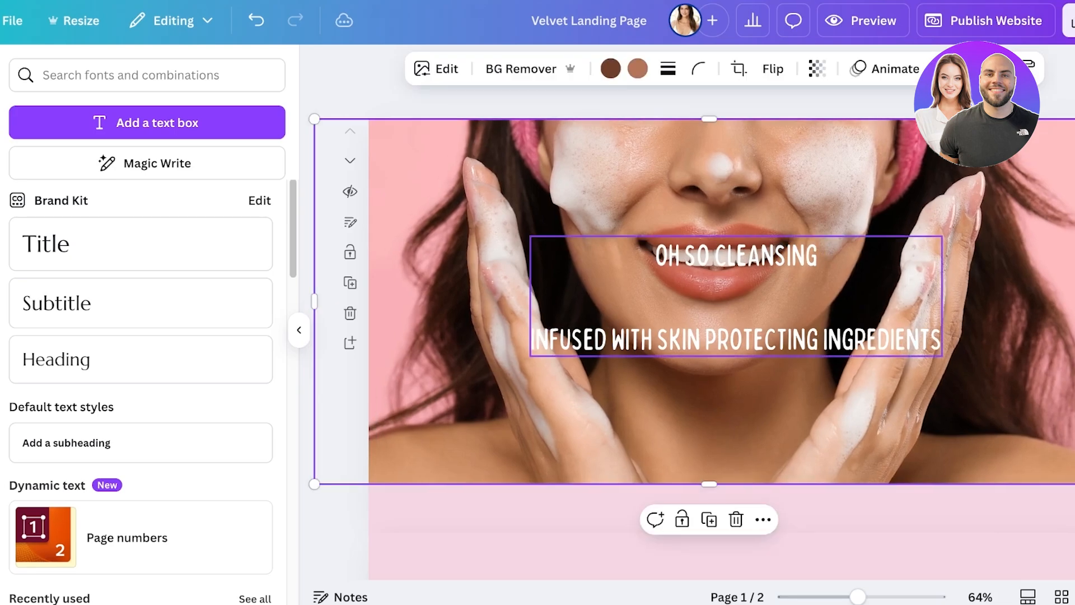
pyautogui.moveTo(736, 297); pyautogui.dragTo(736, 295)
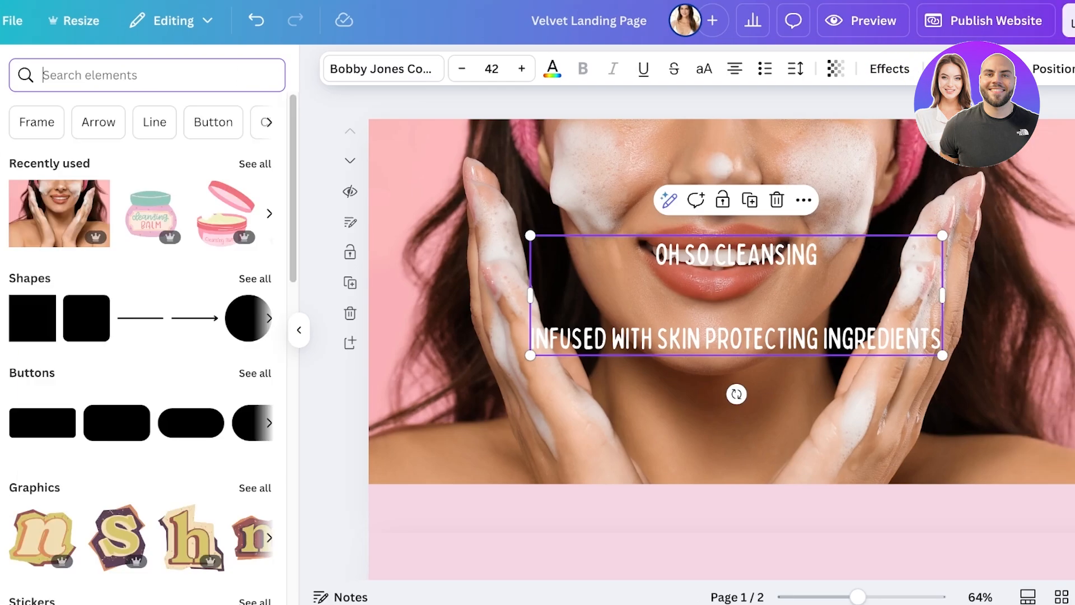
# Step: Add a square shape over the photo and move the text box aside to make room for it
pyautogui.click(255, 279)
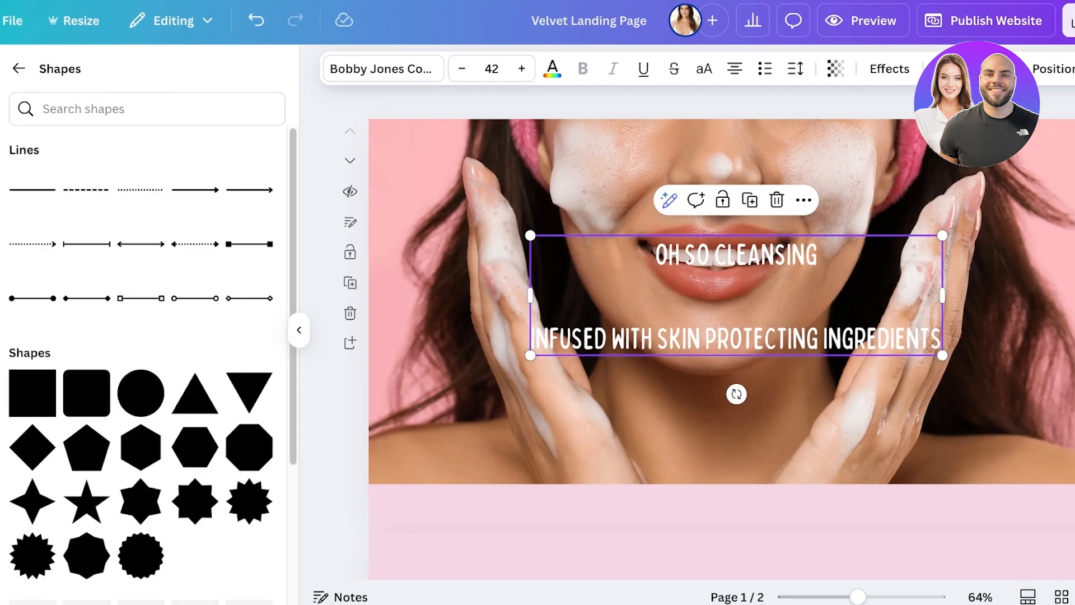
pyautogui.click(35, 392)
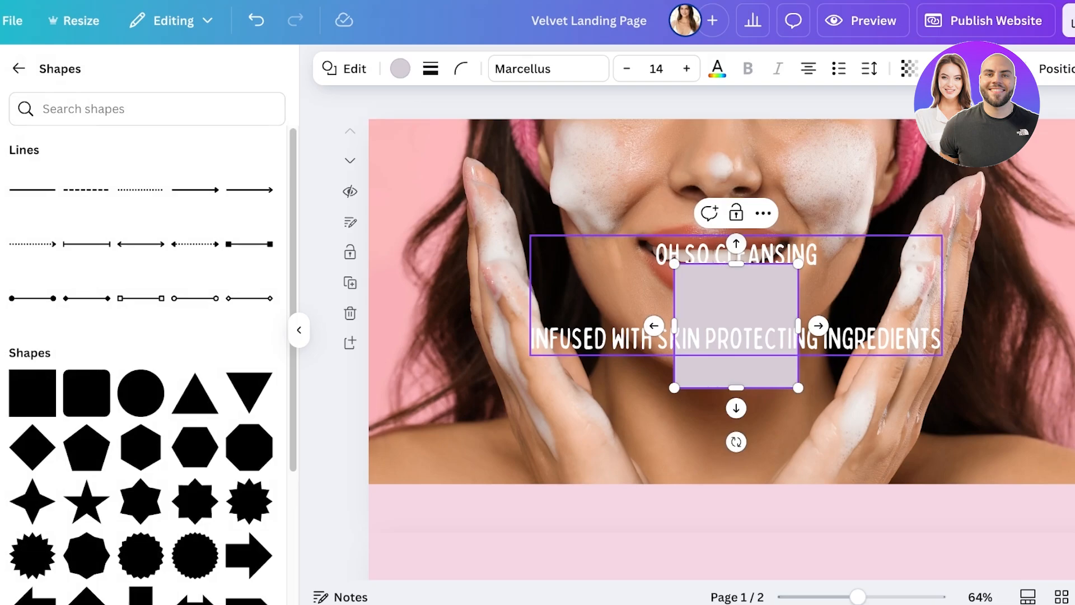
pyautogui.click(610, 392)
pyautogui.moveTo(622, 335); pyautogui.dragTo(477, 304)
pyautogui.click(739, 357)
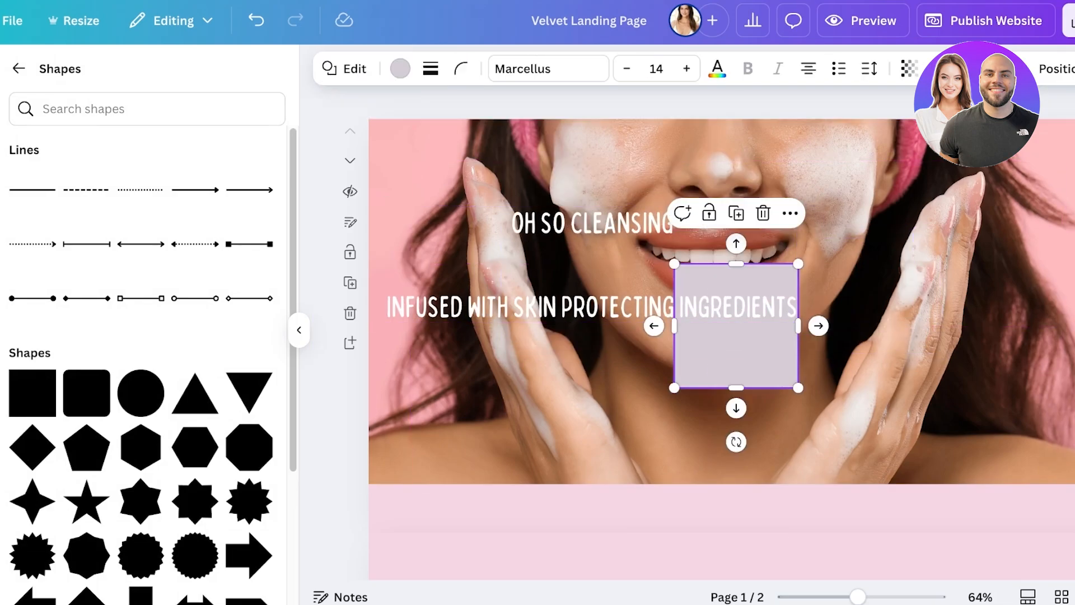
# Step: Stretch the square into a wide rectangle about 813 wide over the mouth and centre the text box on it
pyautogui.moveTo(798, 326); pyautogui.dragTo(1034, 325)
pyautogui.moveTo(854, 325); pyautogui.dragTo(736, 289)
pyautogui.moveTo(916, 227); pyautogui.dragTo(993, 168)
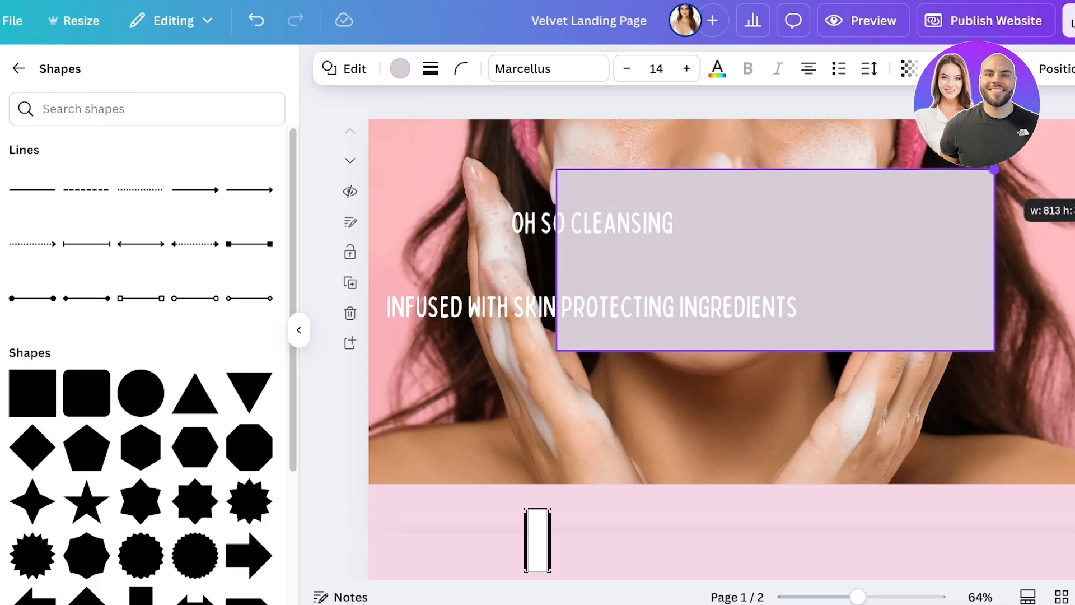
pyautogui.moveTo(775, 259); pyautogui.dragTo(797, 332)
pyautogui.click(681, 305)
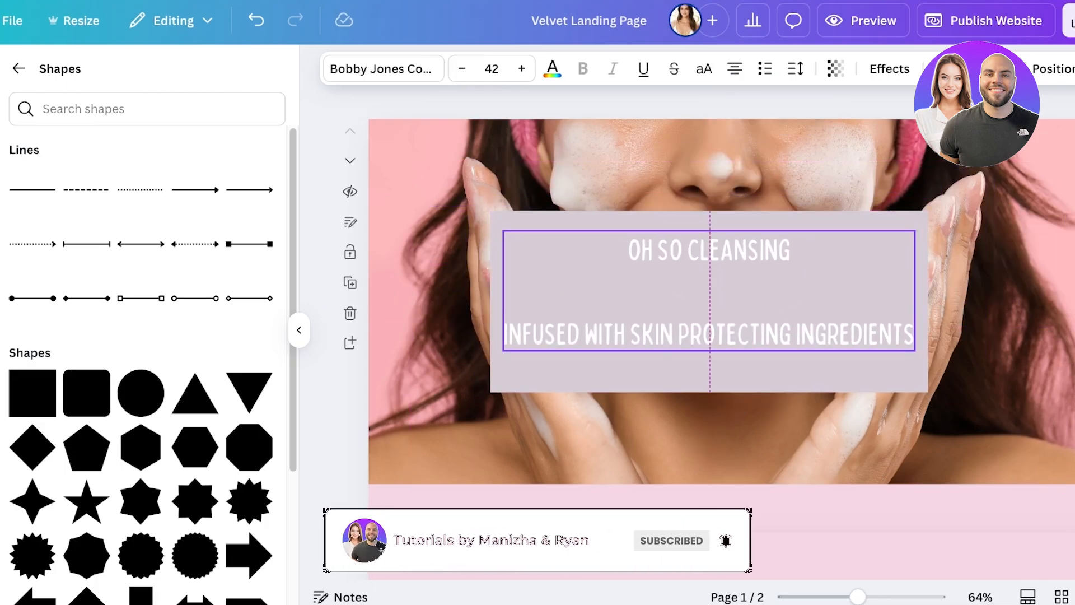
# Step: Fill the rectangle behind the text with black and make it semi-transparent
pyautogui.click(795, 370)
pyautogui.click(401, 69)
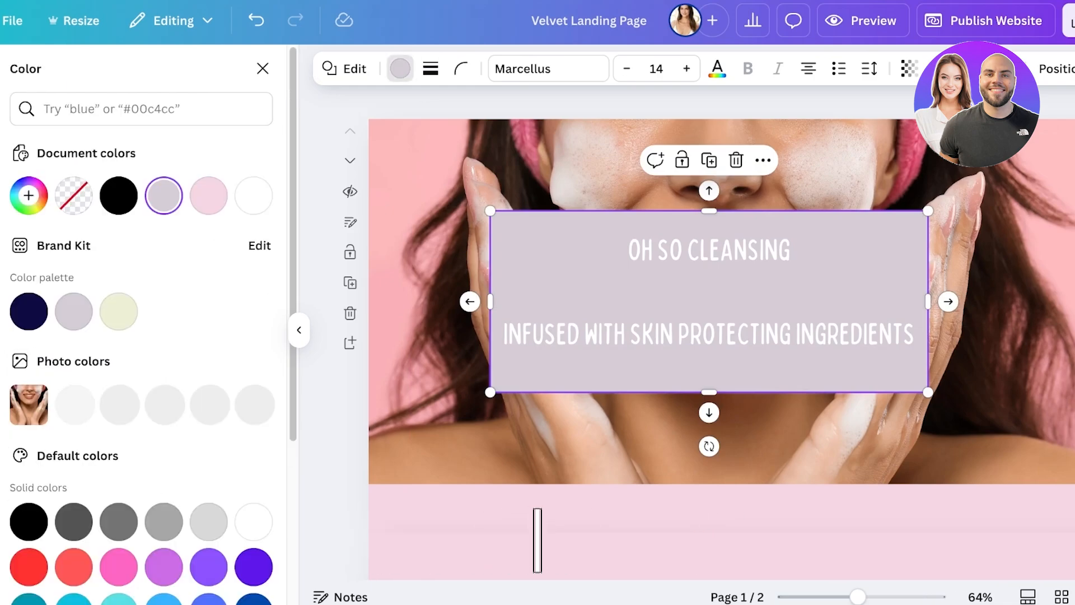
pyautogui.click(119, 195)
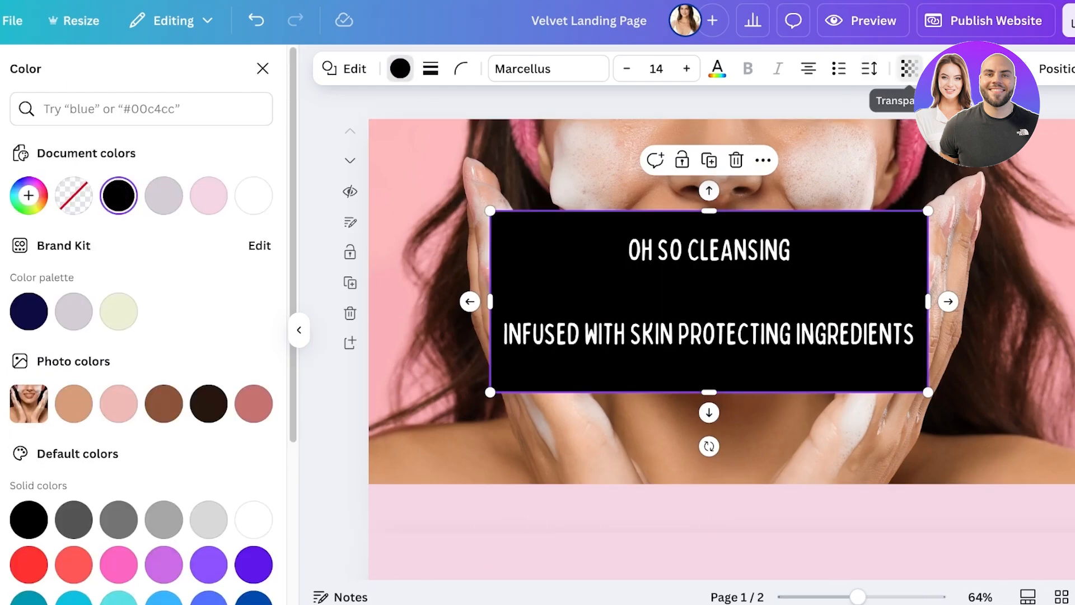
pyautogui.click(909, 68)
pyautogui.moveTo(929, 137); pyautogui.dragTo(861, 137)
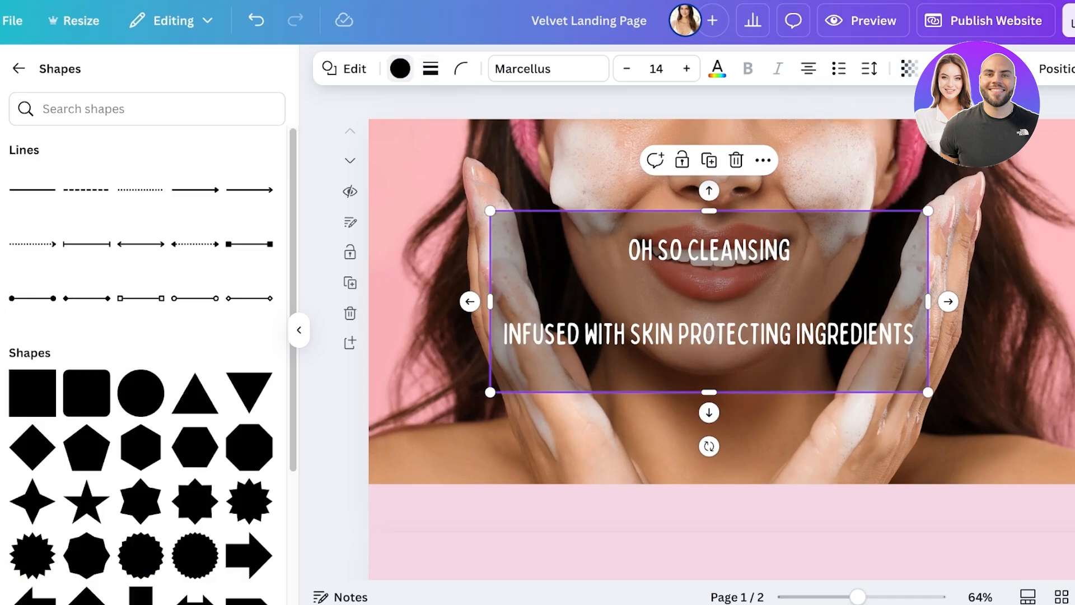
# Step: Try pale pink, white and grey fills for the semi-transparent rectangle, and return it to black
pyautogui.click(400, 69)
pyautogui.click(163, 194)
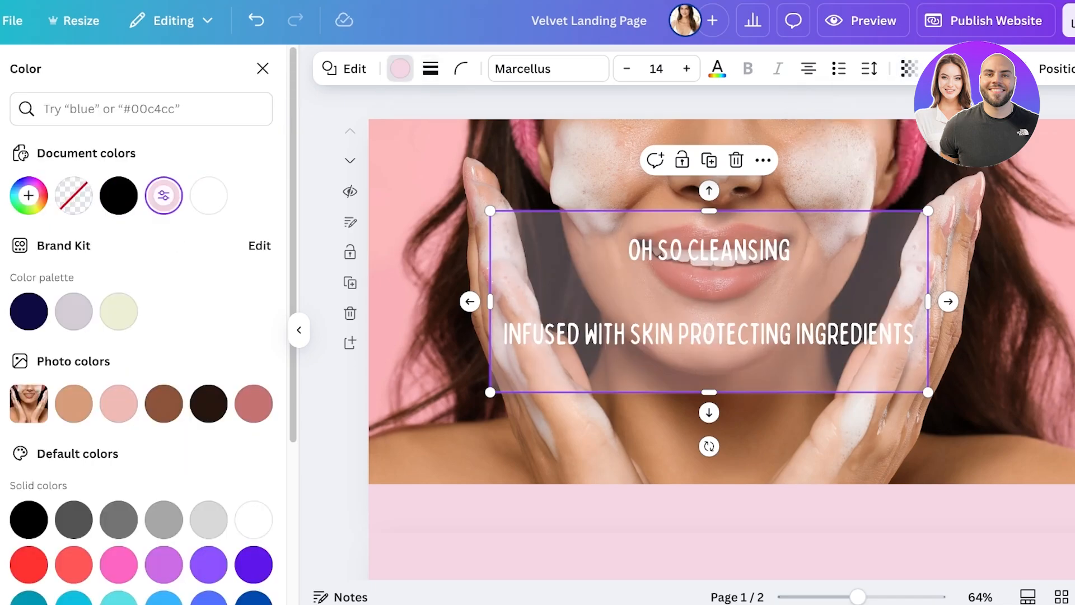
pyautogui.click(254, 520)
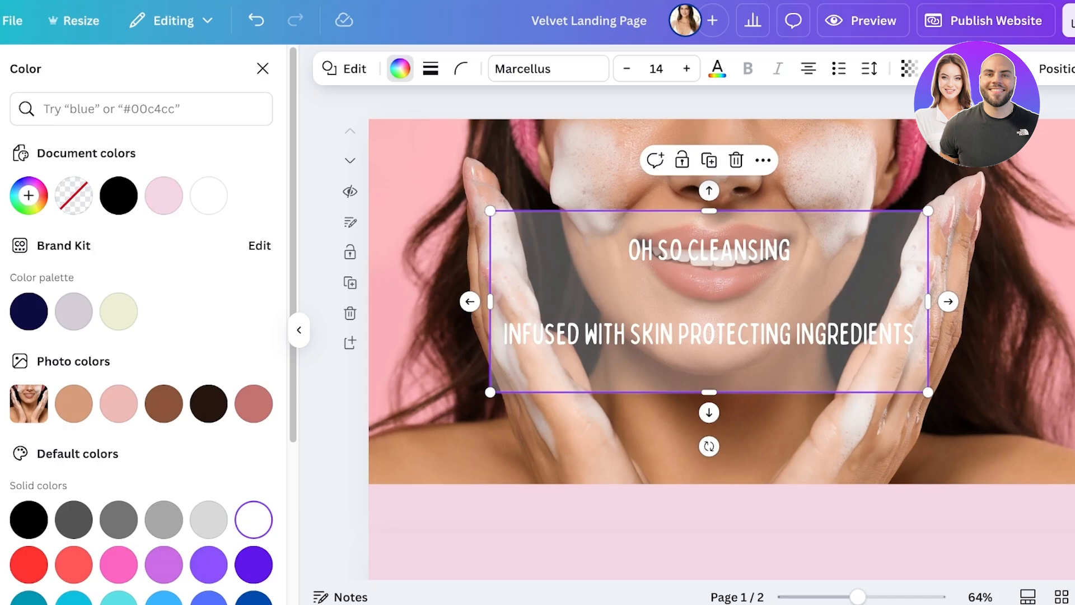
pyautogui.click(164, 520)
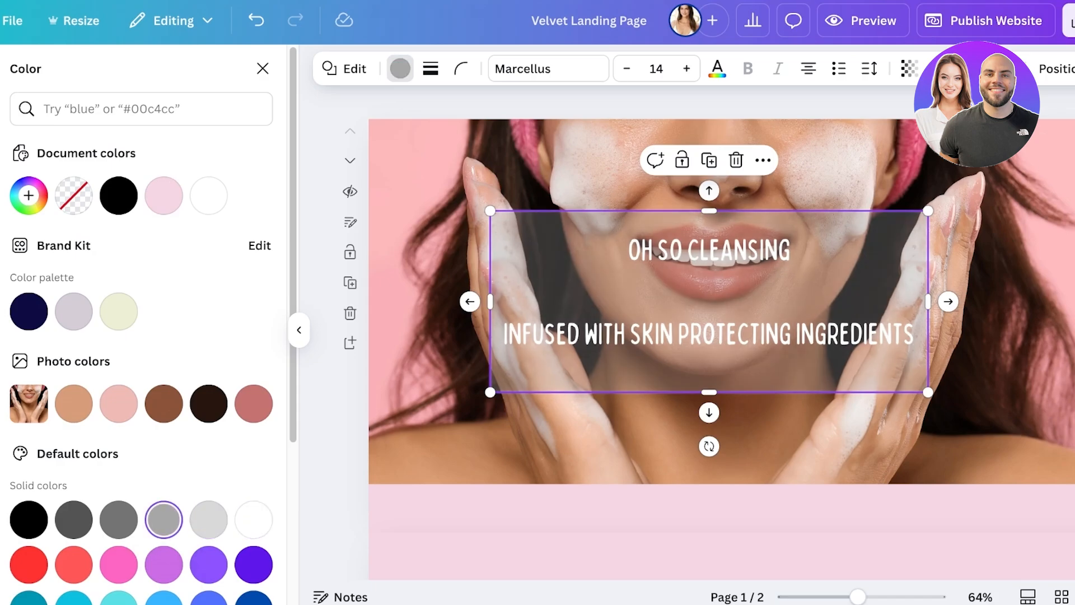
pyautogui.click(682, 160)
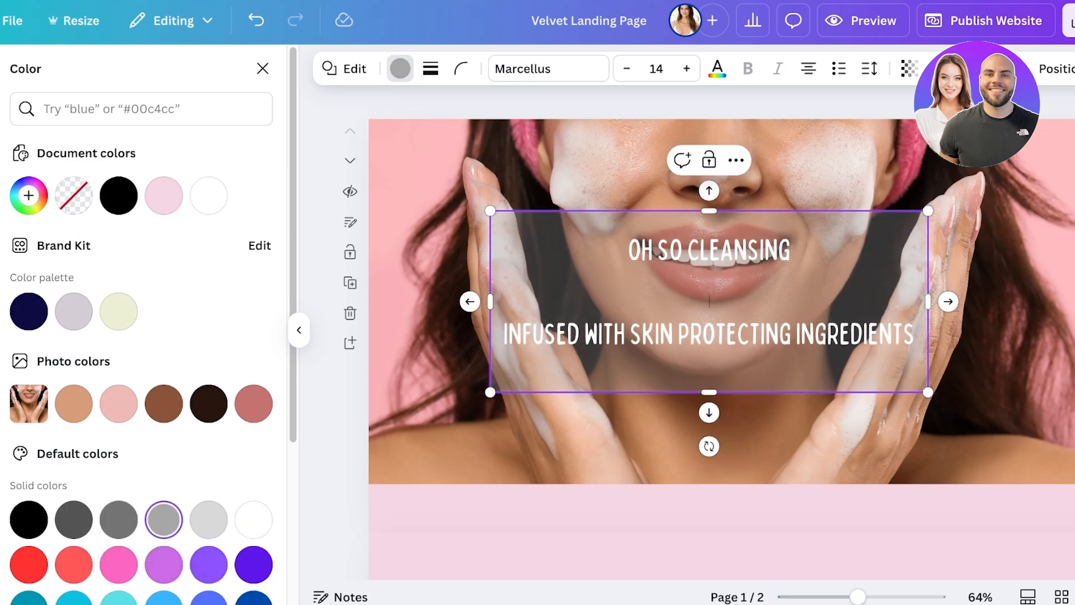
pyautogui.click(722, 437)
pyautogui.click(709, 291)
pyautogui.click(695, 195)
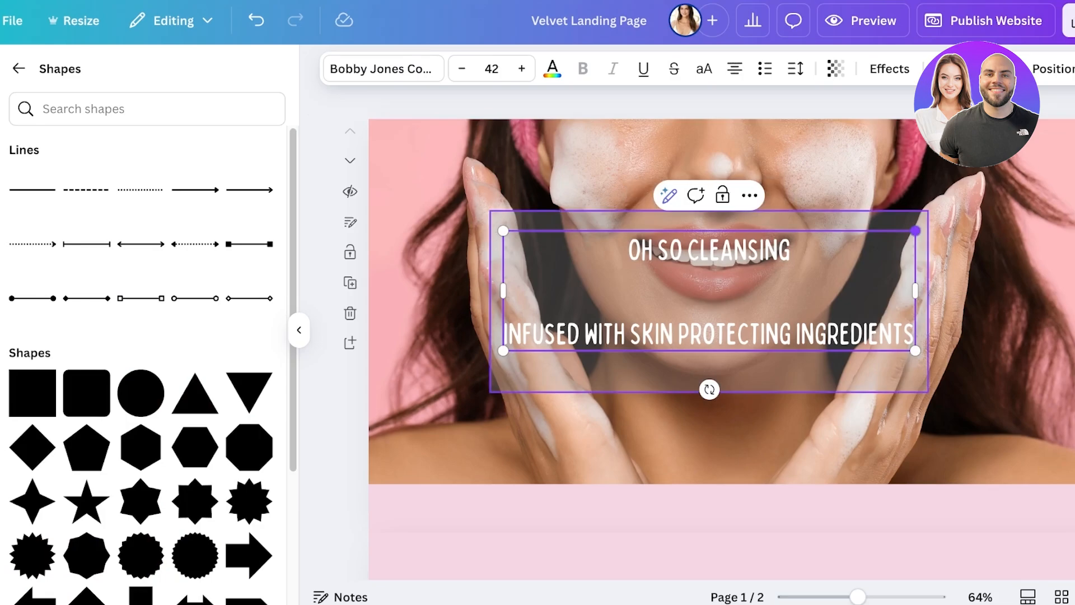
pyautogui.click(918, 221)
pyautogui.click(401, 68)
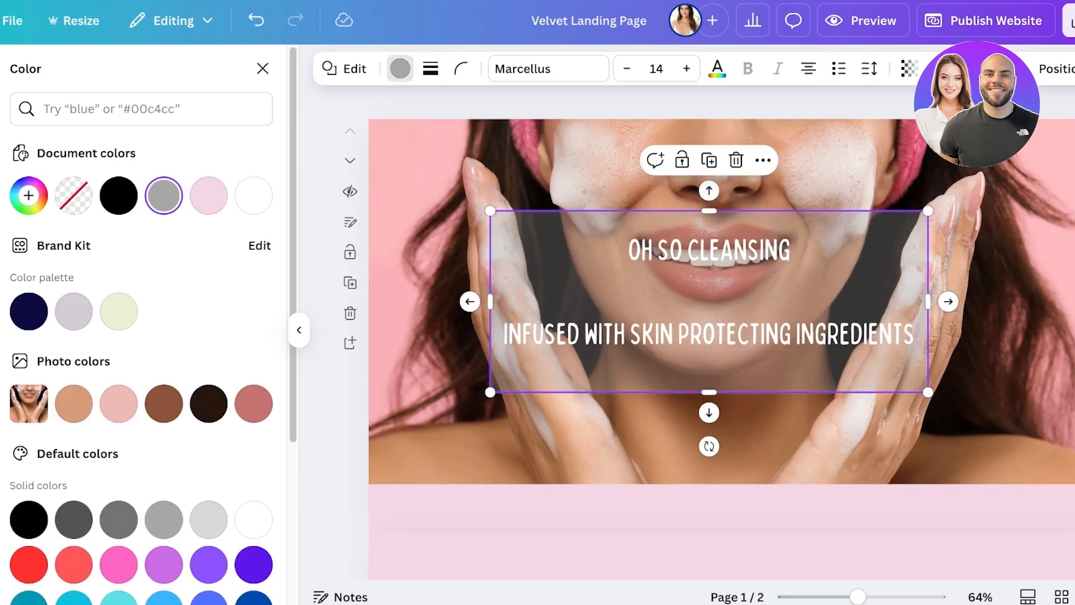
pyautogui.click(118, 196)
pyautogui.click(840, 431)
# Step: Shrink the text to size 38.7, remove the blank space between its two lines, and centre it in the upper part of the rectangle
pyautogui.click(812, 313)
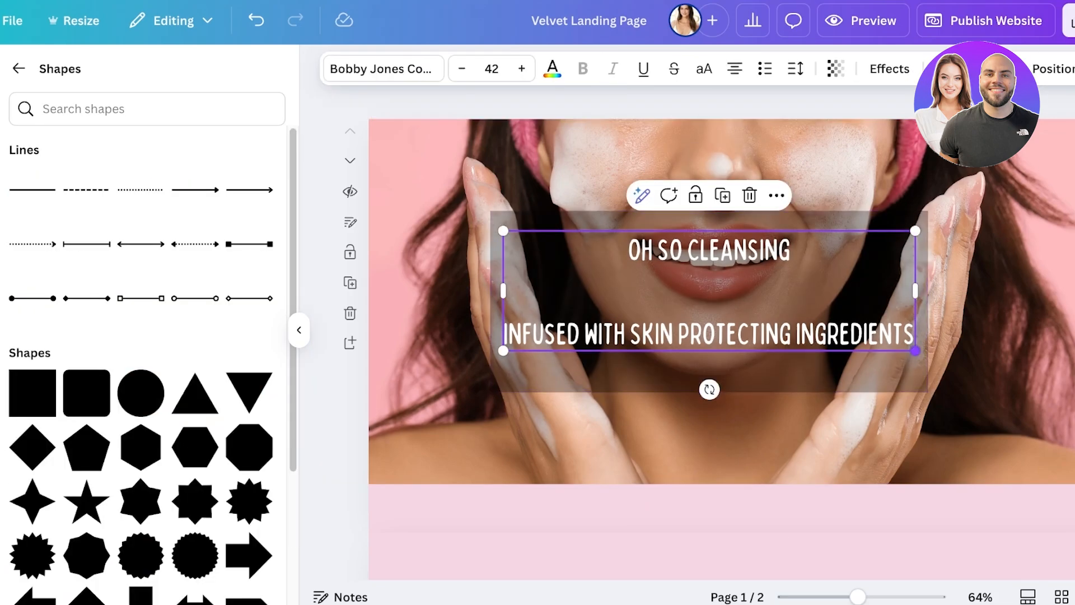
pyautogui.moveTo(915, 351); pyautogui.dragTo(883, 341)
pyautogui.press('BackSpace')
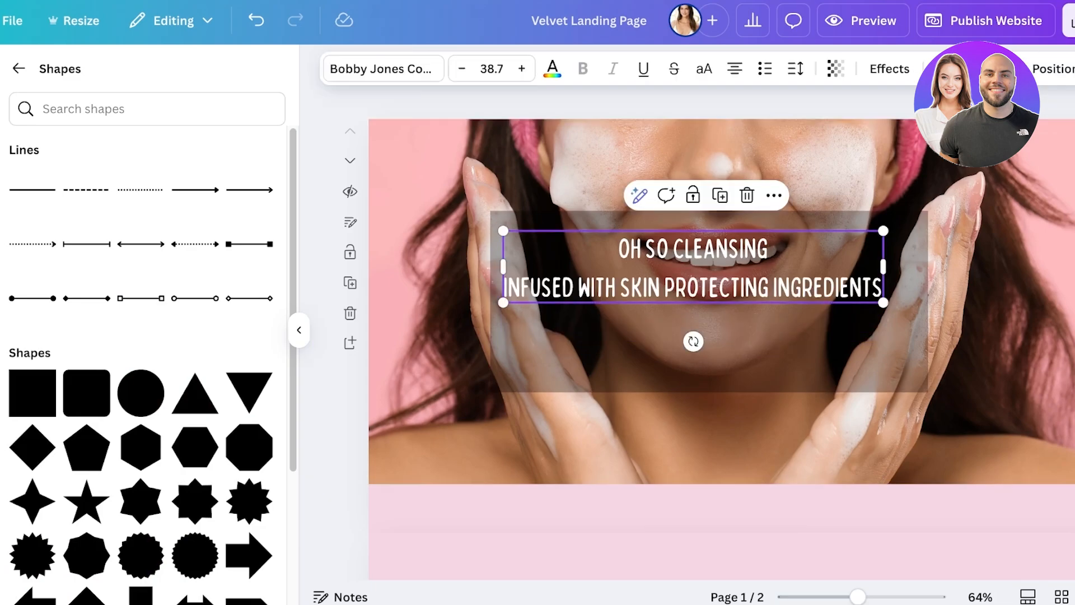
pyautogui.moveTo(693, 286); pyautogui.dragTo(709, 286)
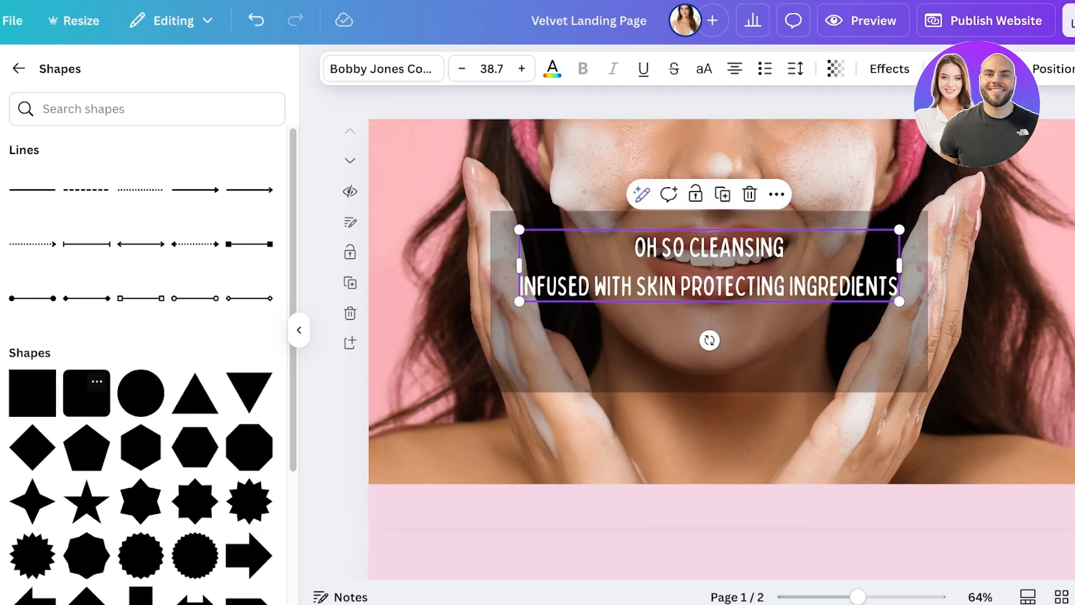
# Step: Search the elements for "button", examine the graphics results, and clear the search
pyautogui.click(19, 68)
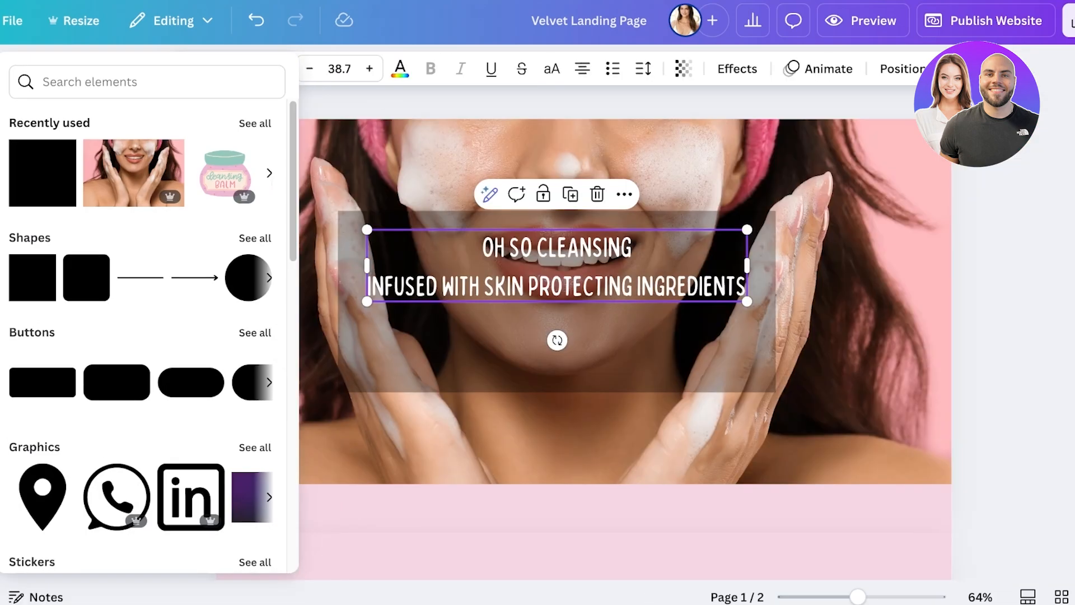
pyautogui.click(146, 82)
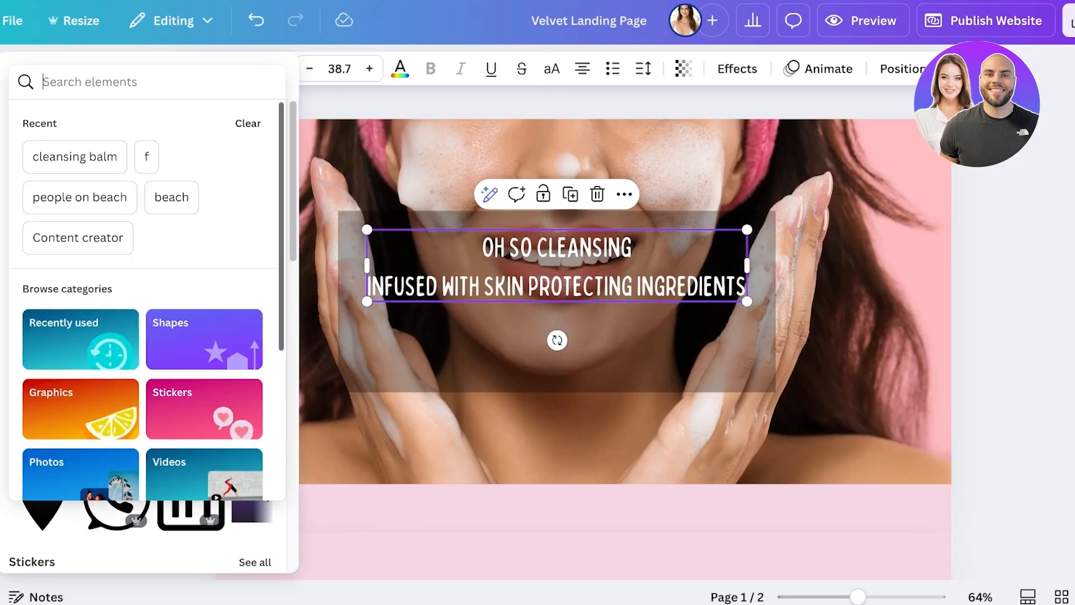
pyautogui.write('button')
pyautogui.press('Return')
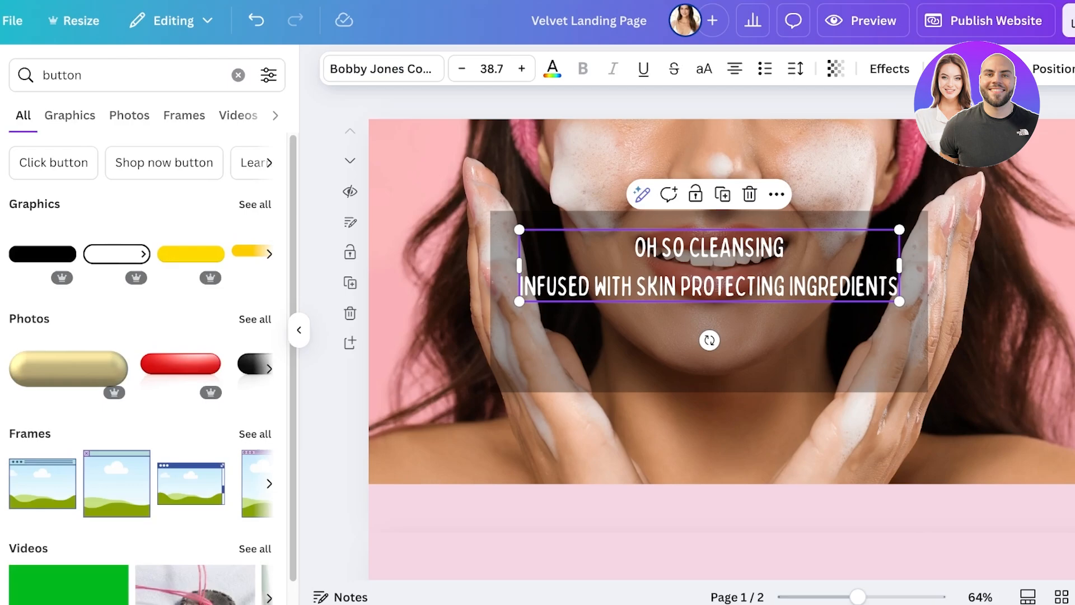
pyautogui.click(69, 115)
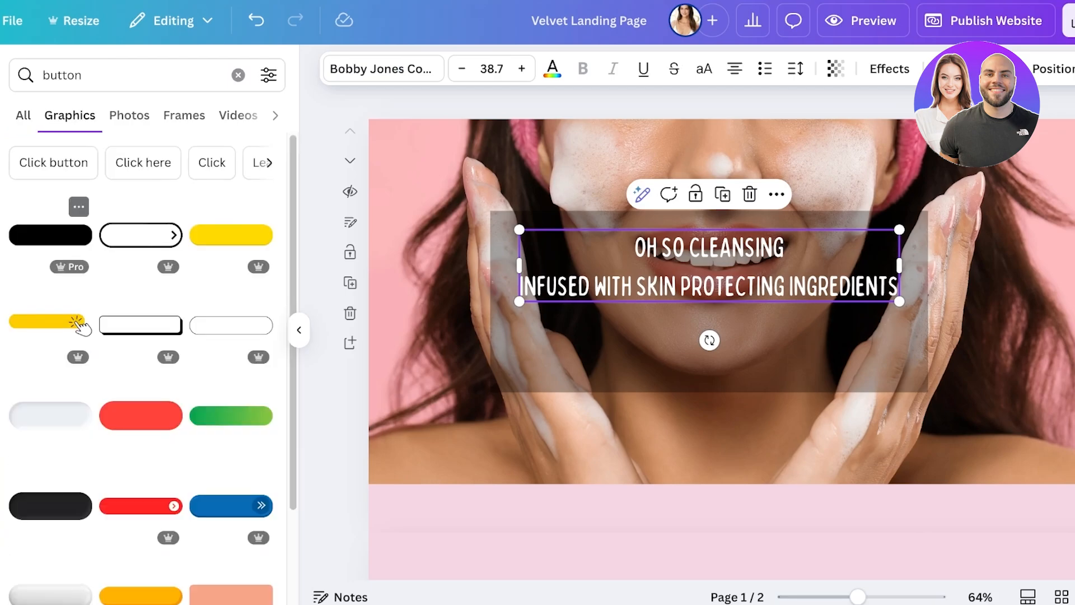
pyautogui.scroll(-2, 79, 252)
pyautogui.click(23, 115)
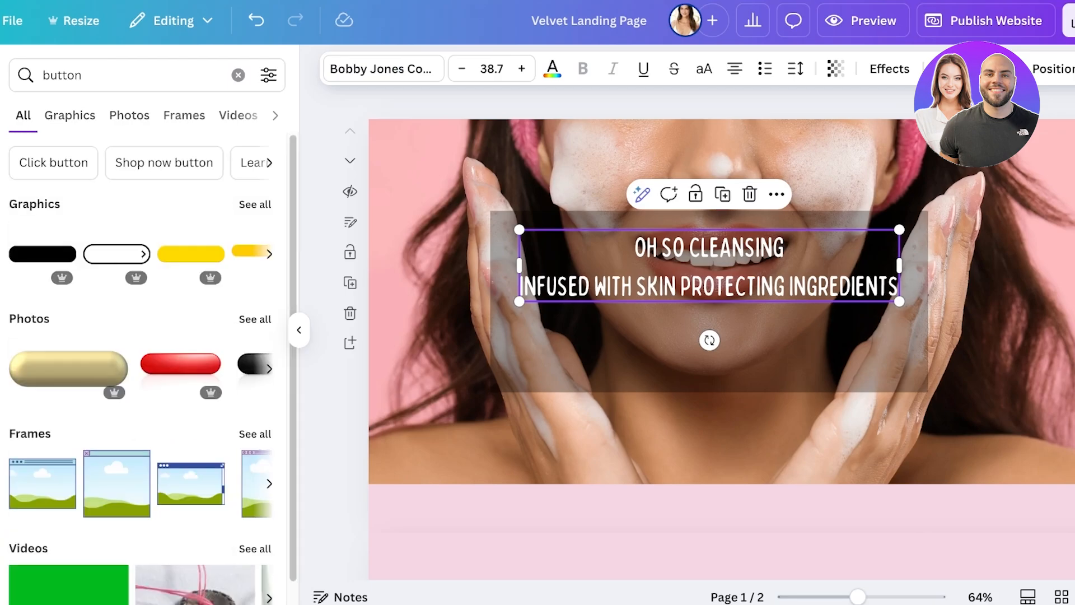
pyautogui.click(238, 75)
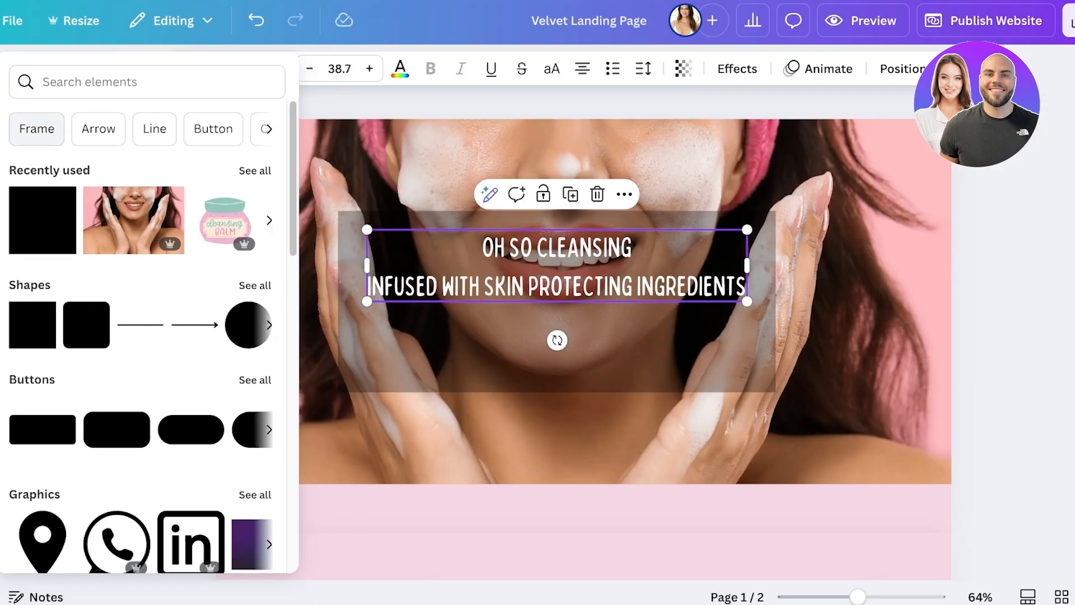
# Step: Add a rounded square shape and reshape it into a wide, low button near the photo's lower edge
pyautogui.click(255, 282)
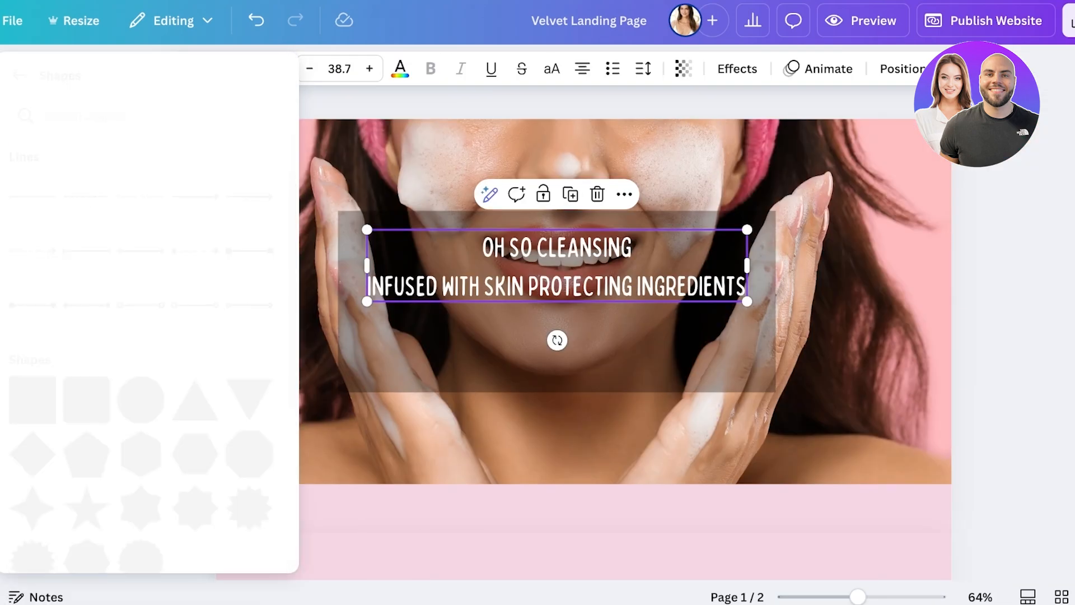
pyautogui.scroll(-2, 33, 367)
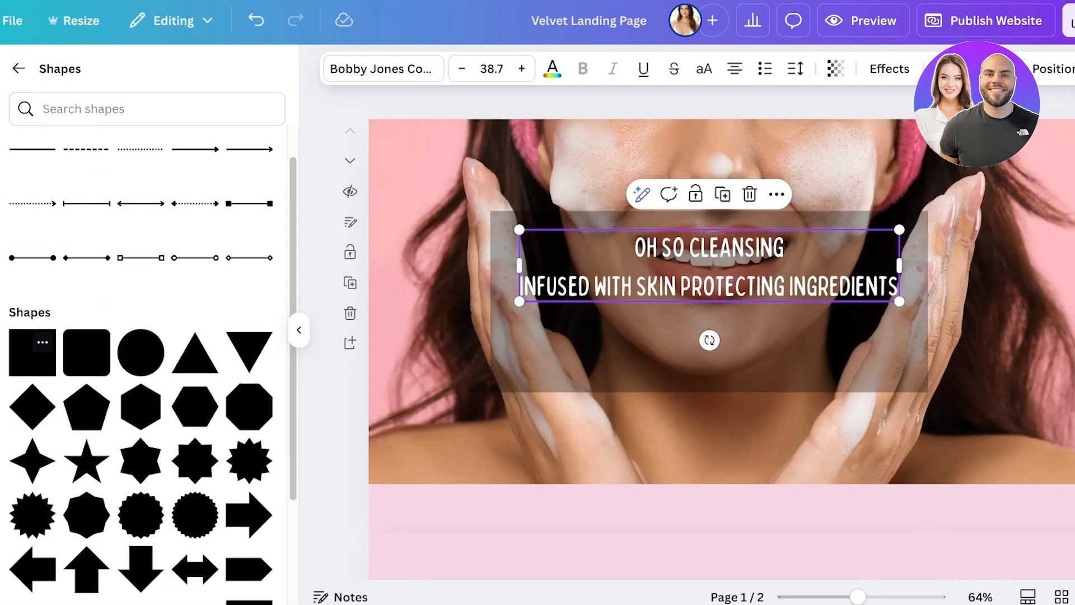
pyautogui.scroll(-2, 32, 367)
pyautogui.scroll(3, 32, 366)
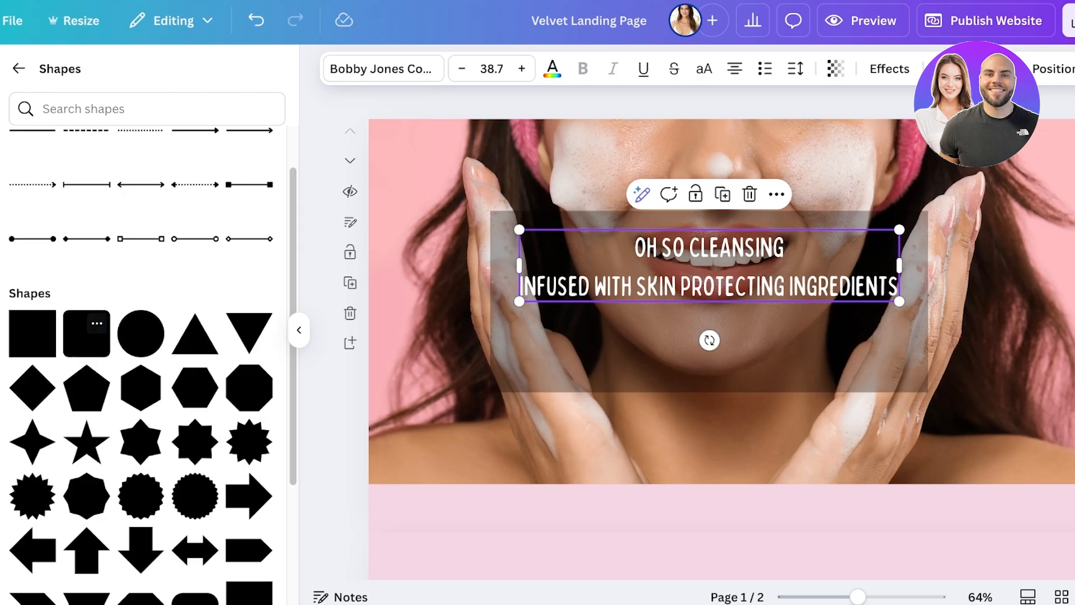
pyautogui.click(86, 333)
pyautogui.moveTo(736, 326); pyautogui.dragTo(983, 454)
pyautogui.moveTo(674, 515); pyautogui.dragTo(818, 442)
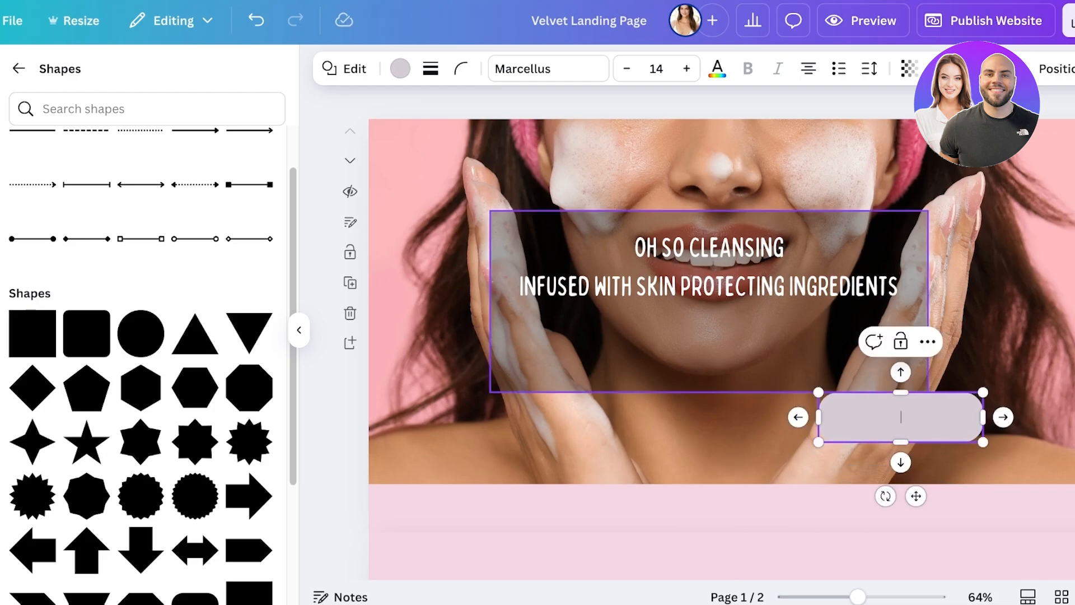
# Step: Move the button shape below the text inside the dark rectangle, make it slightly smaller, and centre it horizontally
pyautogui.click(775, 428)
pyautogui.moveTo(895, 417); pyautogui.dragTo(710, 351)
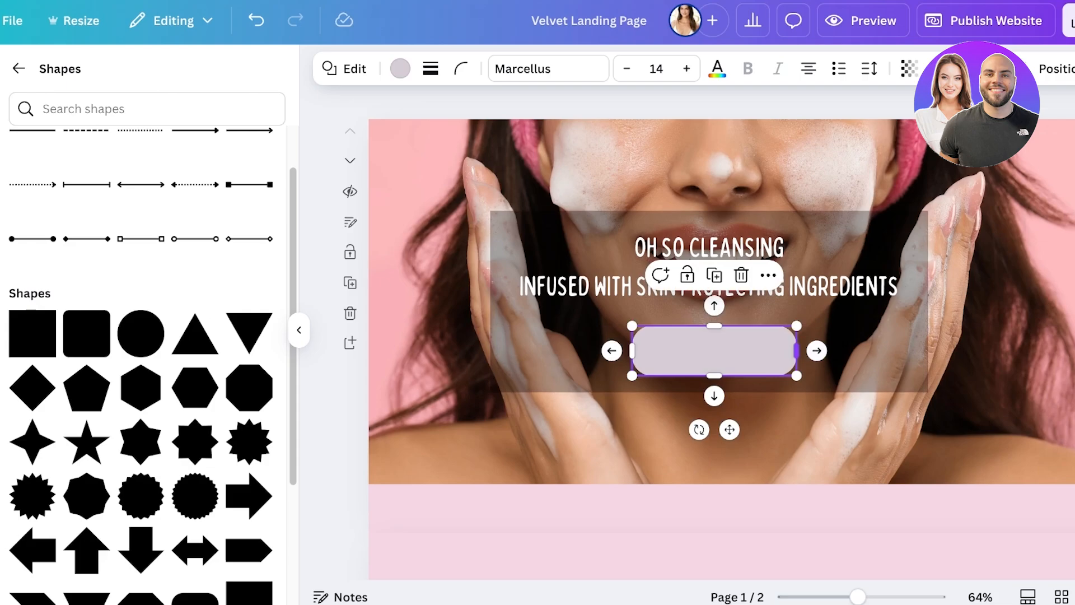
pyautogui.moveTo(797, 351)
pyautogui.mouseDown()
pyautogui.moveTo(827, 350)
pyautogui.moveTo(791, 367)
pyautogui.mouseUp()
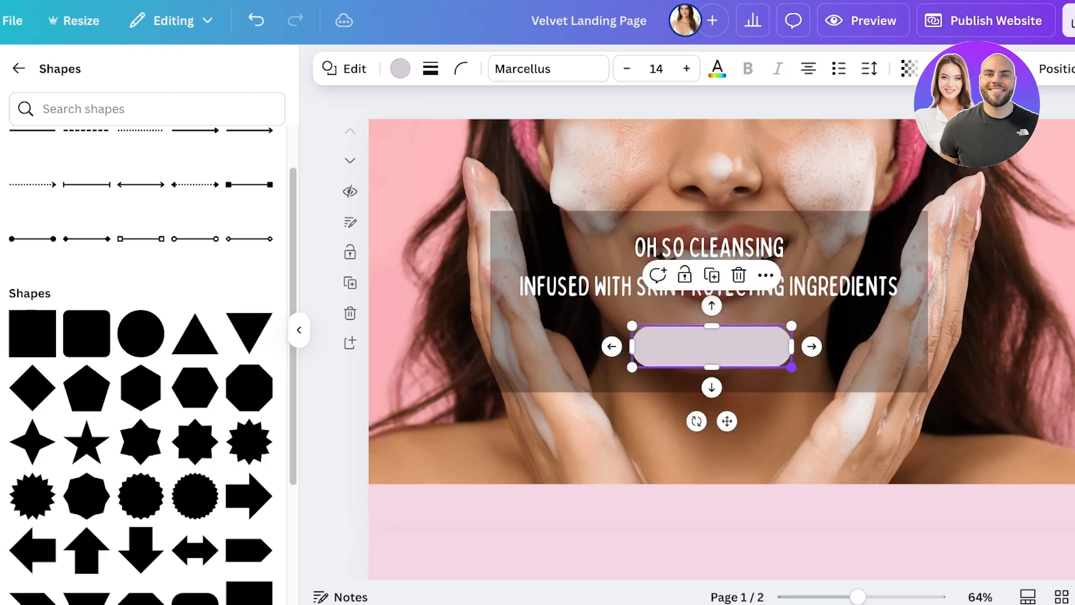
pyautogui.moveTo(712, 347); pyautogui.dragTo(709, 346)
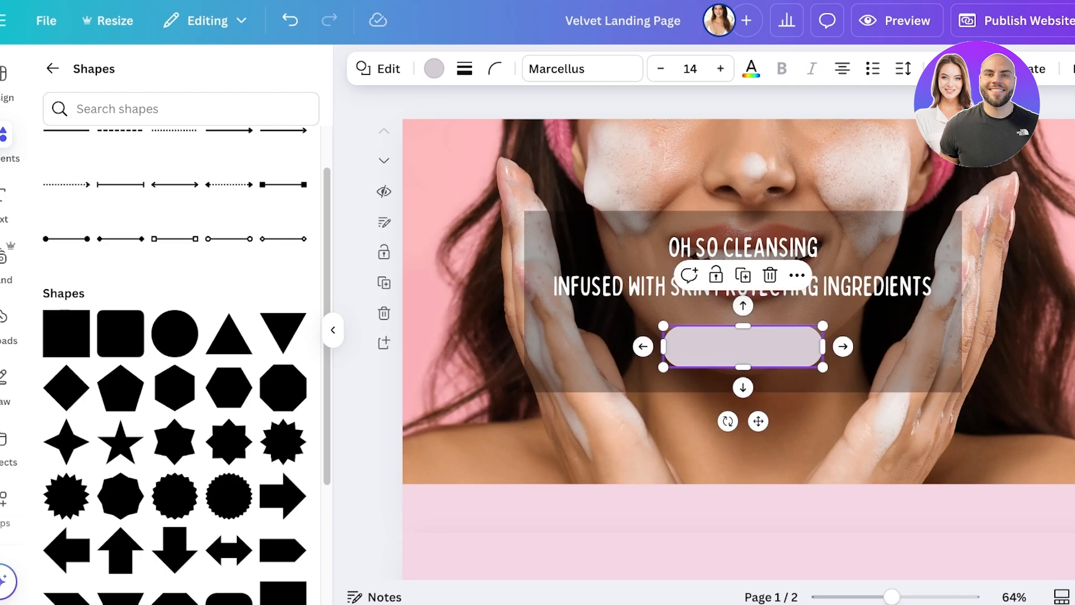
# Step: Add a bold subheading reading "SHOP" and centre it on the button shape below the hero text
pyautogui.click(22, 202)
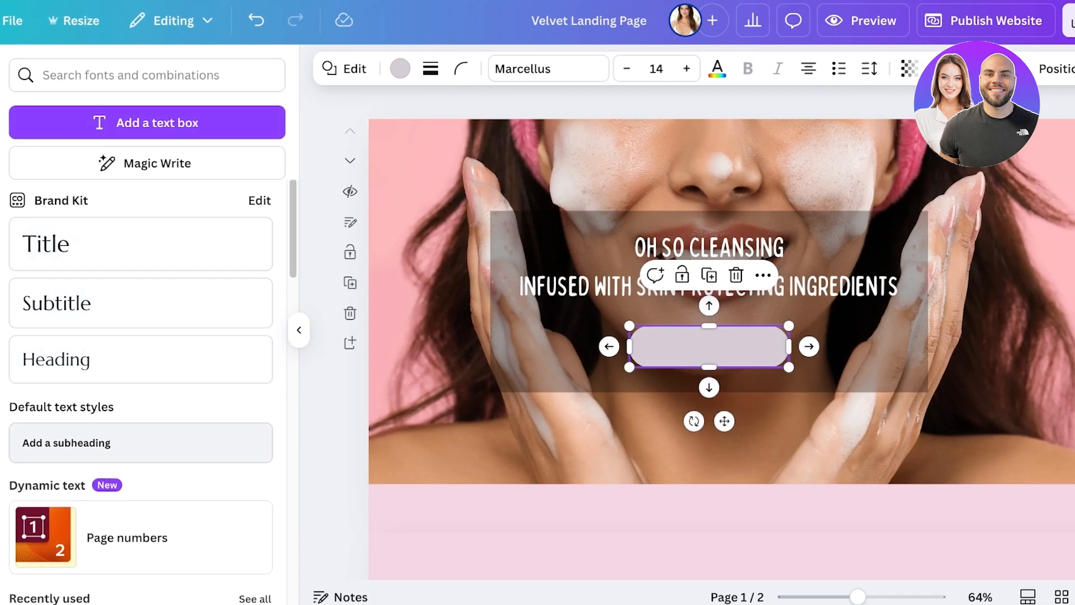
pyautogui.click(141, 442)
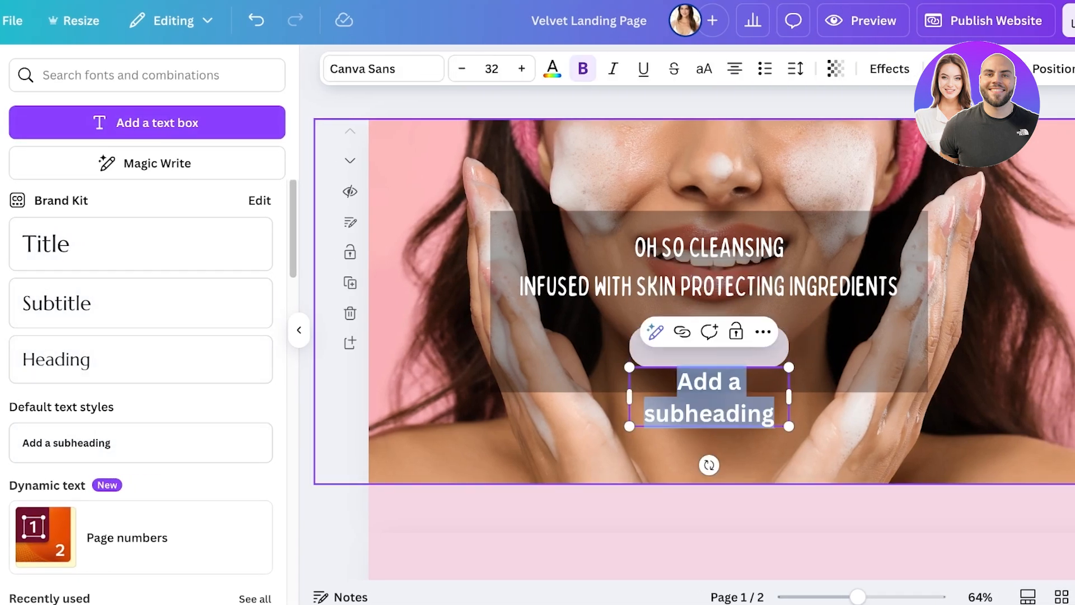
pyautogui.write('BUY NOW')
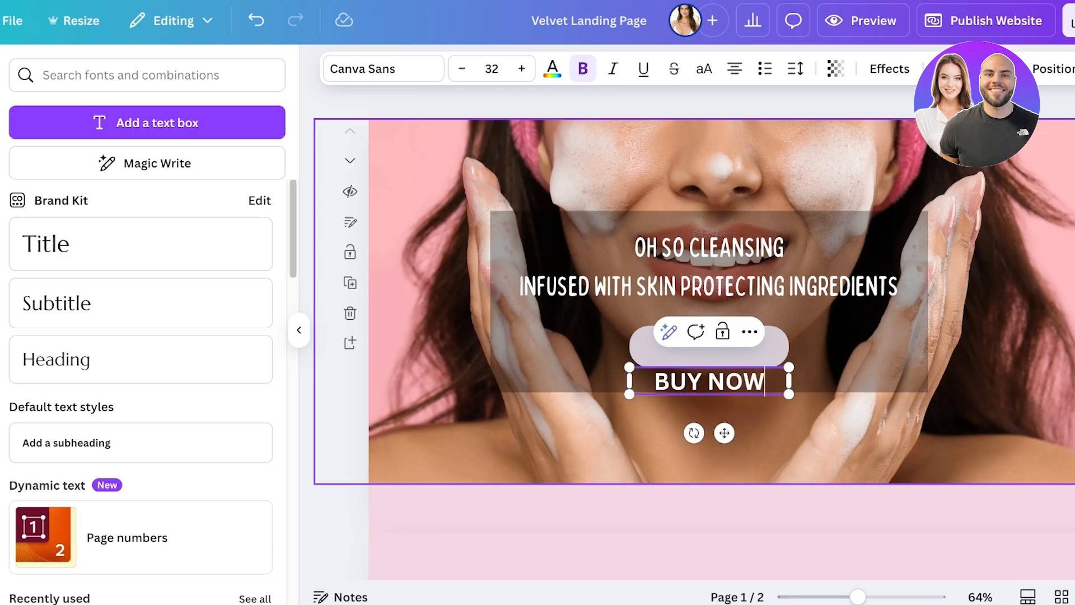
pyautogui.press('BackSpace')
pyautogui.press('BackSpace')
pyautogui.press('BackSpace')
pyautogui.press('BackSpace')
pyautogui.press('BackSpace')
pyautogui.press('BackSpace')
pyautogui.press('BackSpace')
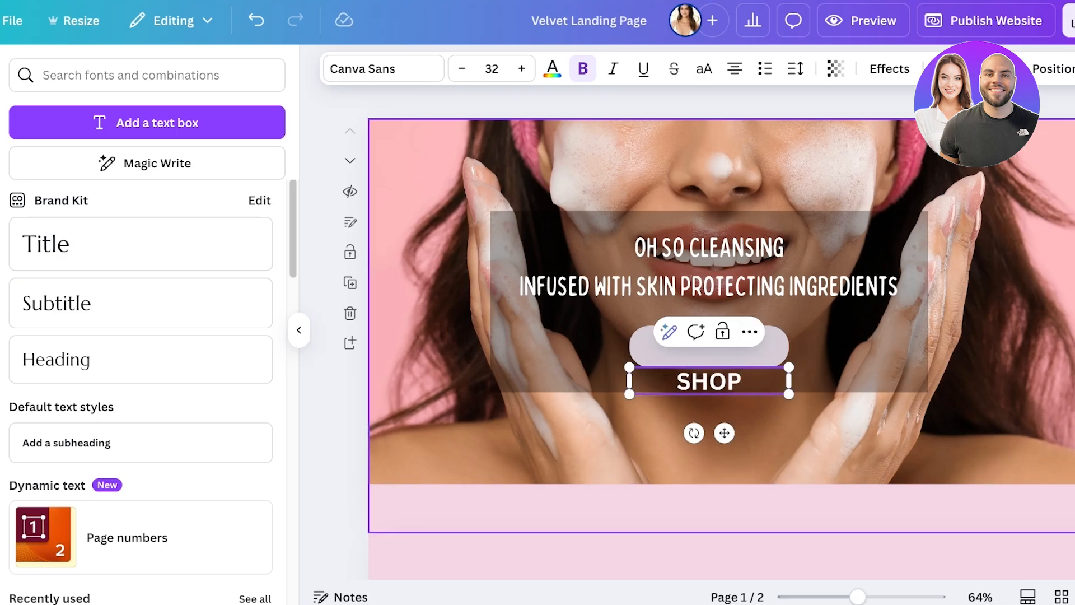
pyautogui.moveTo(724, 433); pyautogui.dragTo(724, 399)
# Step: Recolour the button shape behind the SHOP text to the document's pale pink
pyautogui.click(711, 328)
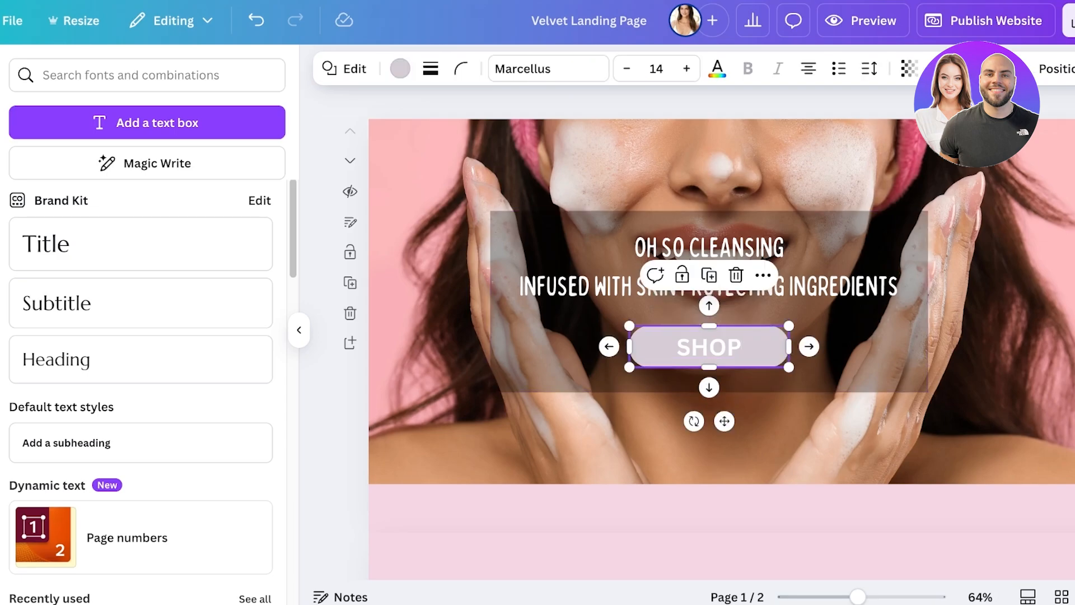
pyautogui.click(399, 69)
pyautogui.click(208, 195)
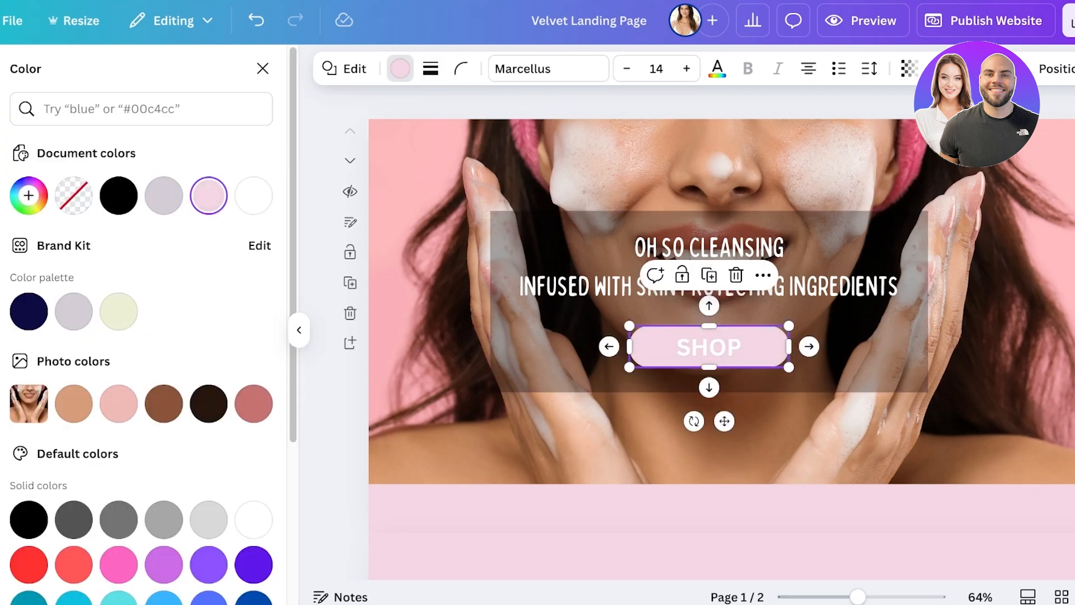
# Step: Set the SHOP text to the Waffle Soft font and colour it black
pyautogui.click(708, 347)
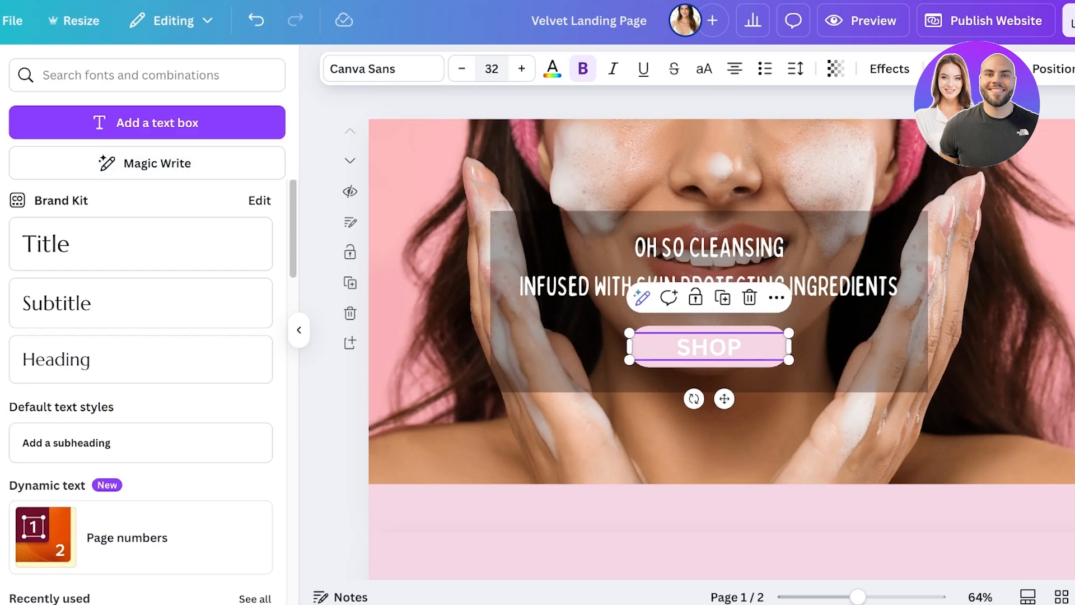
pyautogui.click(383, 68)
pyautogui.click(85, 230)
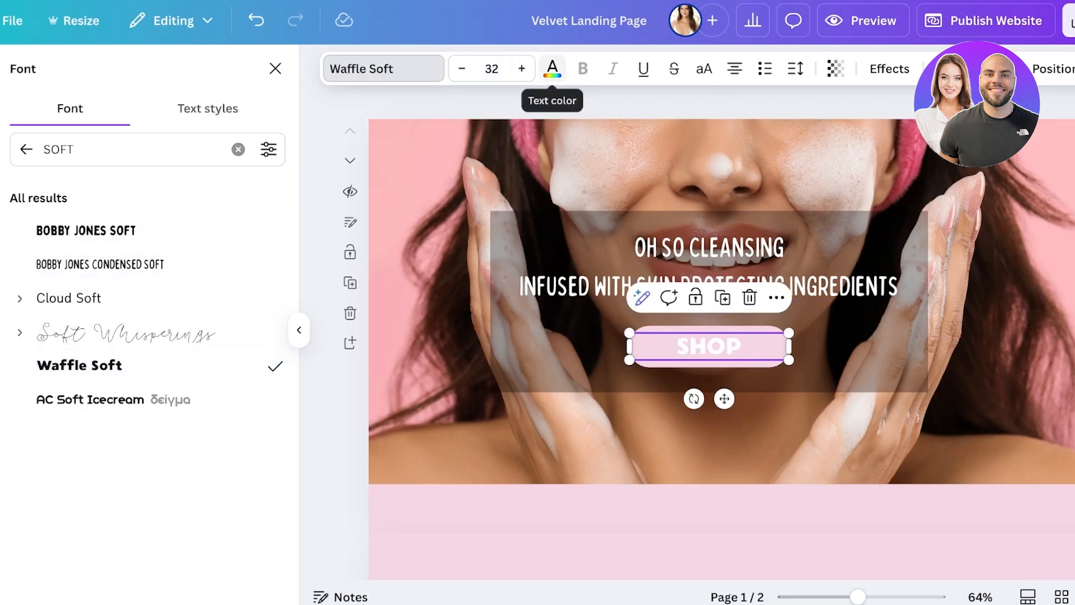
pyautogui.click(552, 68)
pyautogui.click(73, 195)
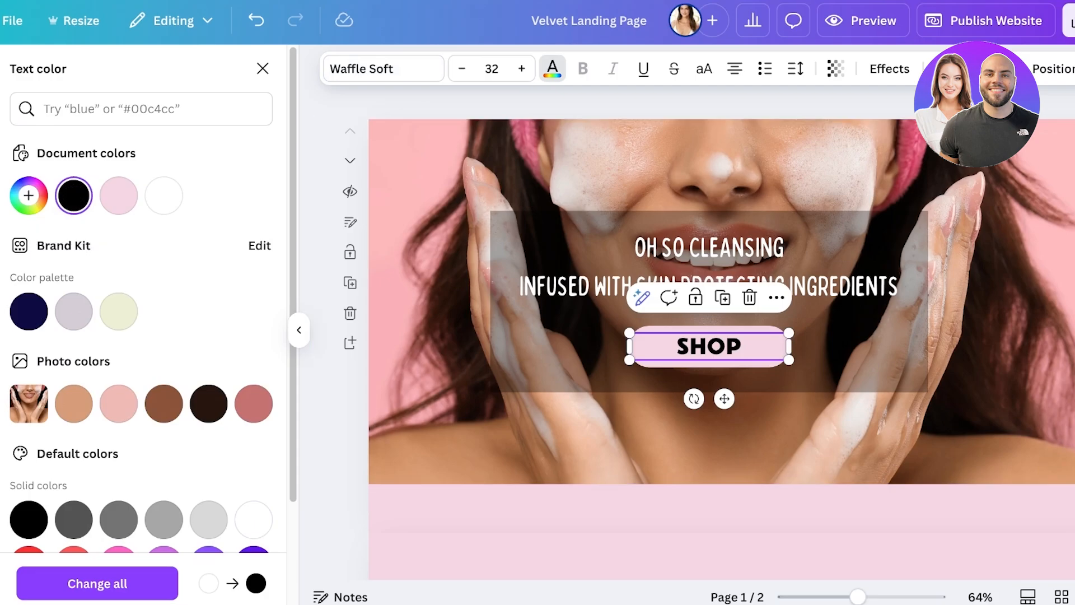
pyautogui.click(330, 235)
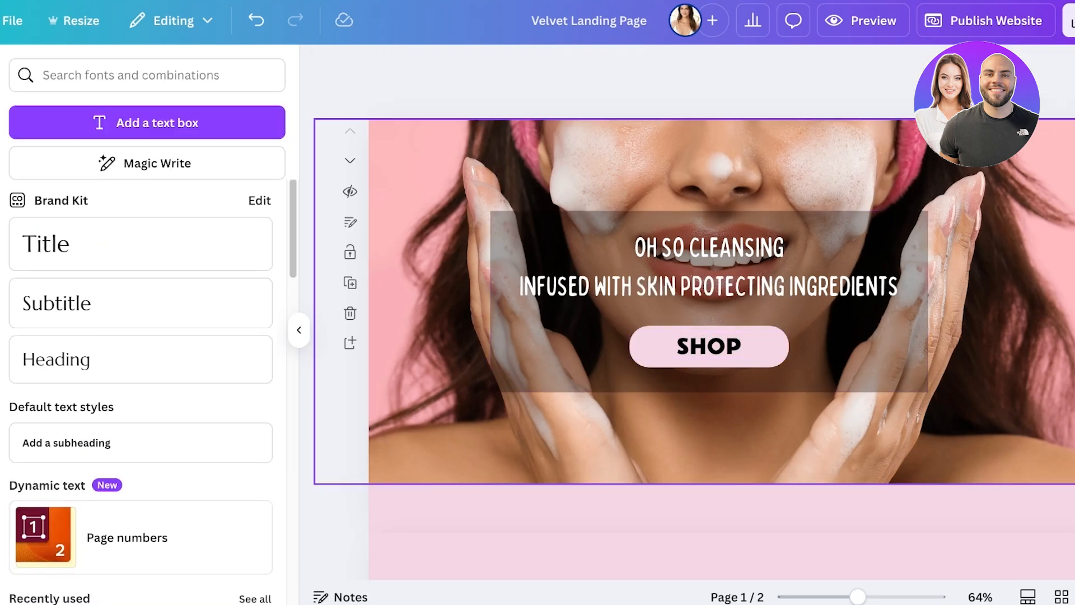
# Step: Lock the dark overlay rectangle in place and undo the accidental shift of the hero photo
pyautogui.click(585, 342)
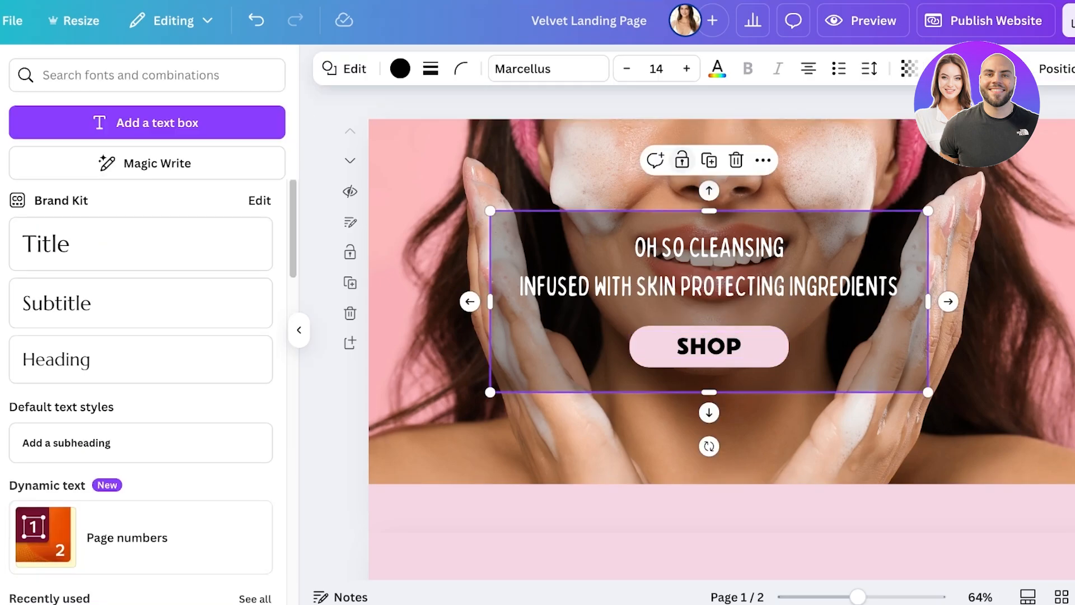
pyautogui.click(682, 160)
pyautogui.click(632, 182)
pyautogui.moveTo(632, 181)
pyautogui.mouseDown()
pyautogui.moveTo(660, 128)
pyautogui.moveTo(638, 164)
pyautogui.mouseUp()
pyautogui.click(256, 20)
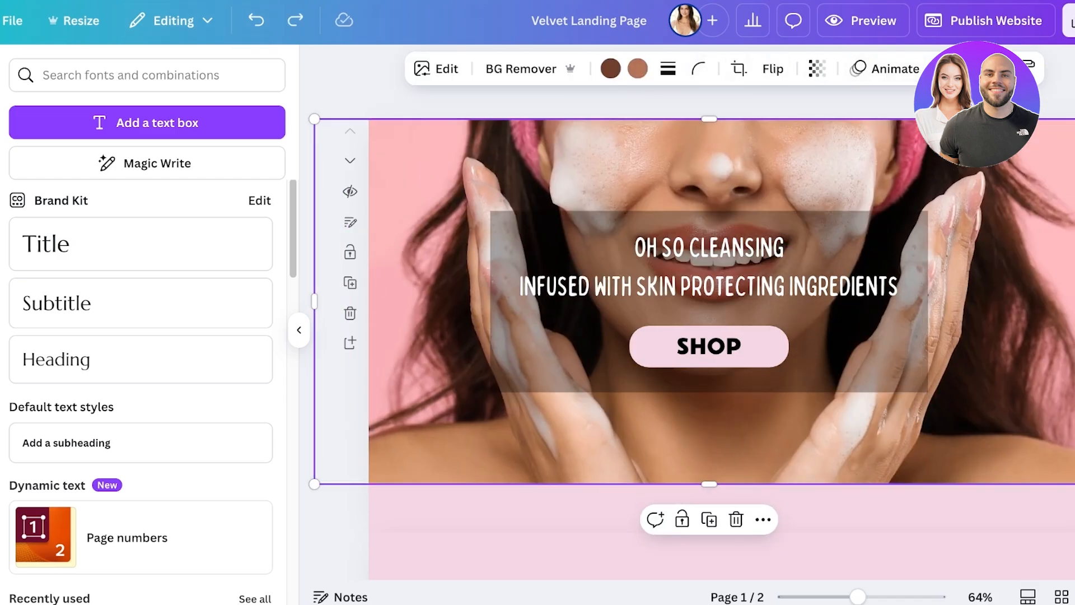
pyautogui.click(709, 346)
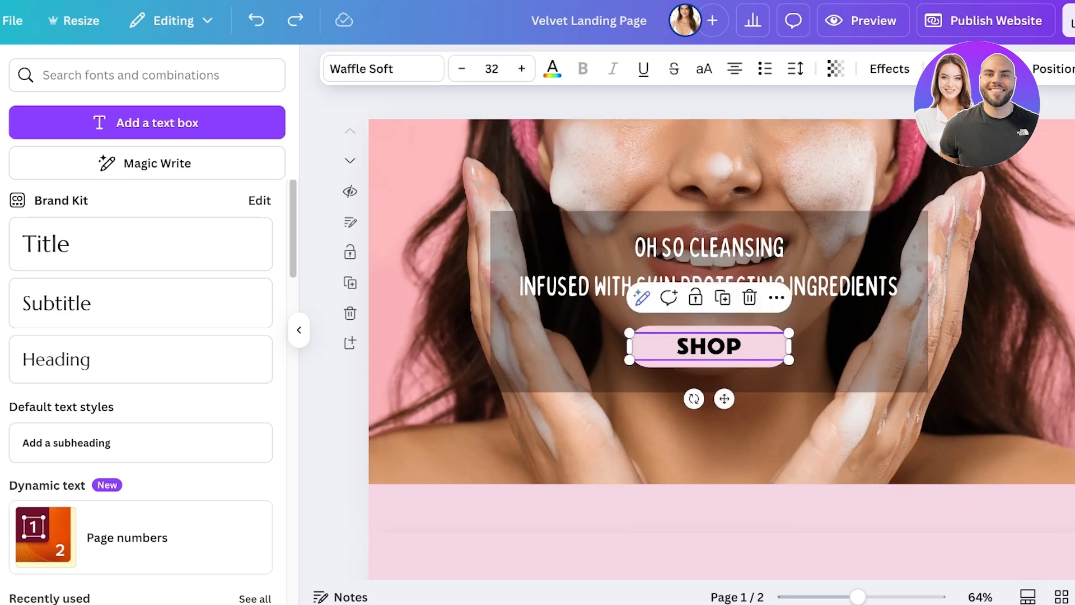
pyautogui.click(709, 364)
pyautogui.click(709, 437)
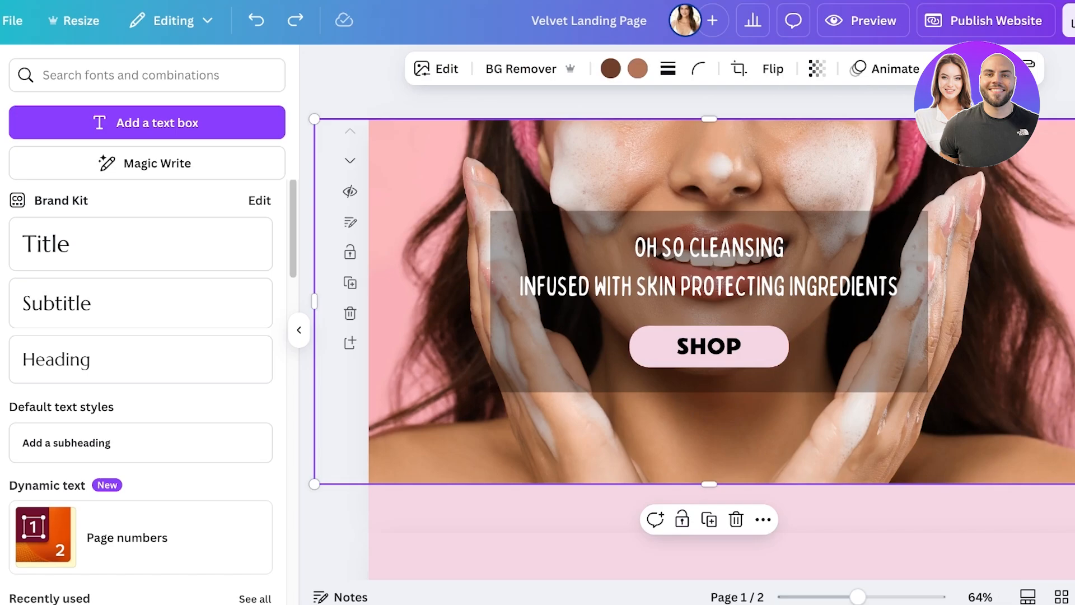
pyautogui.press('Escape')
pyautogui.click(709, 345)
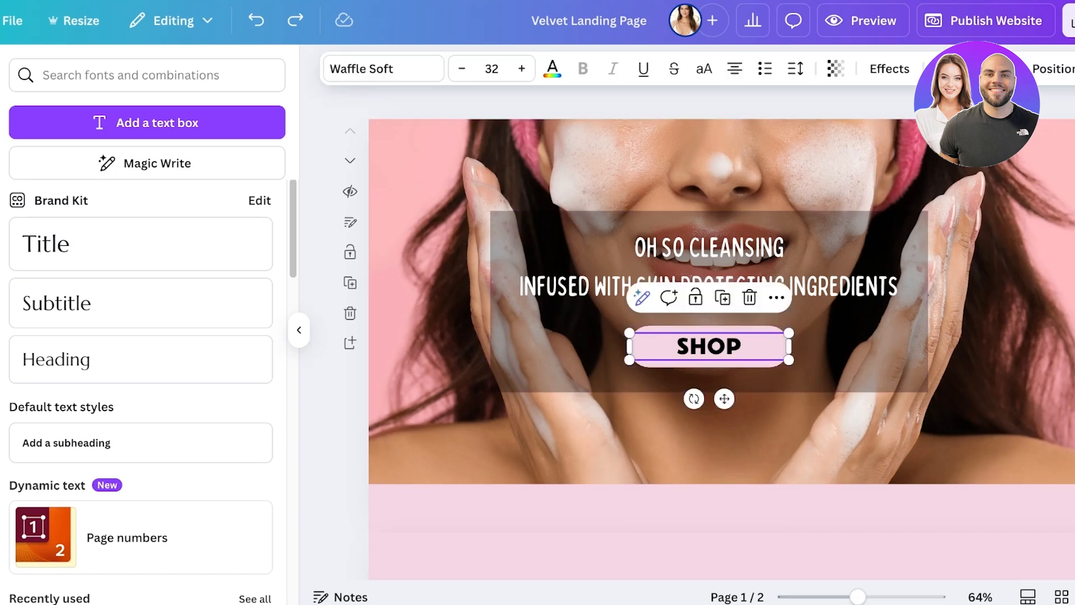
pyautogui.moveTo(709, 345); pyautogui.dragTo(709, 346)
pyautogui.click(800, 364)
pyautogui.click(708, 346)
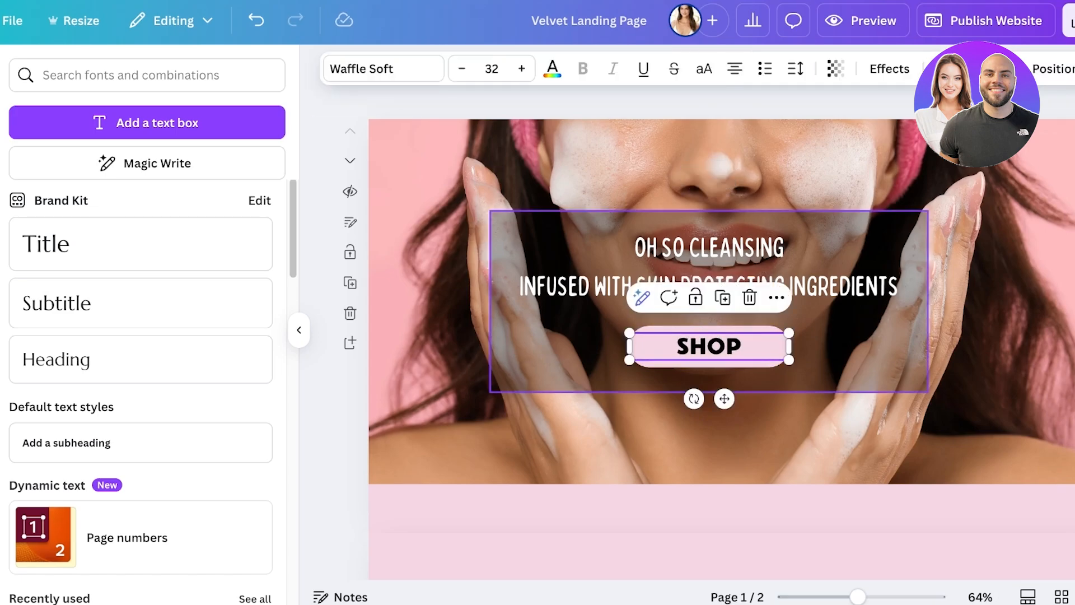
pyautogui.click(722, 508)
pyautogui.click(708, 437)
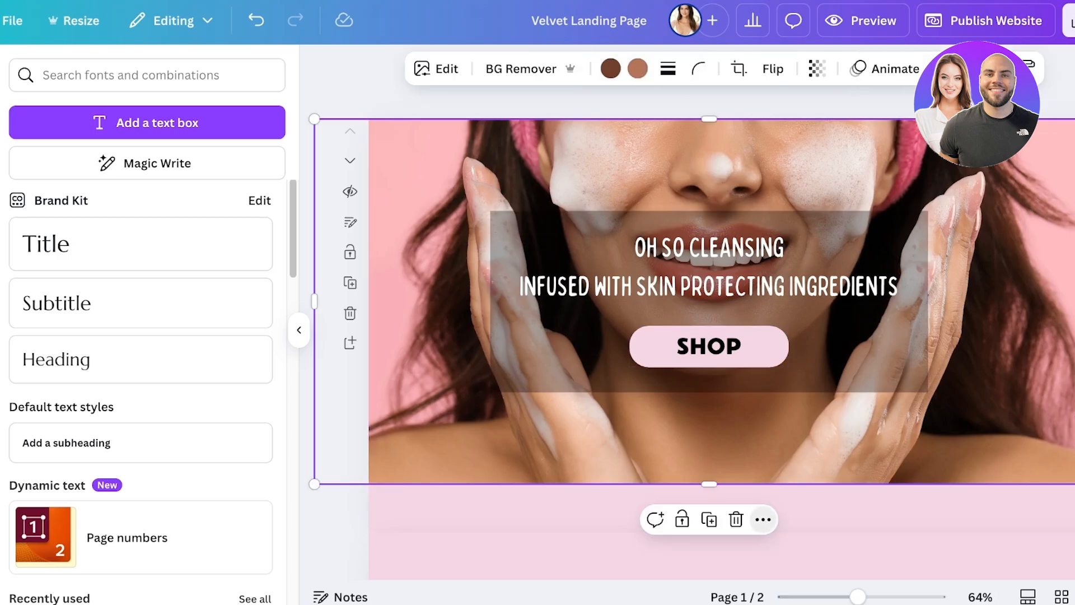
pyautogui.click(762, 519)
pyautogui.click(626, 509)
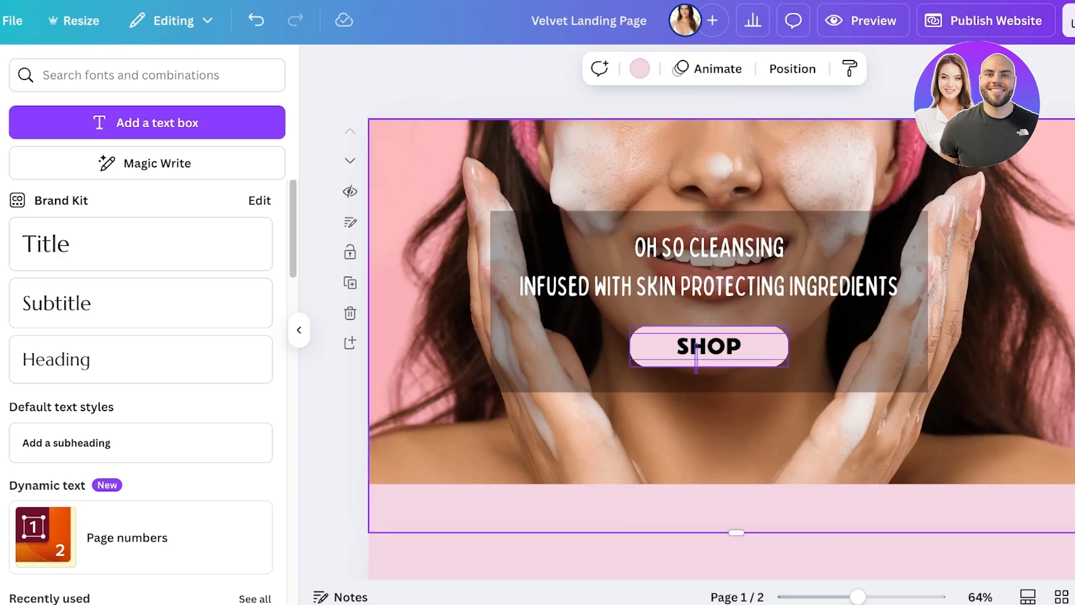
pyautogui.click(699, 347)
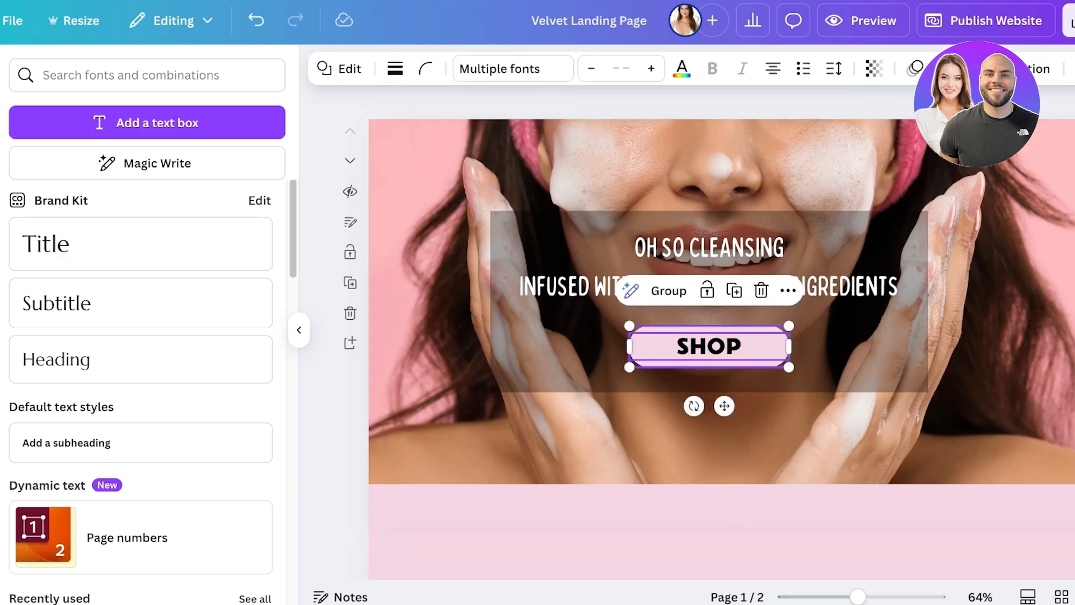
pyautogui.click(707, 290)
pyautogui.click(707, 288)
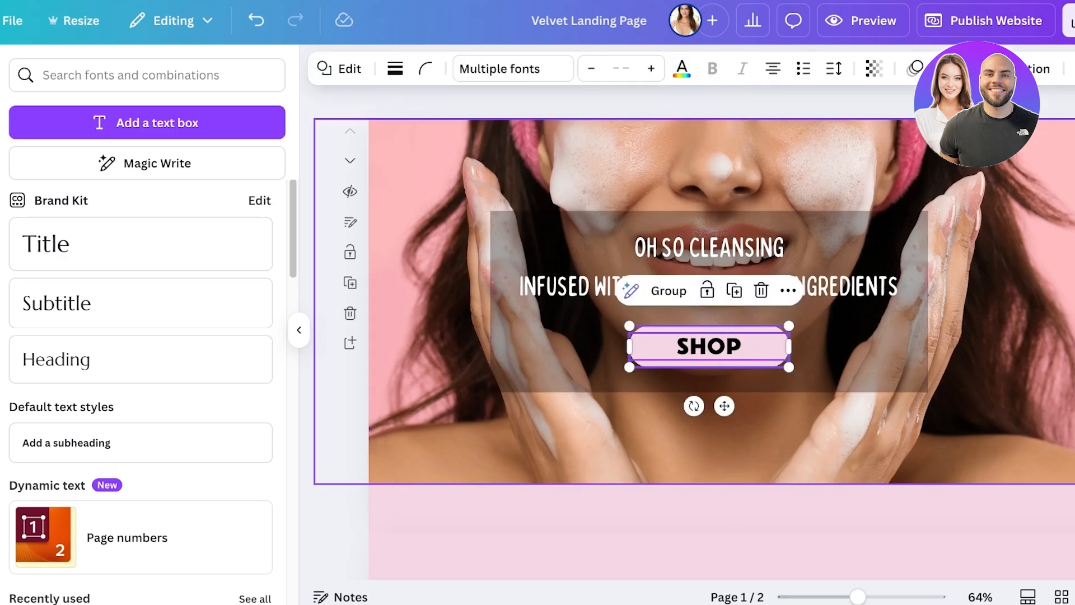
pyautogui.click(788, 290)
pyautogui.scroll(-3, 884, 448)
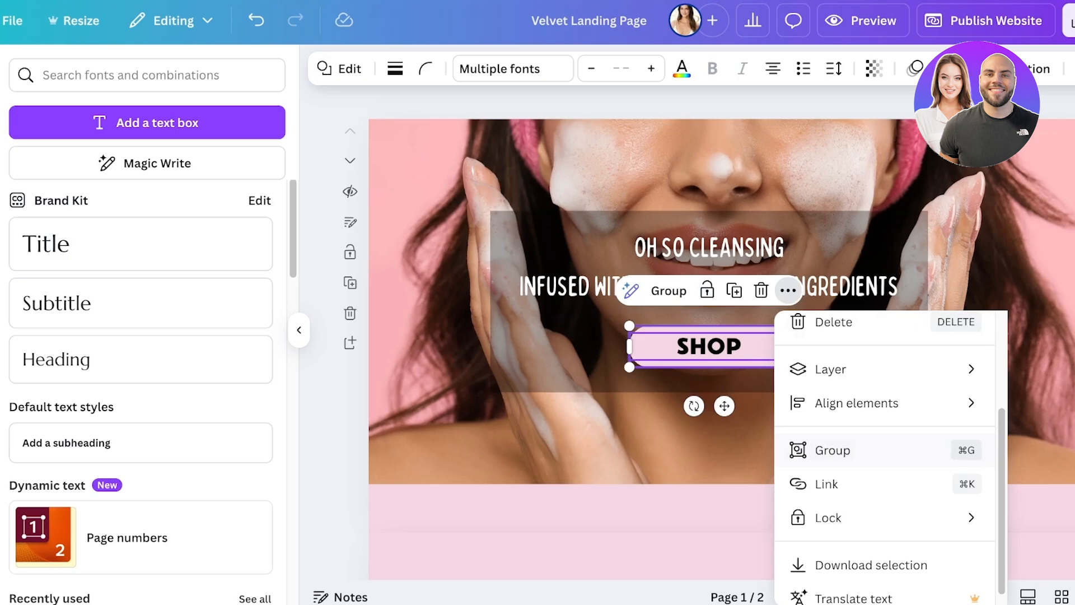
pyautogui.click(829, 480)
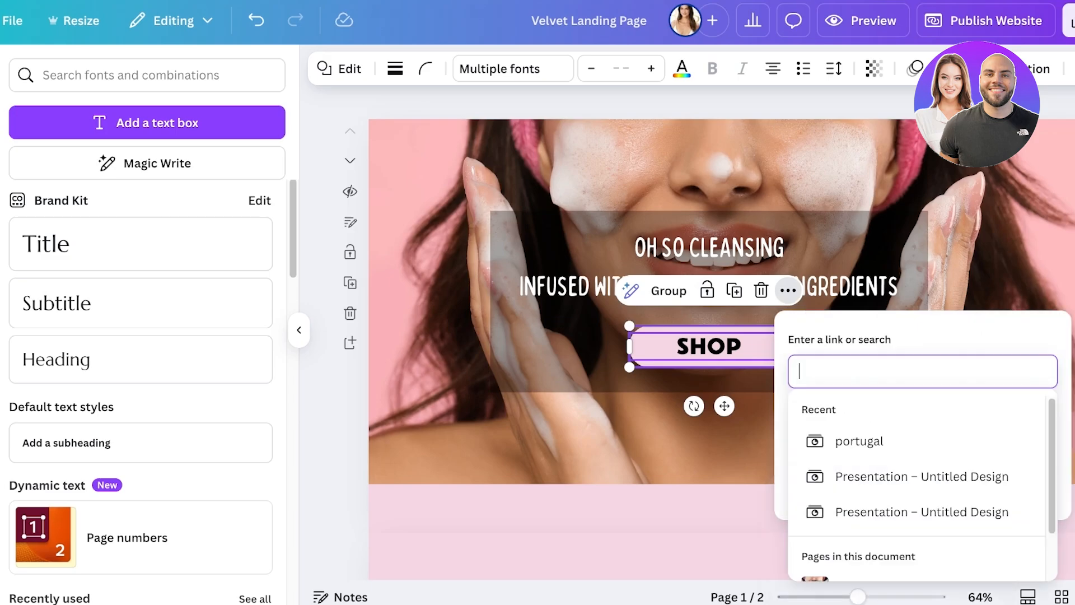
pyautogui.write('ho')
pyautogui.press('BackSpace')
pyautogui.press('BackSpace')
pyautogui.write('herbeauty.com')
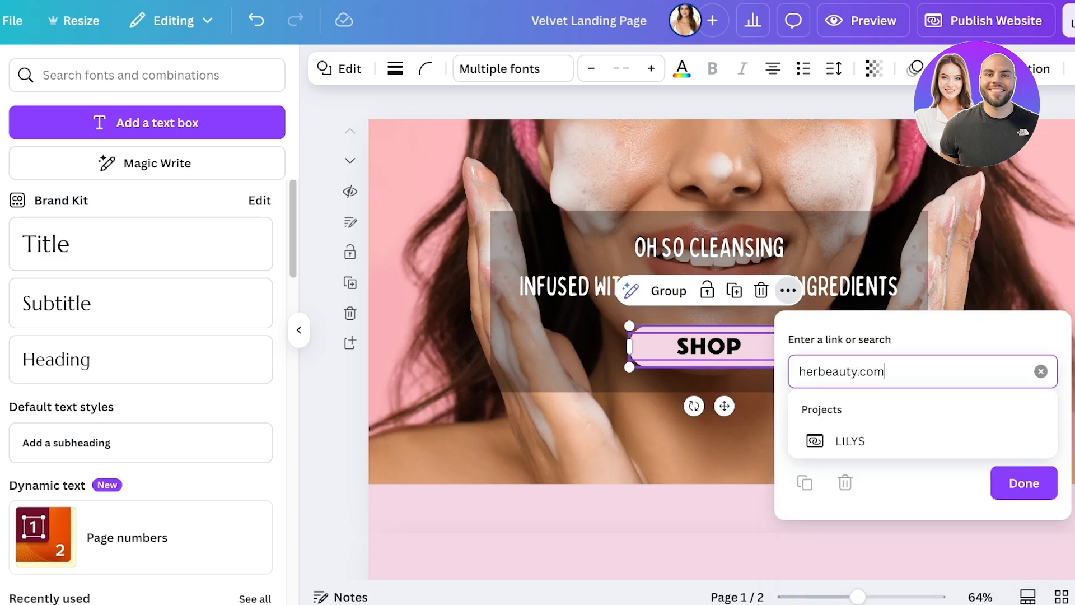
pyautogui.press('Return')
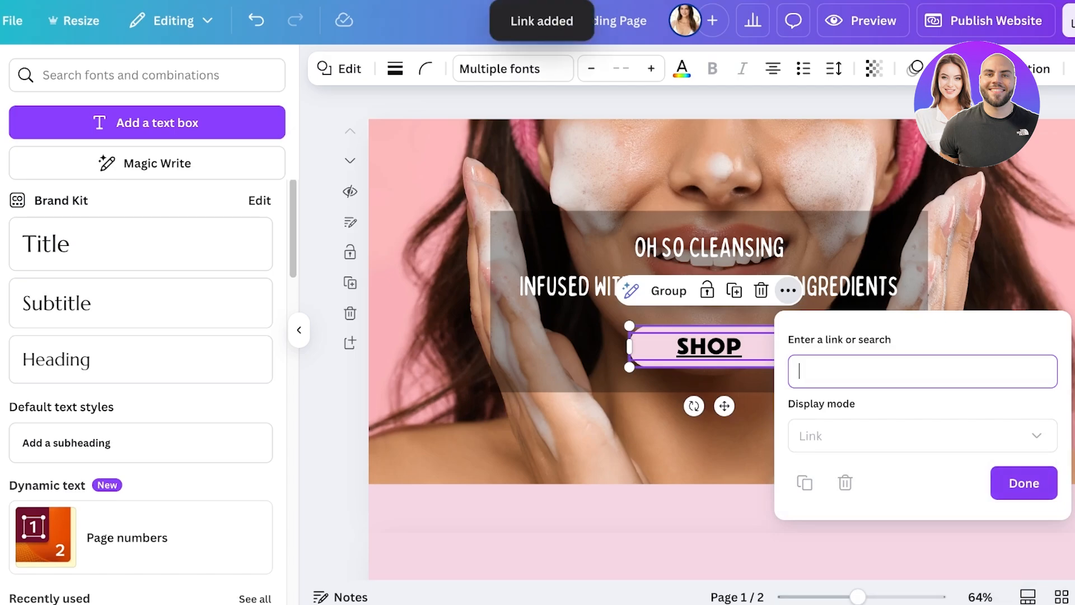
pyautogui.click(1024, 482)
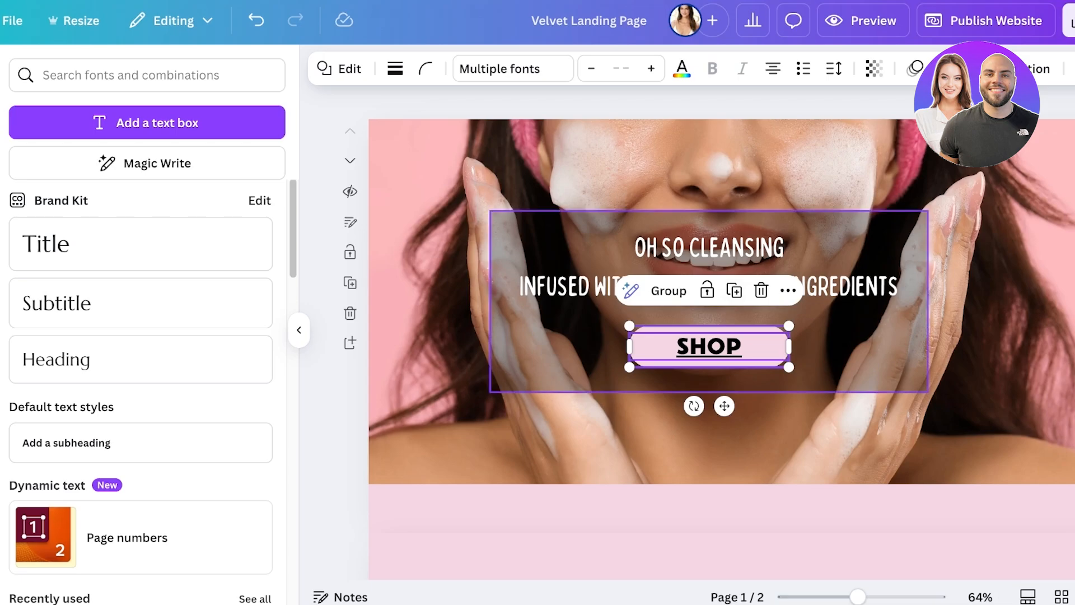
# Step: Remove the underline from the linked SHOP text and lock the text in place
pyautogui.click(829, 354)
pyautogui.click(709, 347)
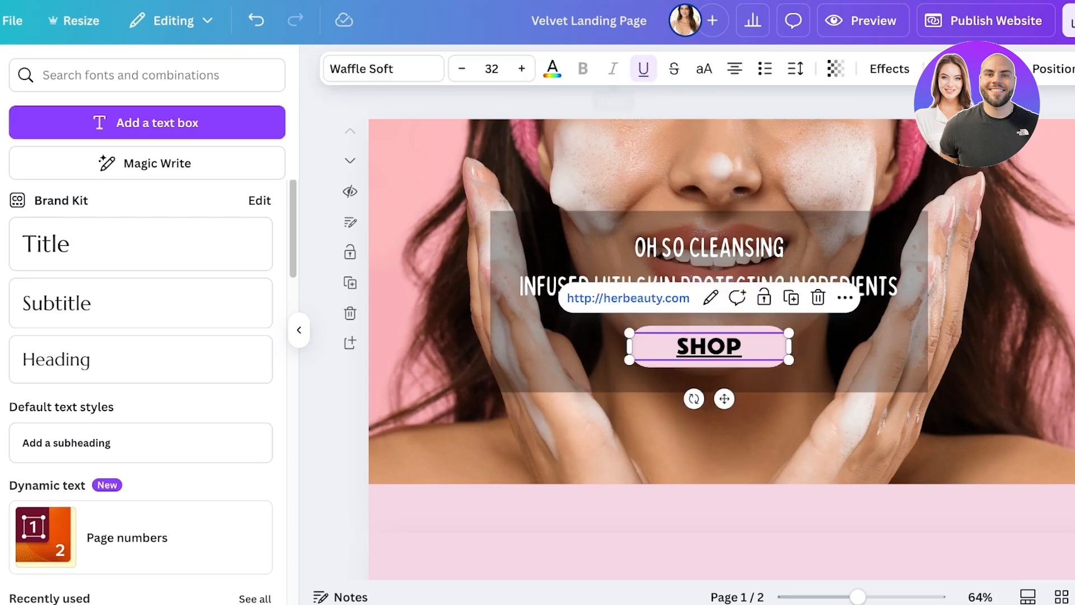
pyautogui.click(643, 68)
pyautogui.click(764, 297)
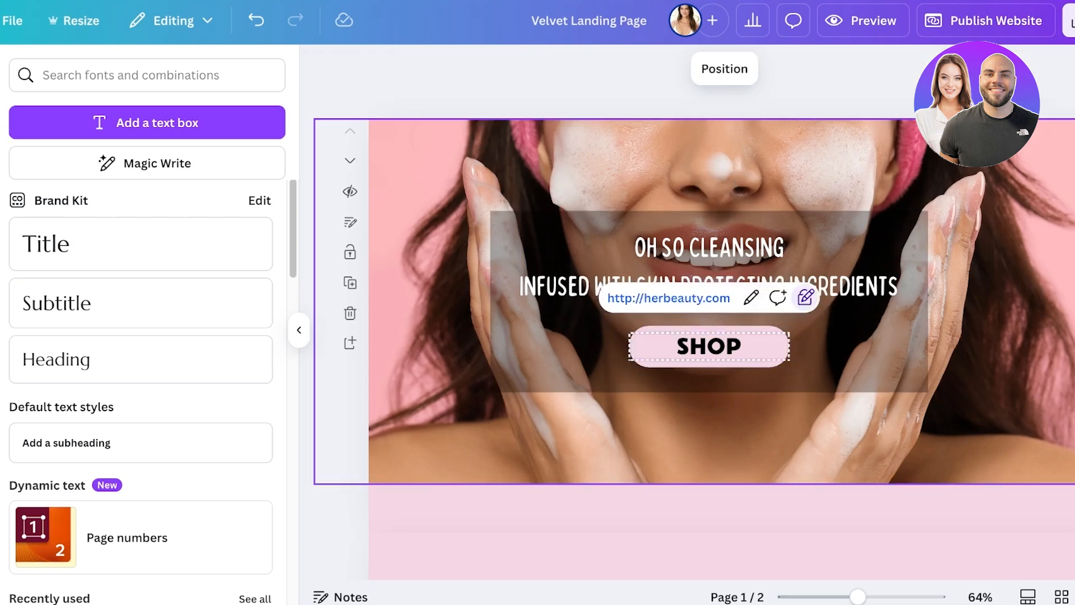
pyautogui.click(722, 428)
pyautogui.click(709, 364)
pyautogui.moveTo(710, 363); pyautogui.dragTo(709, 385)
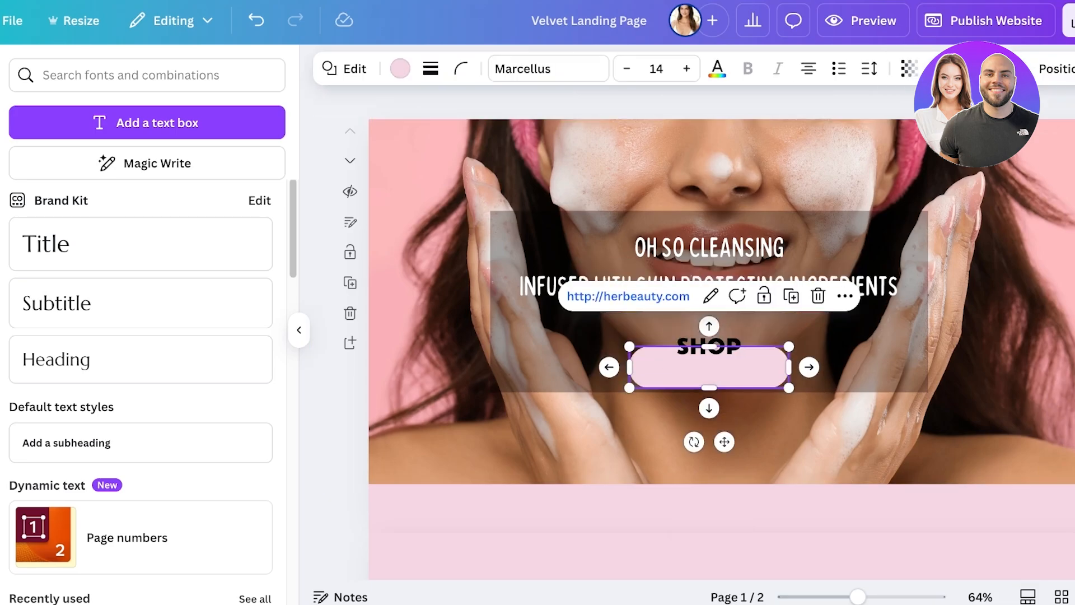
pyautogui.click(256, 20)
# Step: Lock the pink button shape behind the SHOP text and test it by trying to move the button
pyautogui.click(709, 346)
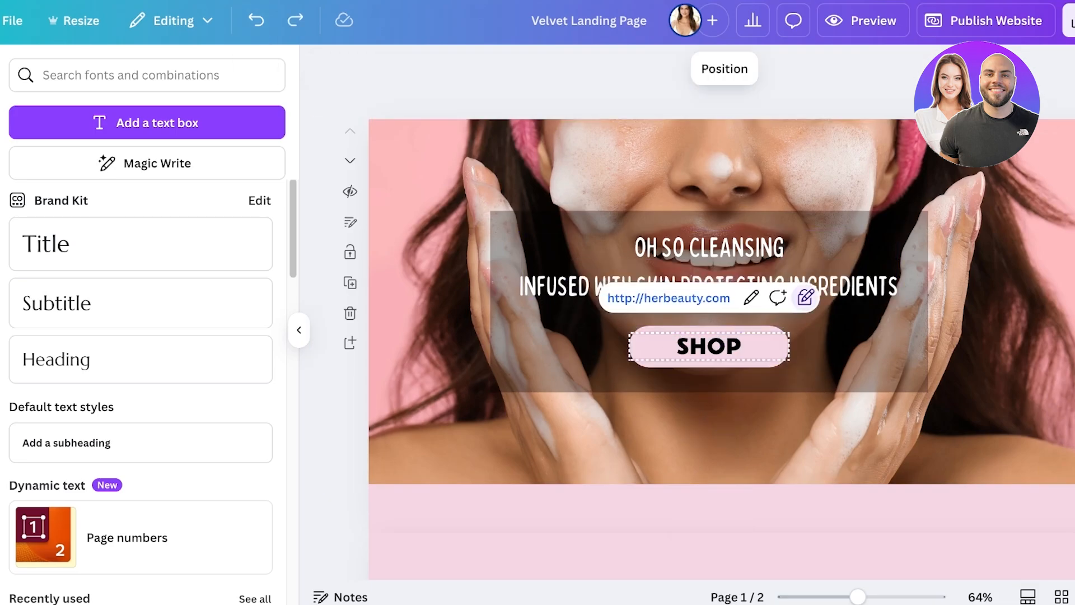
pyautogui.click(805, 296)
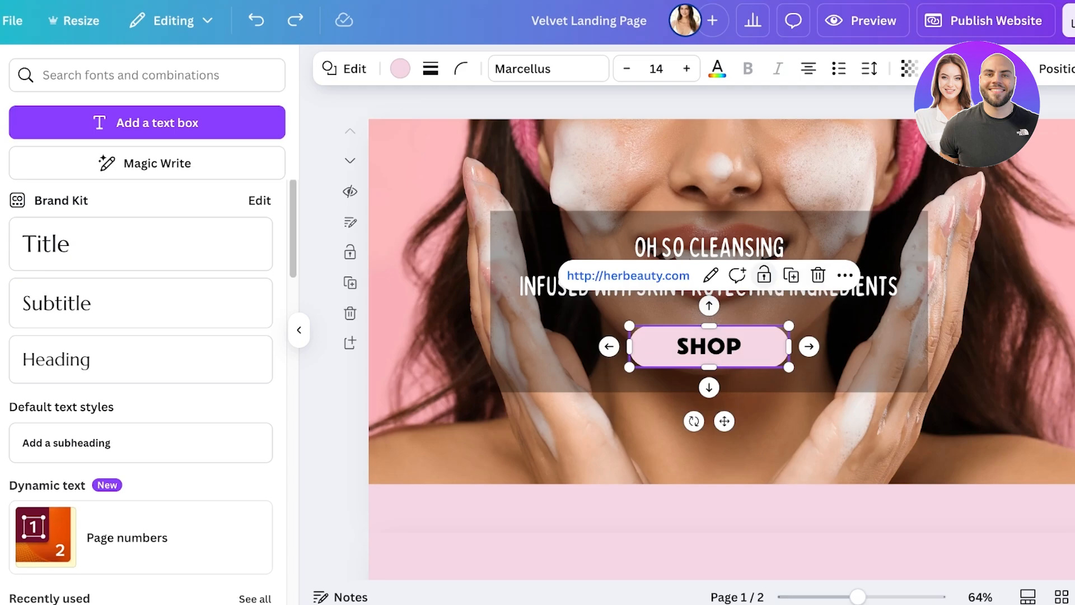
pyautogui.click(763, 275)
pyautogui.click(722, 428)
pyautogui.moveTo(710, 361); pyautogui.dragTo(722, 428)
pyautogui.moveTo(728, 341); pyautogui.dragTo(731, 352)
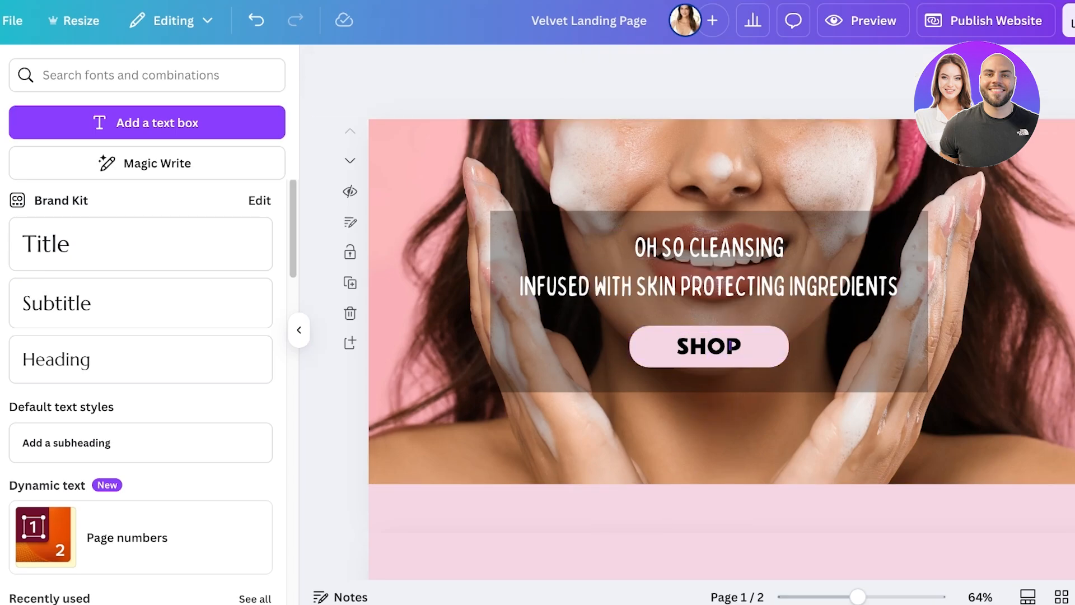
# Step: Search the elements library for "ribbon" and limit the results to graphics
pyautogui.scroll(-5, 722, 313)
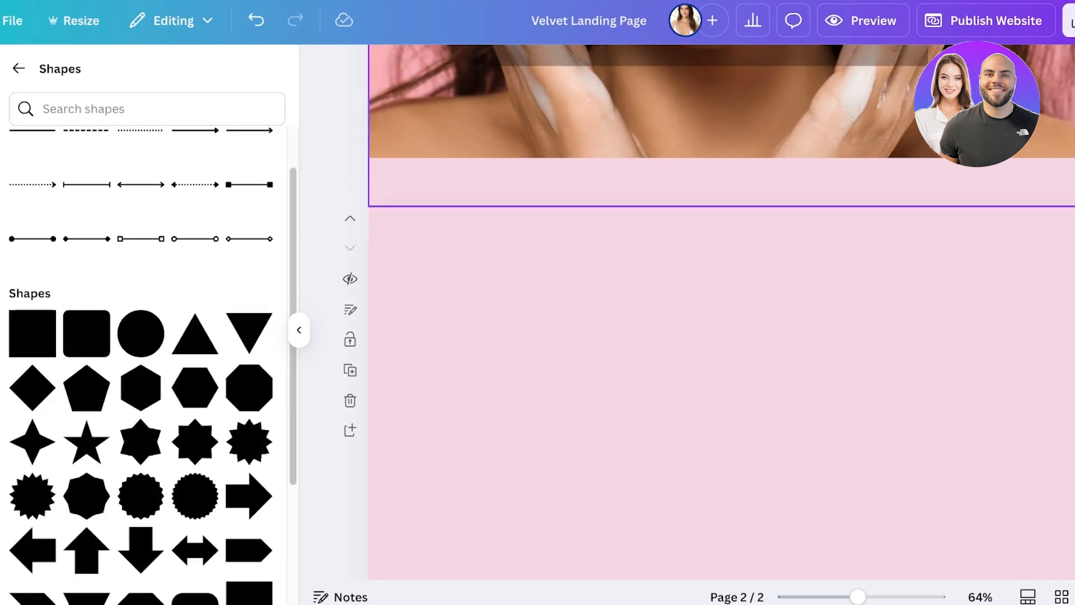
pyautogui.scroll(3, 723, 185)
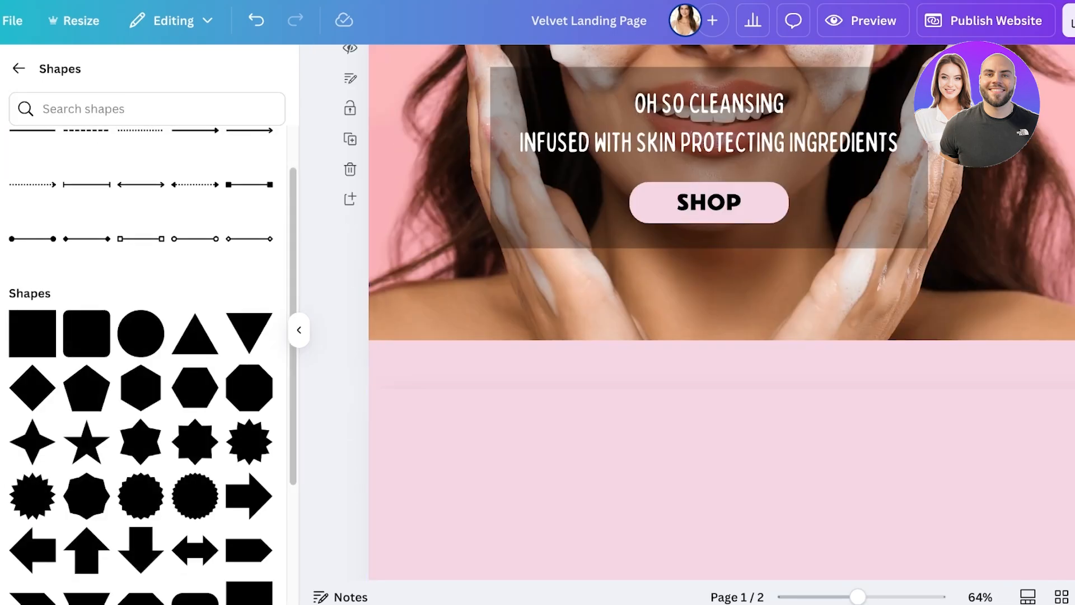
pyautogui.click(19, 68)
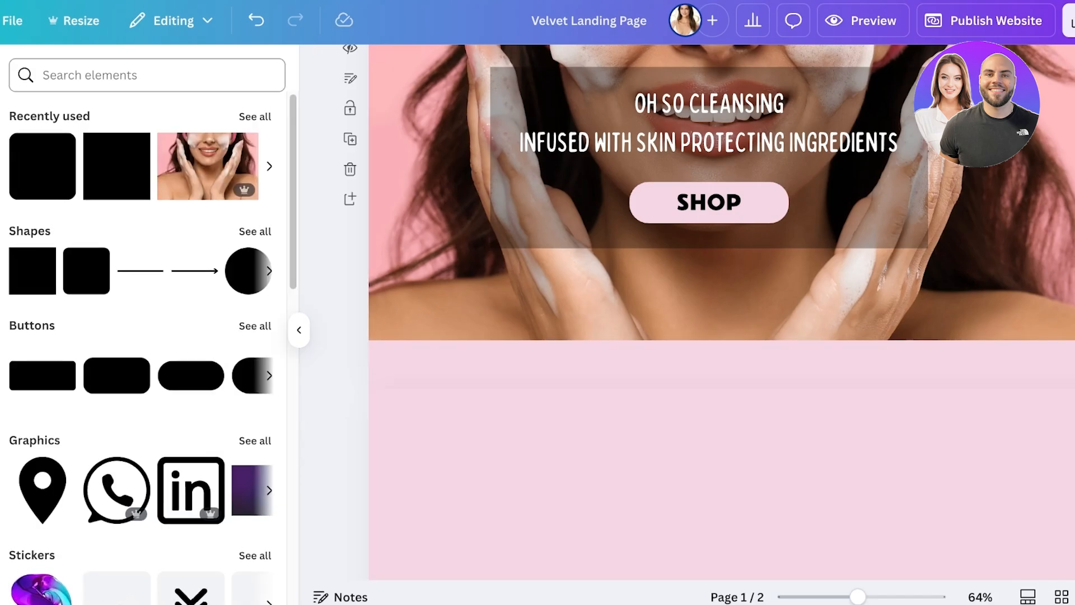
pyautogui.click(146, 75)
pyautogui.write('ribbon')
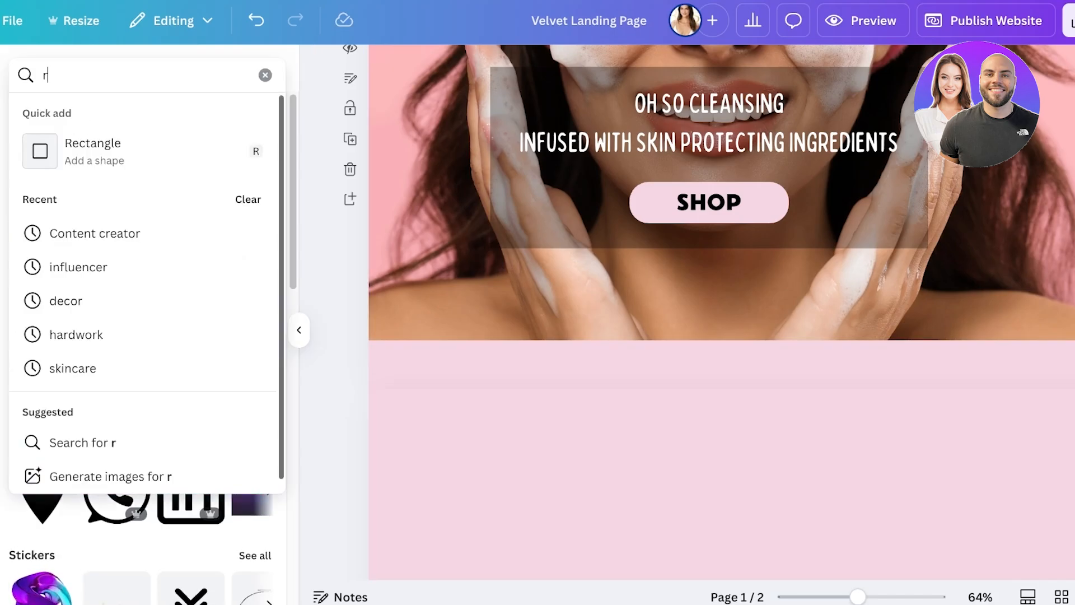
pyautogui.press('Return')
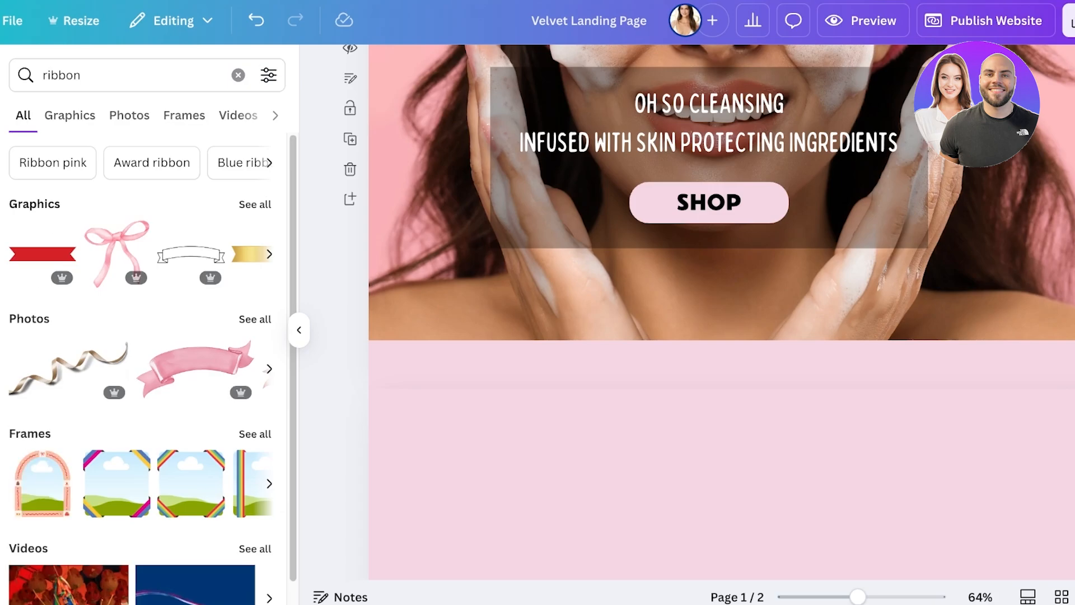
pyautogui.click(70, 116)
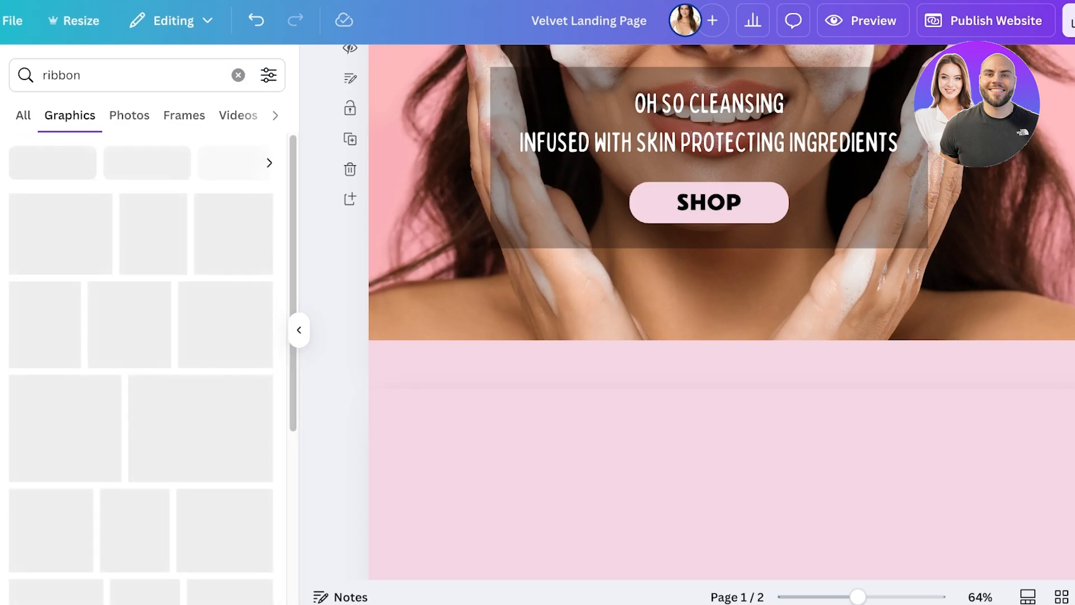
# Step: Add the curly pink ribbon graphic to page 1, enlarged and running off the page's lower-left corner
pyautogui.scroll(-2, 140, 375)
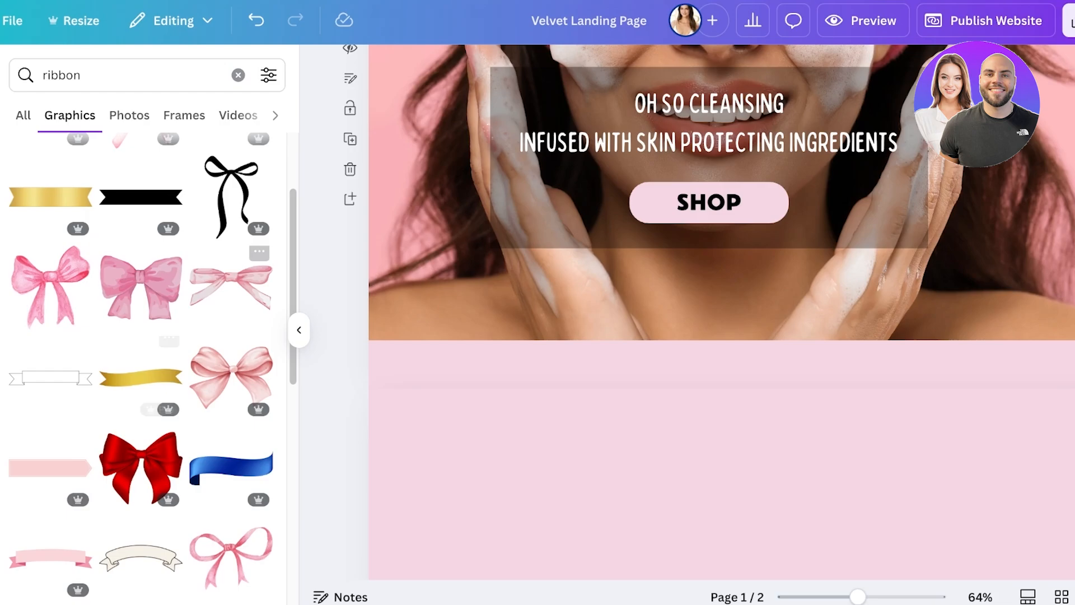
pyautogui.scroll(-10, 145, 370)
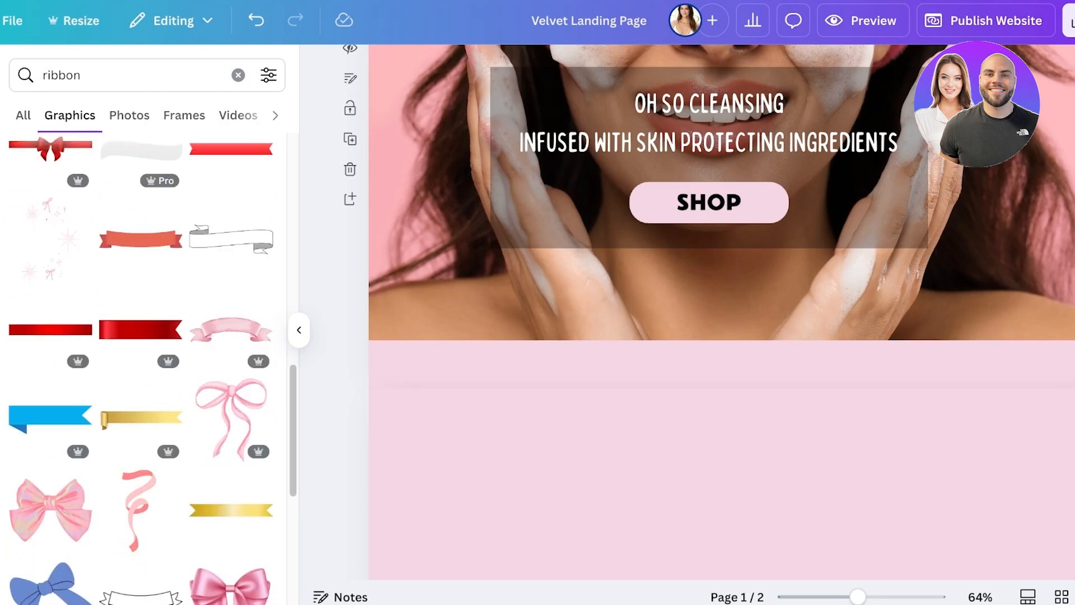
pyautogui.scroll(-3, 146, 336)
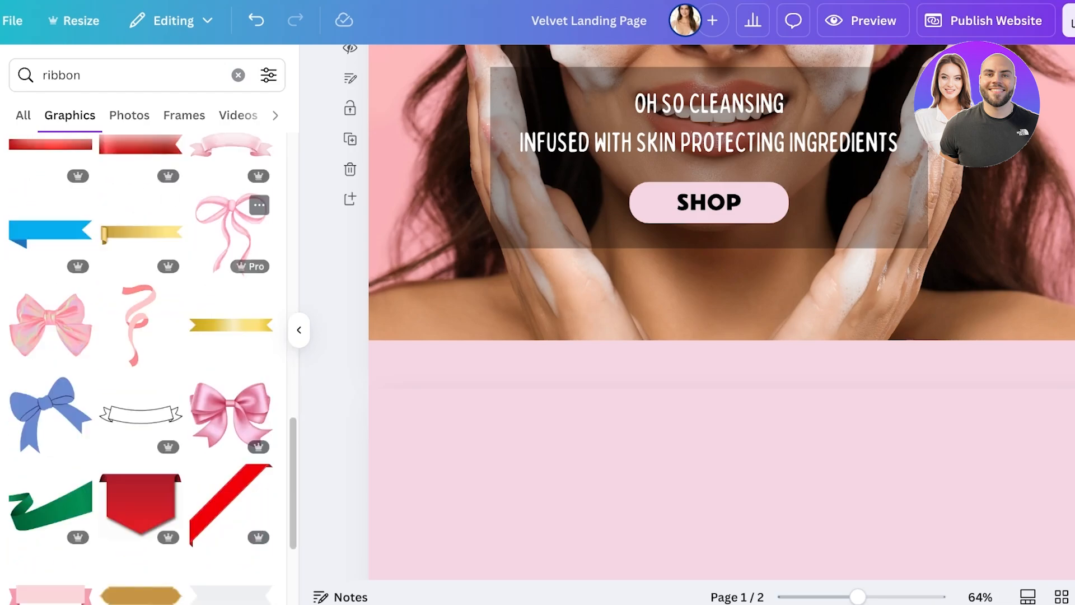
pyautogui.click(138, 324)
pyautogui.moveTo(728, 213); pyautogui.dragTo(1005, 385)
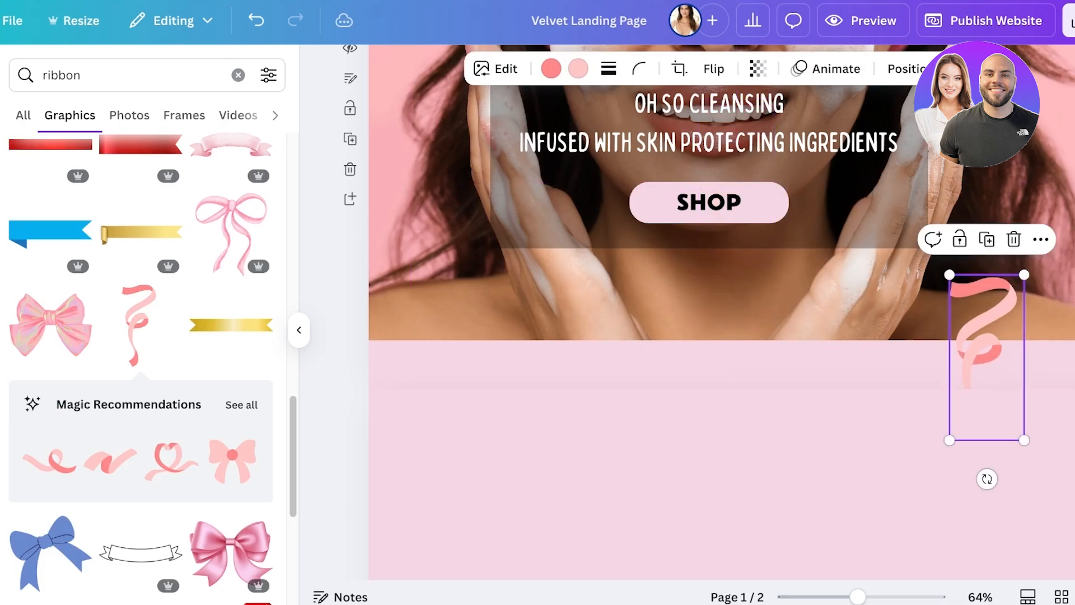
pyautogui.moveTo(921, 558); pyautogui.dragTo(861, 602)
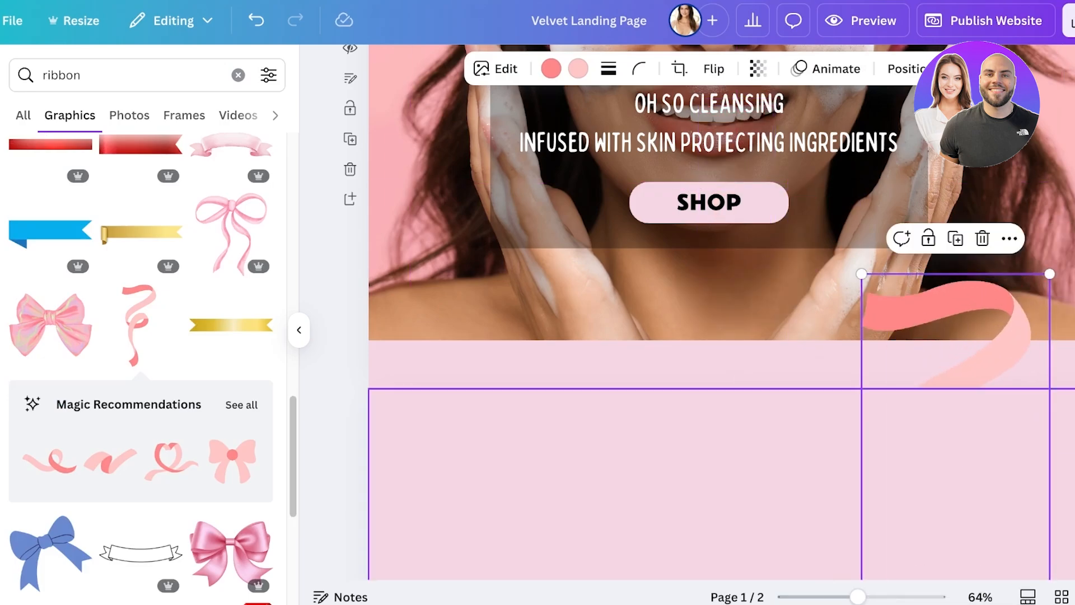
pyautogui.moveTo(946, 437); pyautogui.dragTo(401, 448)
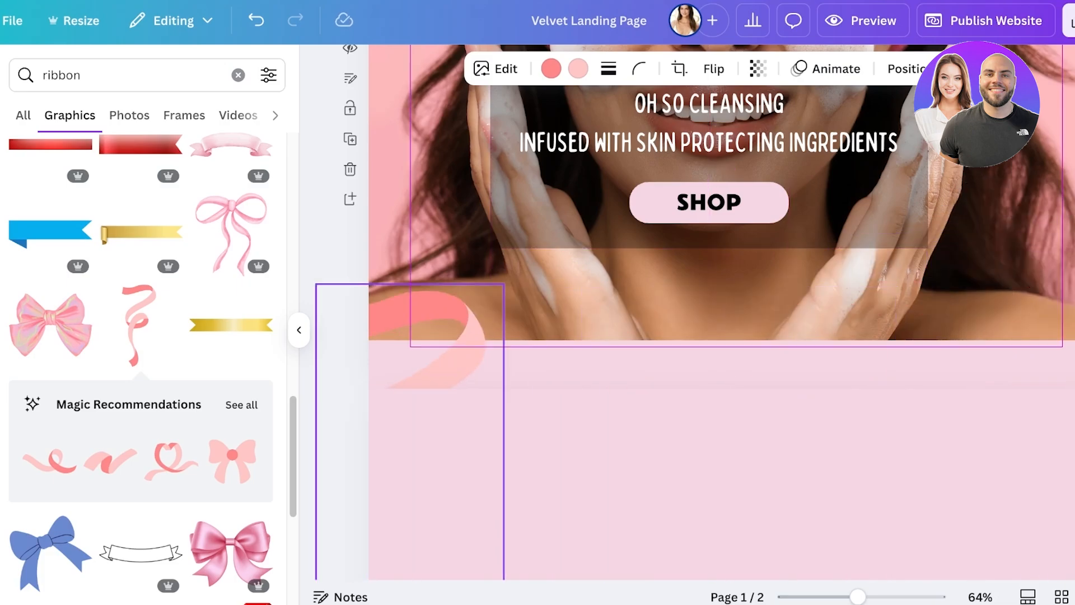
# Step: Duplicate the large curly ribbon on page 1 and move the copy away from the original, over the hero photo
pyautogui.scroll(-3, 692, 311)
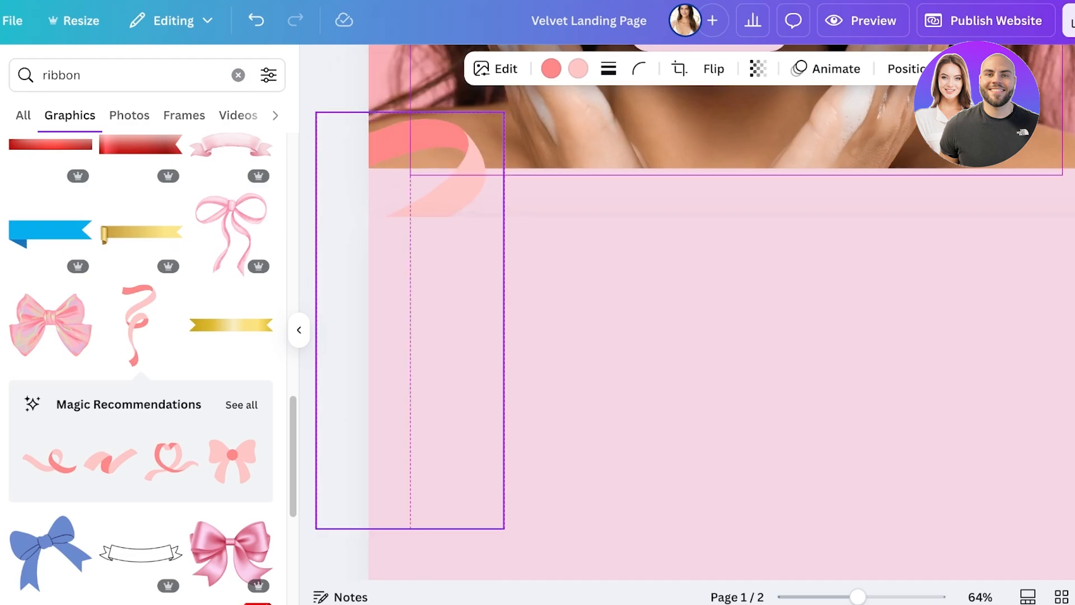
pyautogui.rightClick(422, 312)
pyautogui.click(456, 194)
pyautogui.click(456, 193)
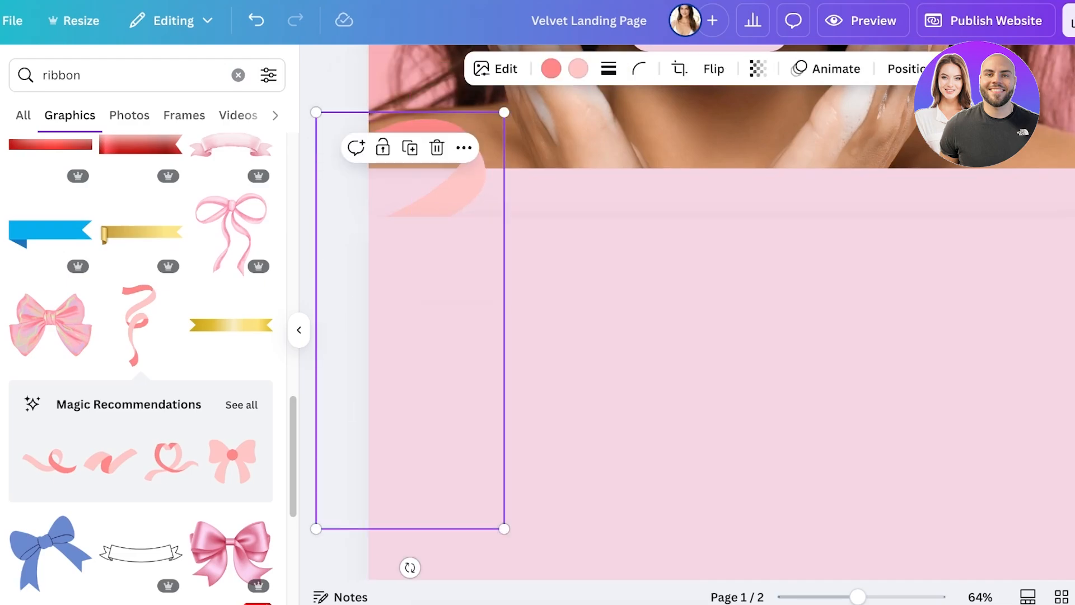
pyautogui.click(437, 291)
pyautogui.click(456, 191)
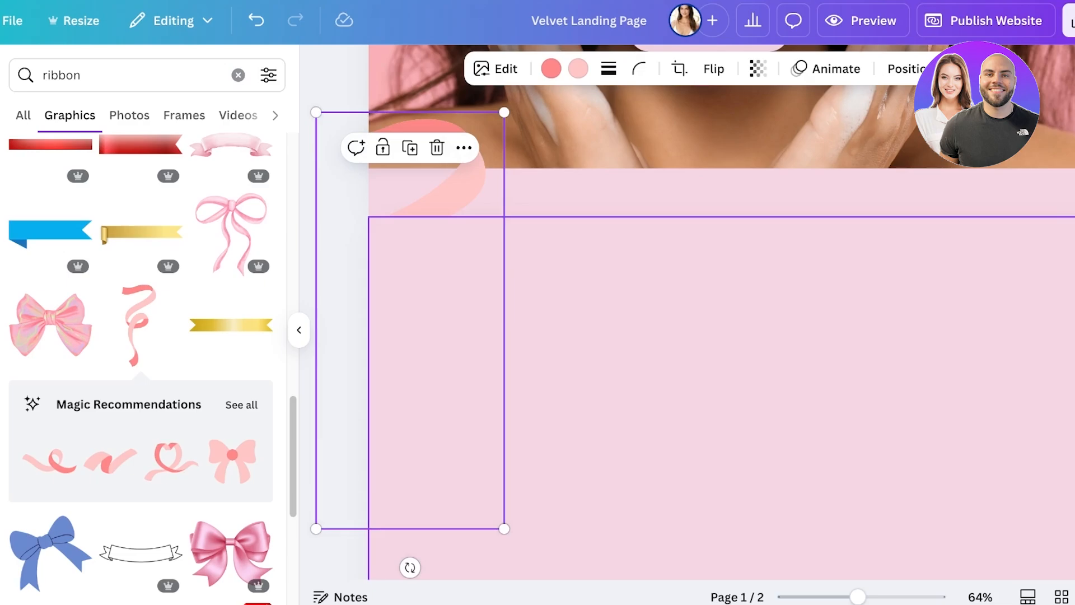
pyautogui.moveTo(442, 229); pyautogui.dragTo(844, 324)
# Step: Add another curly pink ribbon from the graphics results near page 2's left edge and enlarge it
pyautogui.moveTo(140, 325); pyautogui.dragTo(419, 299)
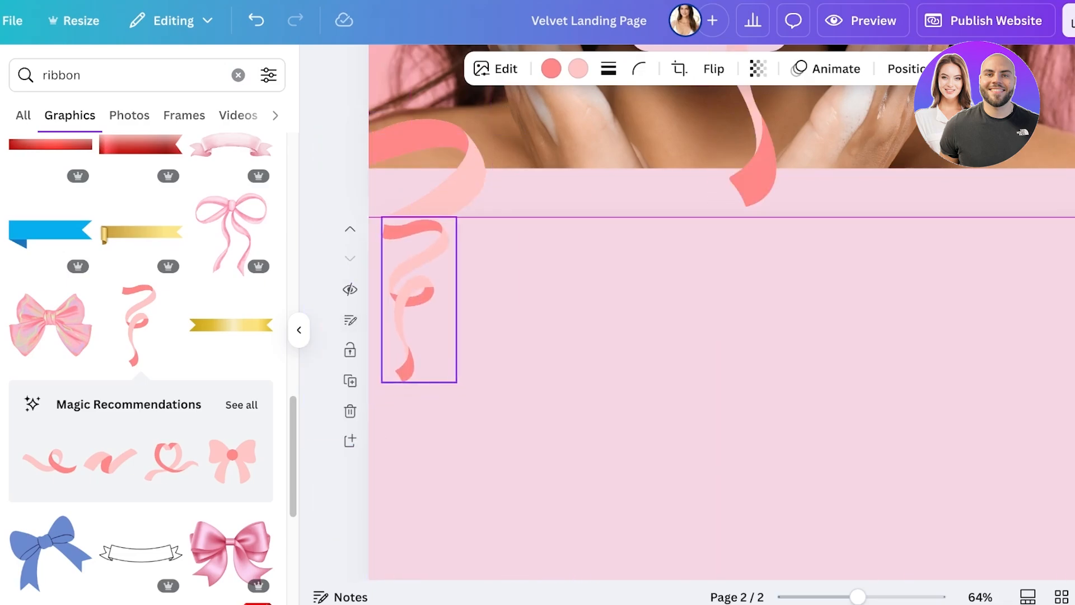
pyautogui.moveTo(456, 381); pyautogui.dragTo(533, 557)
# Step: Move the duplicated ribbon onto page 2 in place of the smaller ribbon, delete that smaller one, and align the duplicate with the left edge
pyautogui.scroll(3, 533, 557)
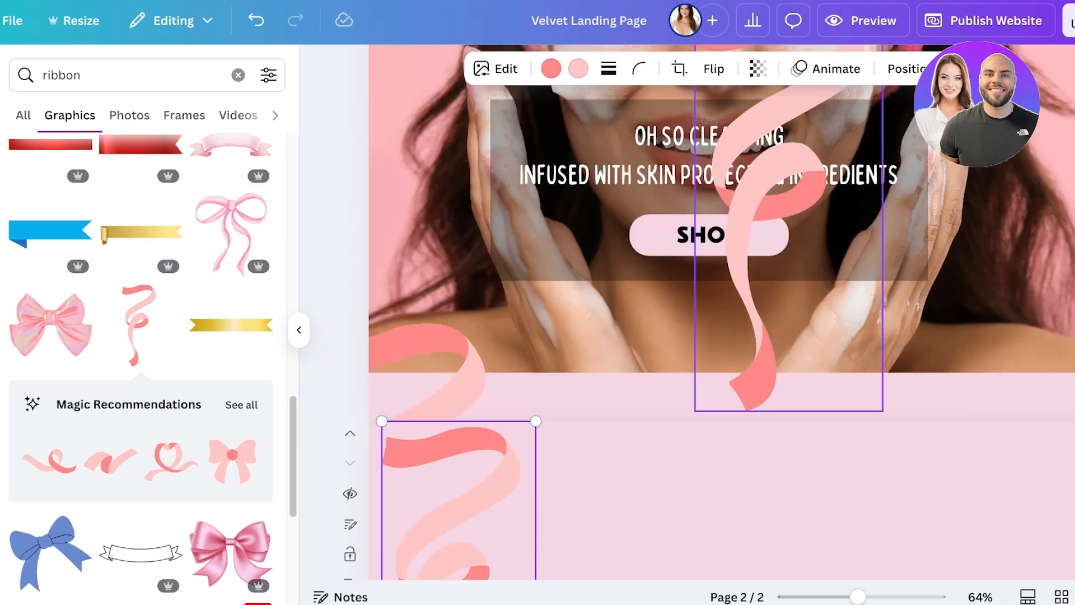
pyautogui.moveTo(753, 376); pyautogui.dragTo(673, 499)
pyautogui.scroll(2, 687, 433)
pyautogui.rightClick(674, 434)
pyautogui.moveTo(674, 431); pyautogui.dragTo(625, 435)
pyautogui.click(665, 426)
pyautogui.click(458, 358)
pyautogui.press('Delete')
pyautogui.moveTo(644, 381); pyautogui.dragTo(438, 365)
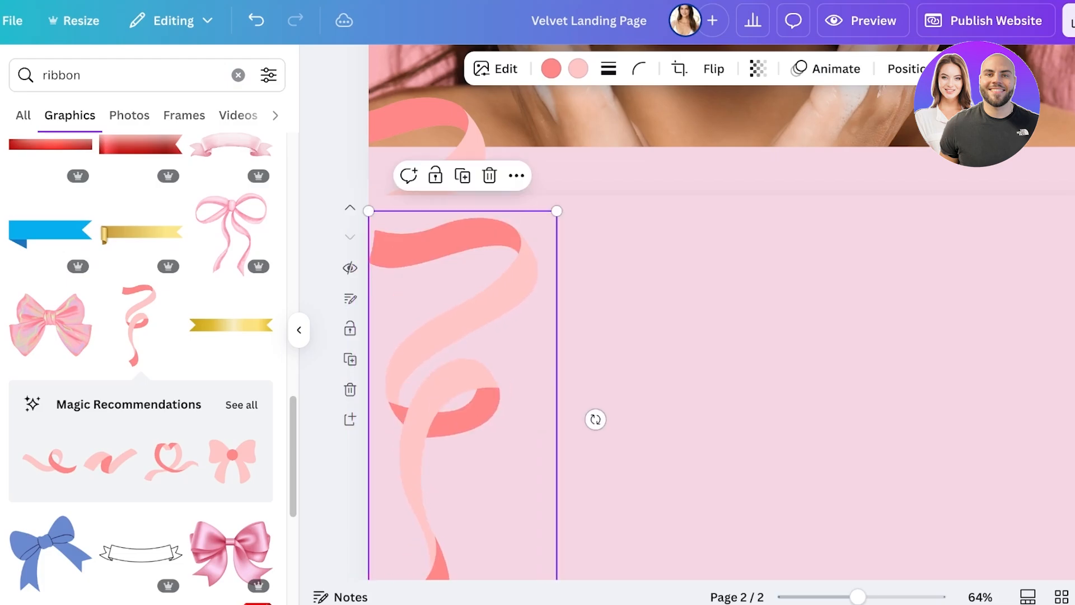
# Step: Crop away the upper part of the page 2 ribbon, using the freeform aspect ratio
pyautogui.moveTo(556, 211); pyautogui.dragTo(555, 214)
pyautogui.click(757, 68)
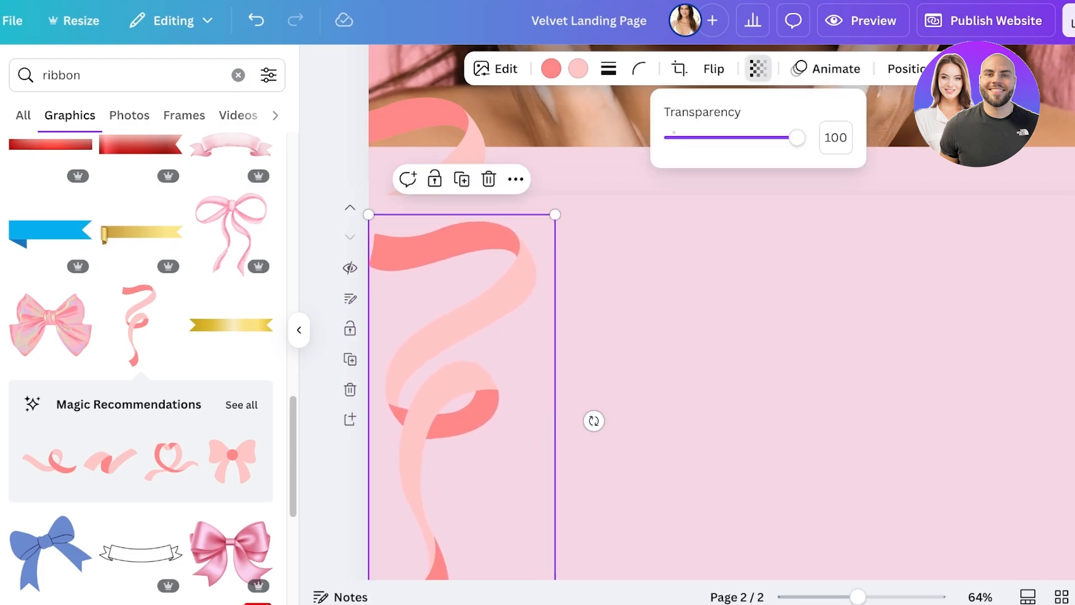
pyautogui.click(679, 69)
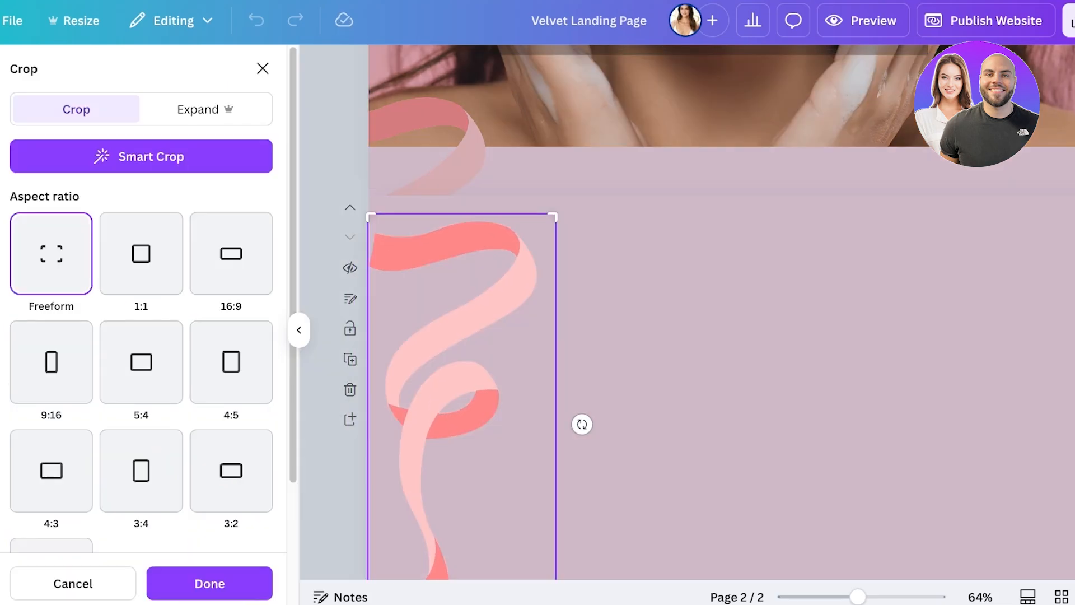
pyautogui.moveTo(553, 216); pyautogui.dragTo(552, 273)
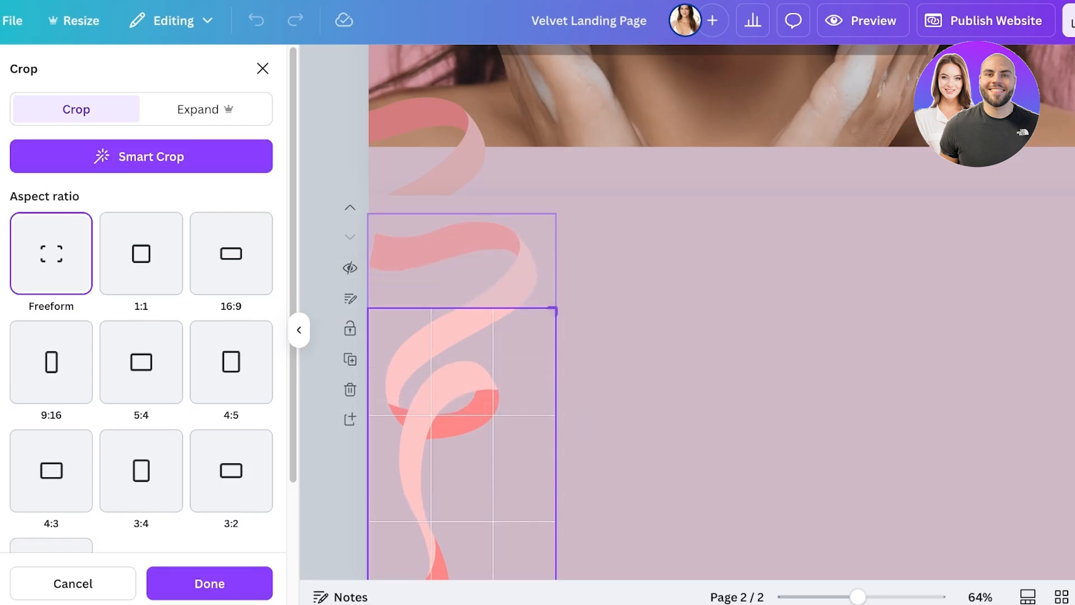
pyautogui.press('Return')
# Step: Position the cropped ribbon at page 2's upper-left edge so it continues the page 1 ribbon, and review the join across both pages
pyautogui.moveTo(451, 421); pyautogui.dragTo(412, 288)
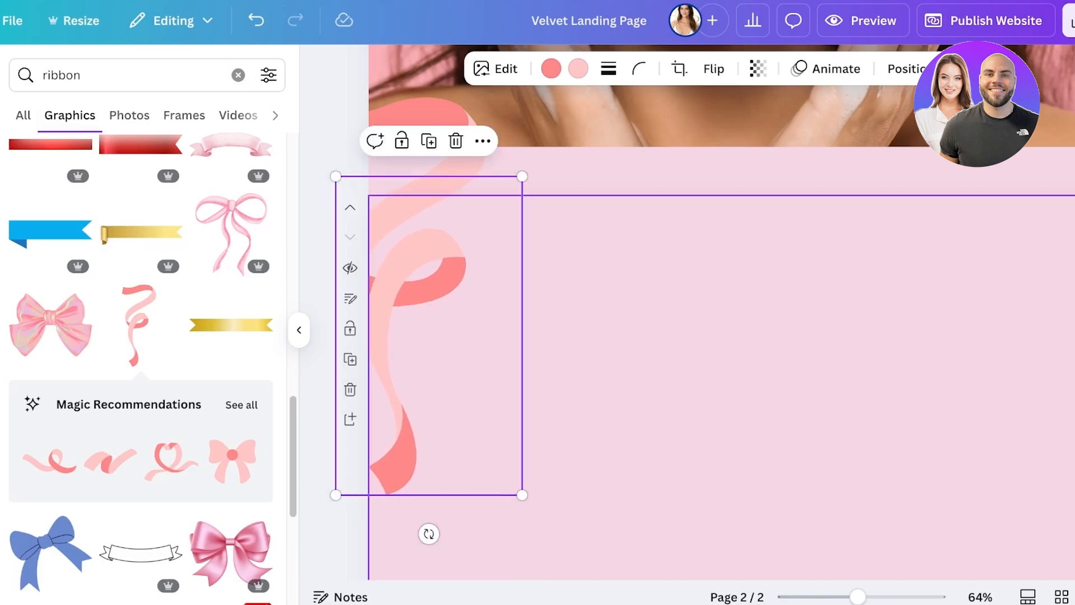
pyautogui.click(427, 533)
pyautogui.press('Escape')
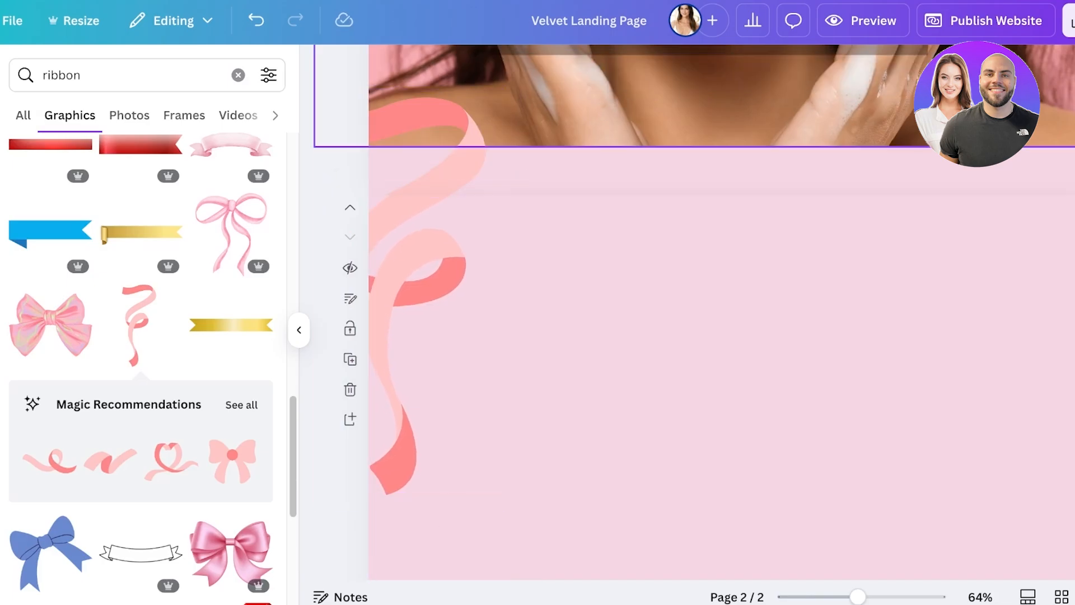
pyautogui.scroll(3, 695, 314)
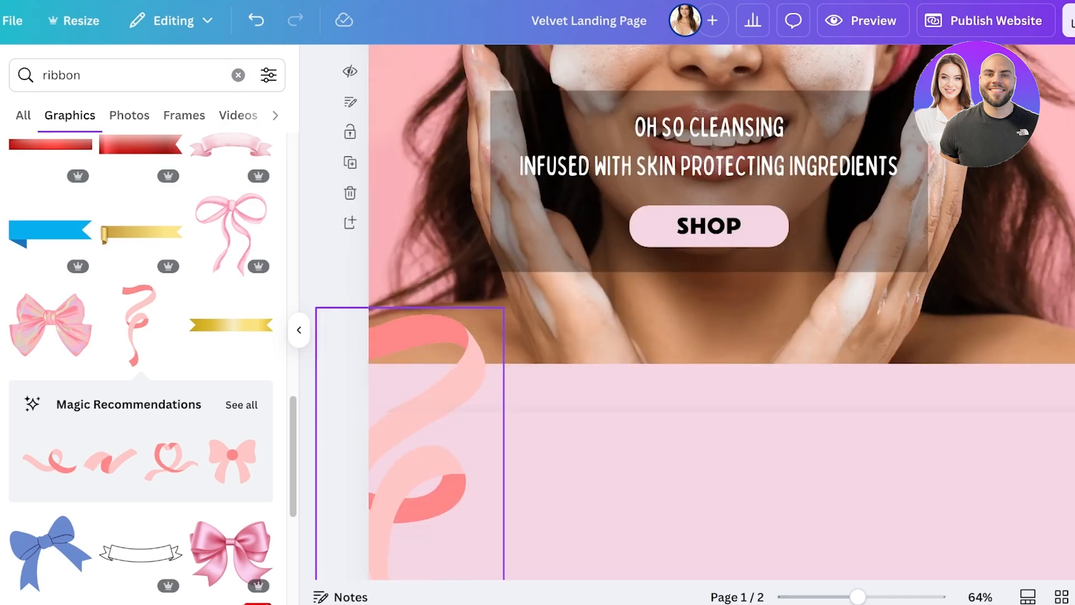
pyautogui.scroll(-3, 695, 313)
pyautogui.scroll(3, 694, 313)
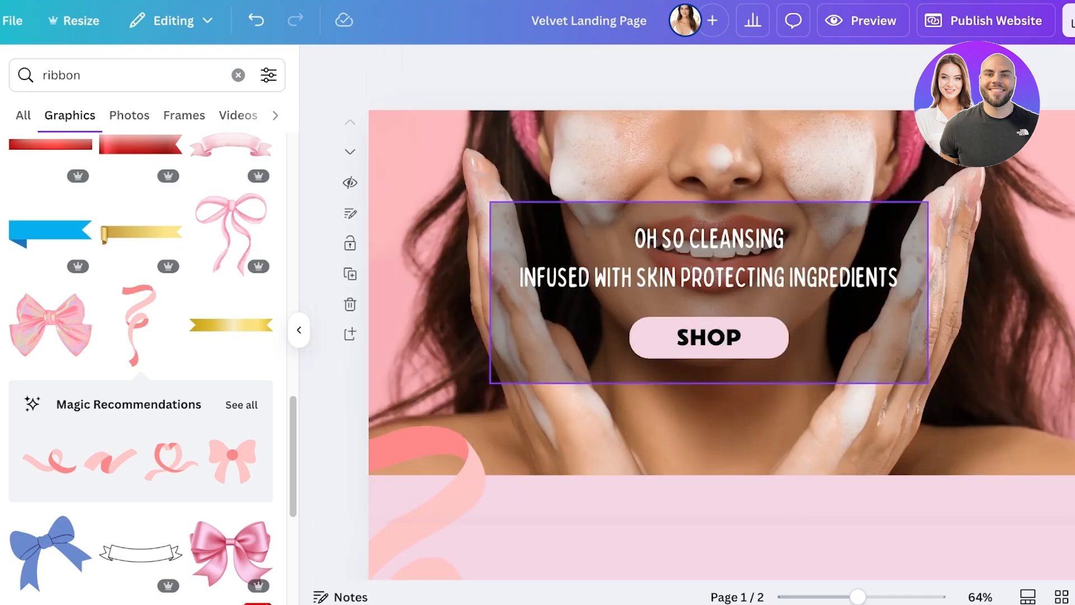
pyautogui.scroll(-3, 694, 313)
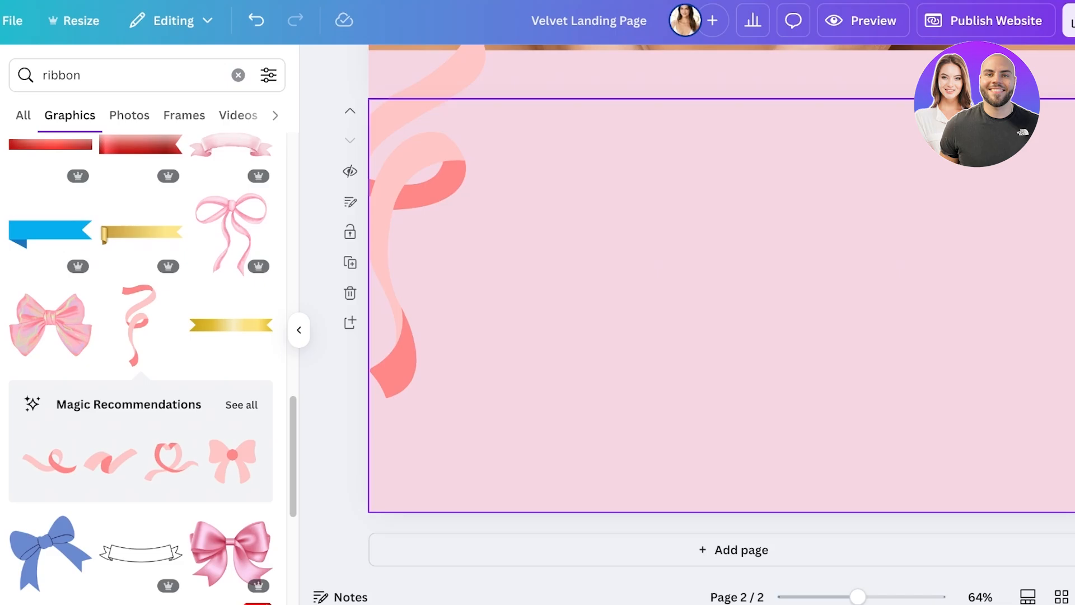
pyautogui.scroll(4, 722, 313)
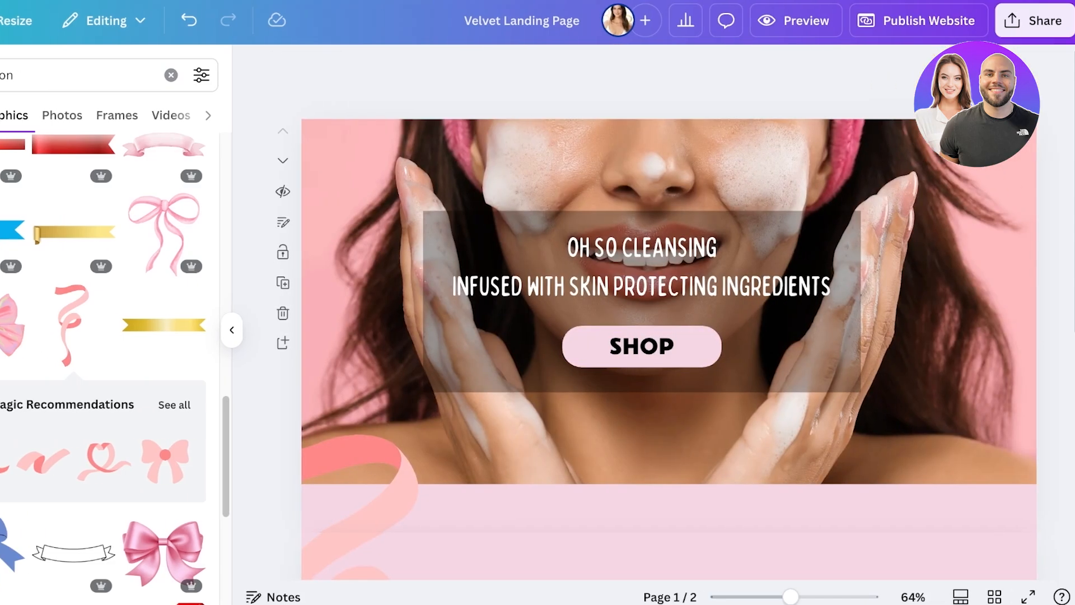
# Step: Review the website publishing options, including the website URL and subpath, without publishing, and return to the Canva home page
pyautogui.click(918, 21)
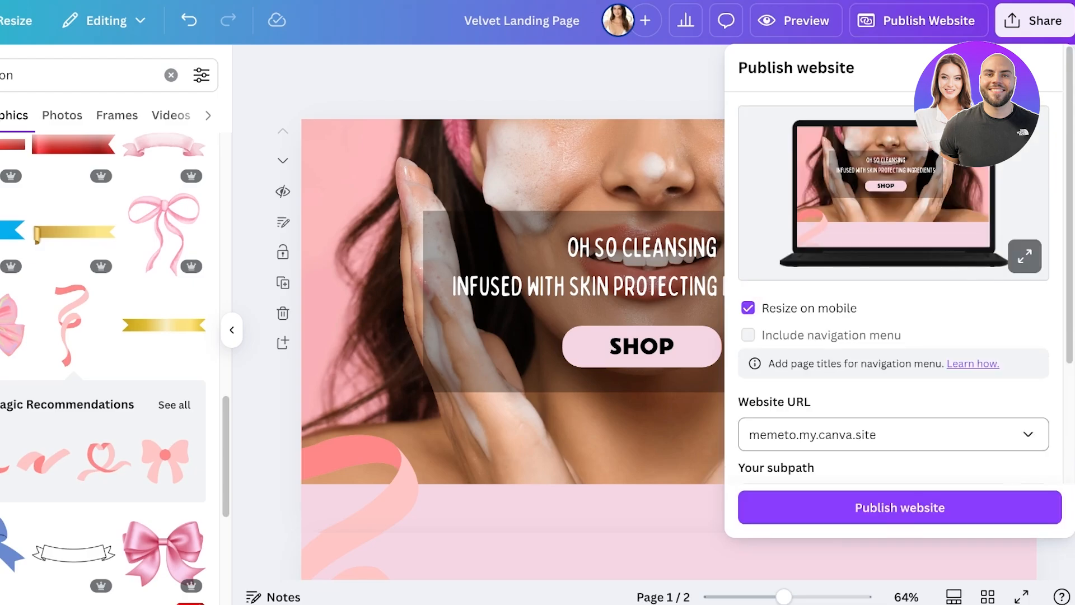
pyautogui.scroll(-2, 896, 280)
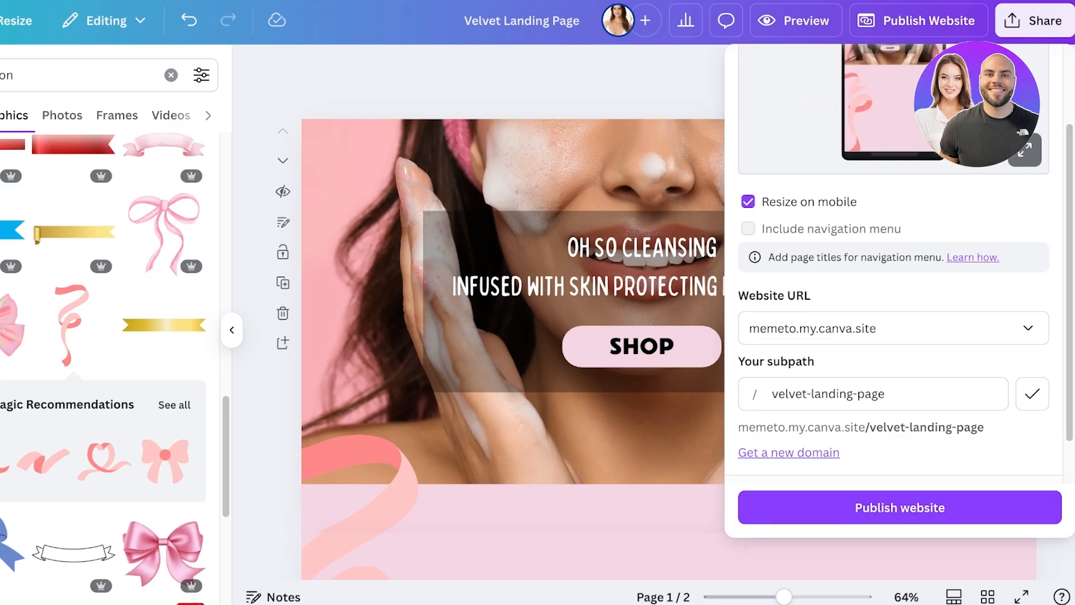
pyautogui.click(1, 20)
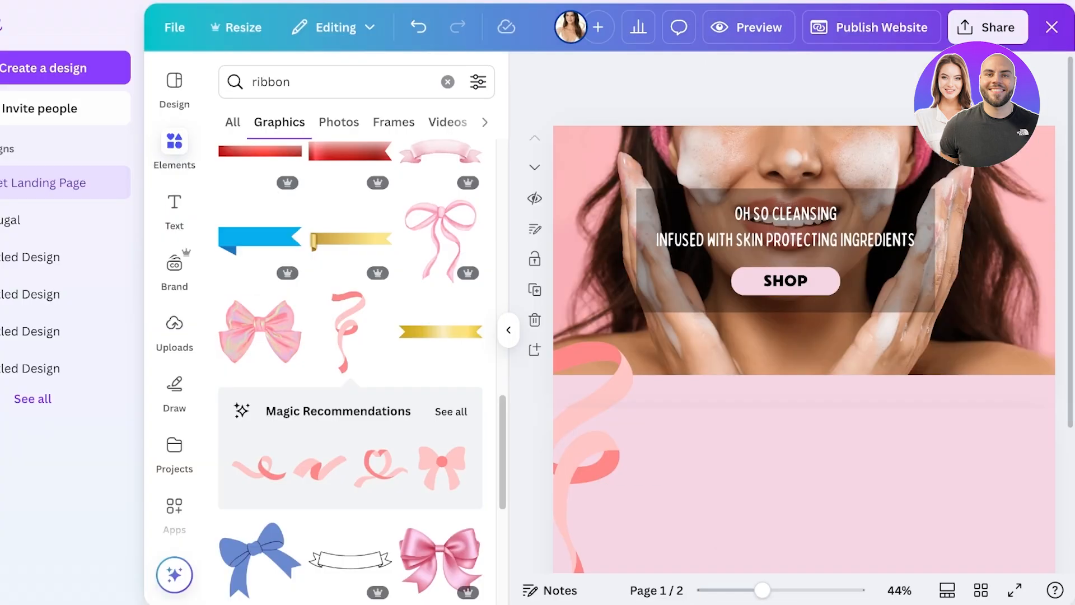
pyautogui.click(23, 128)
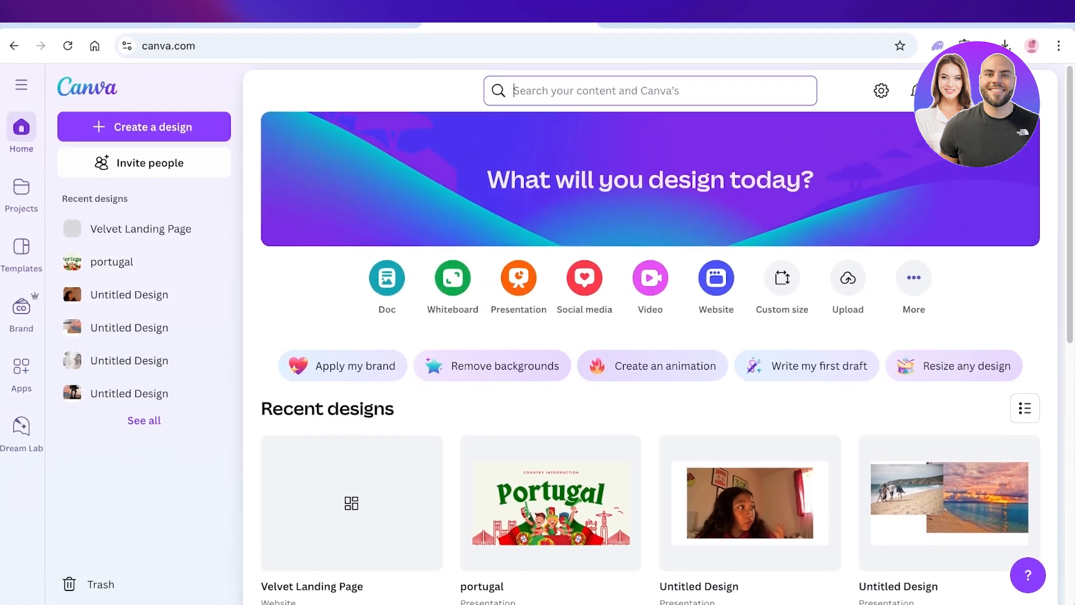